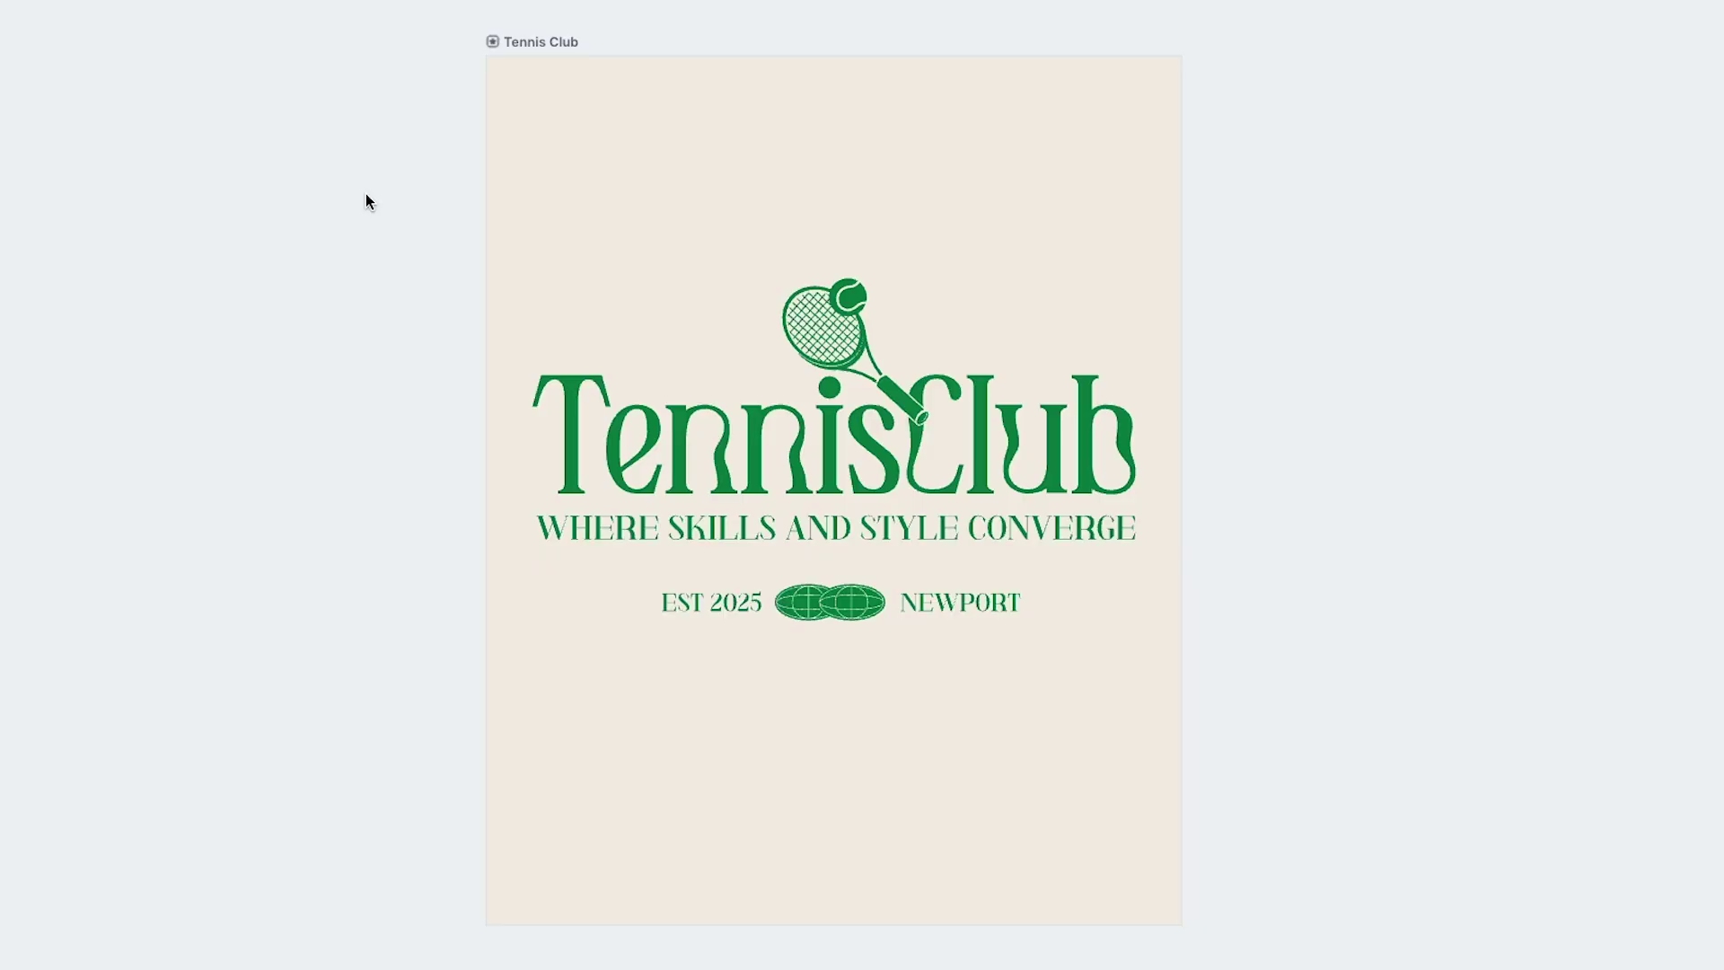
- Add a 960 × 1200 Smartboard linked to the Tennis Club artboard and show its image models
{"action": "left_click", "coordinate": [548, 48]}
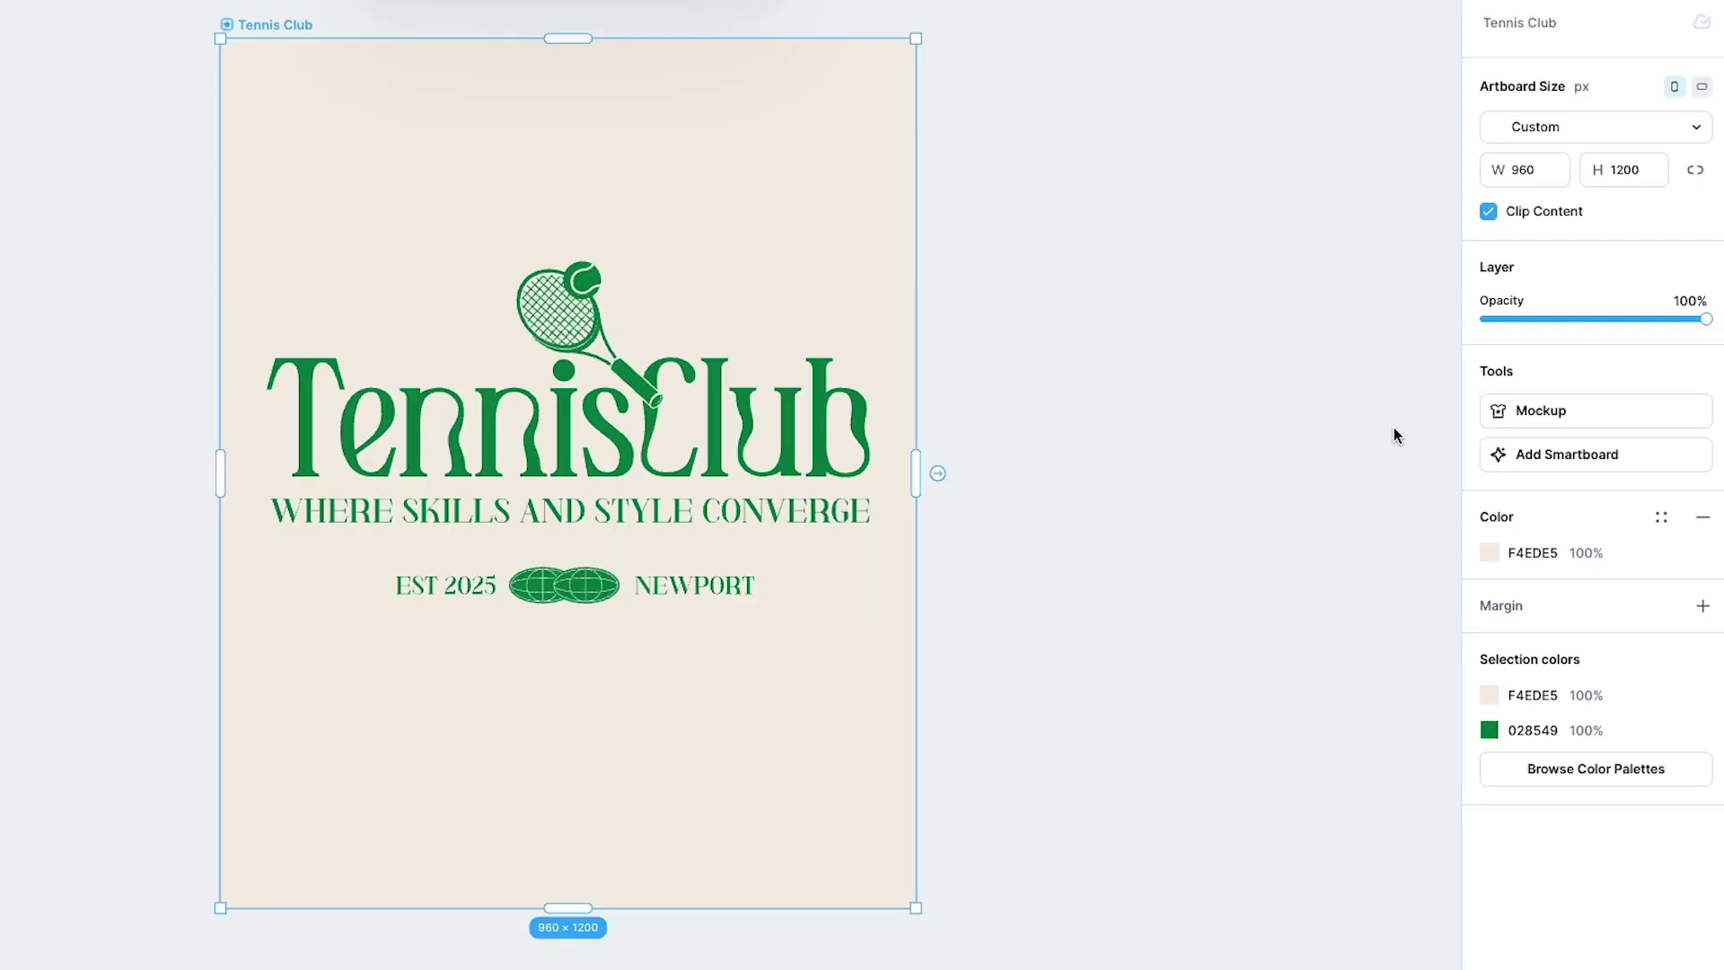
{"action": "left_click", "coordinate": [1544, 466]}
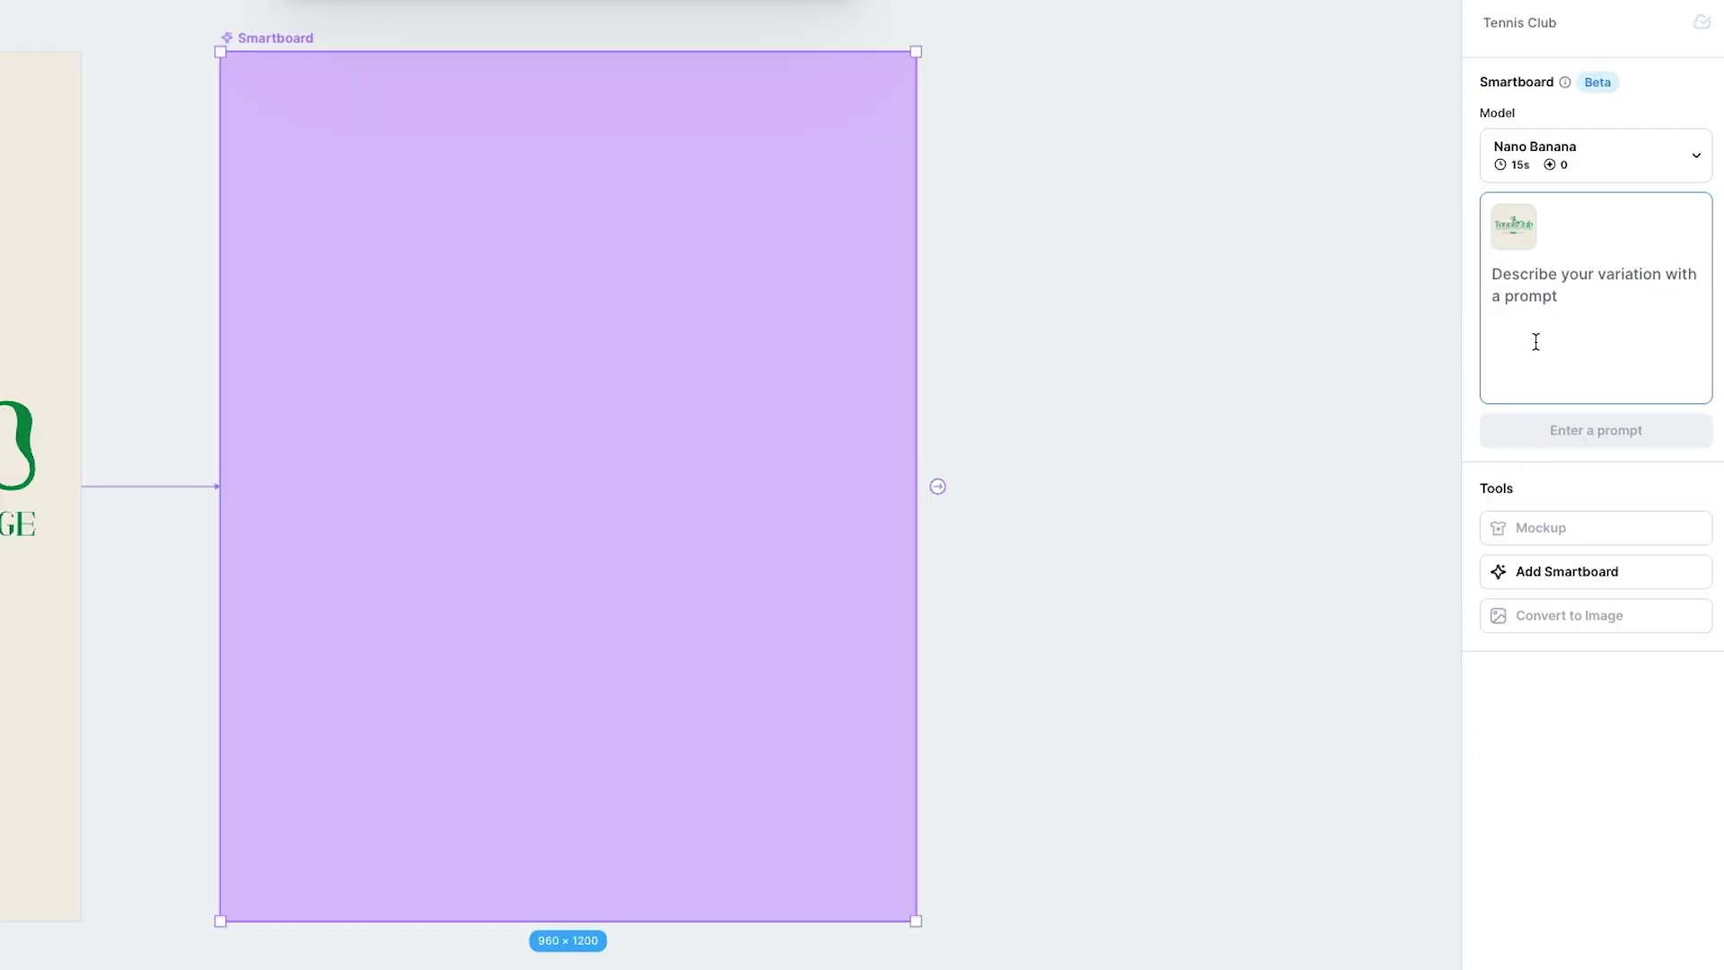
{"action": "left_click", "coordinate": [1527, 176]}
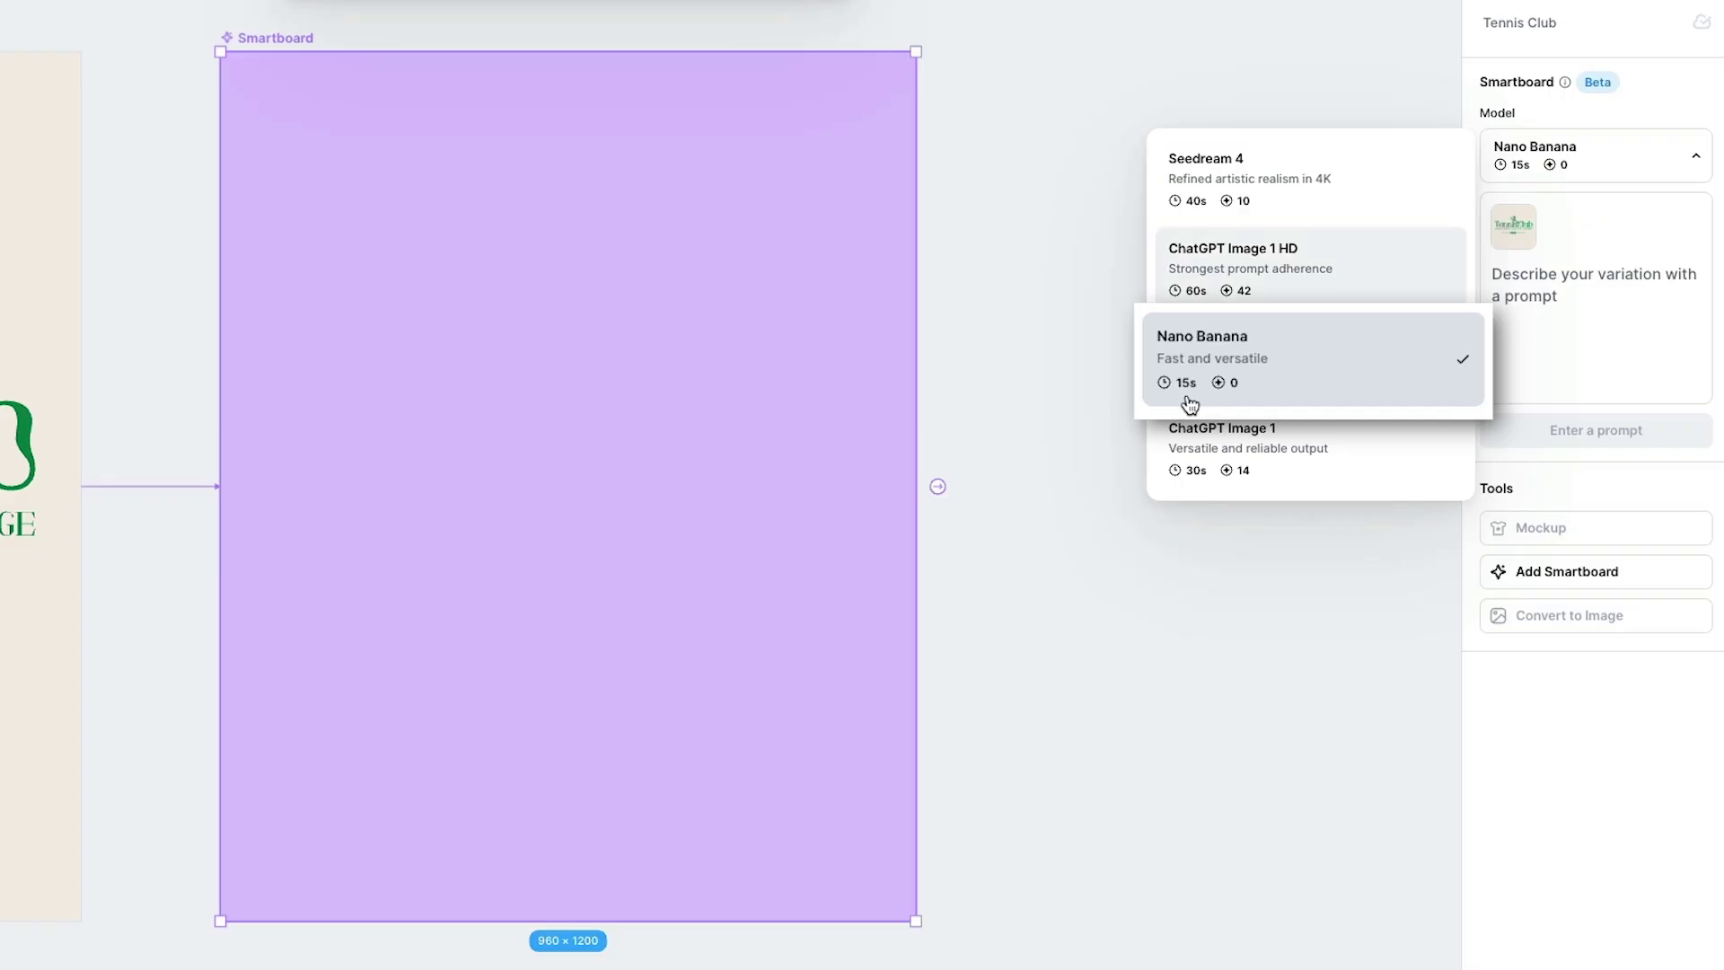
- Generate a mockup of a woman wearing the white Tennis Club tee on a tennis court
{"action": "left_click", "coordinate": [1515, 285]}
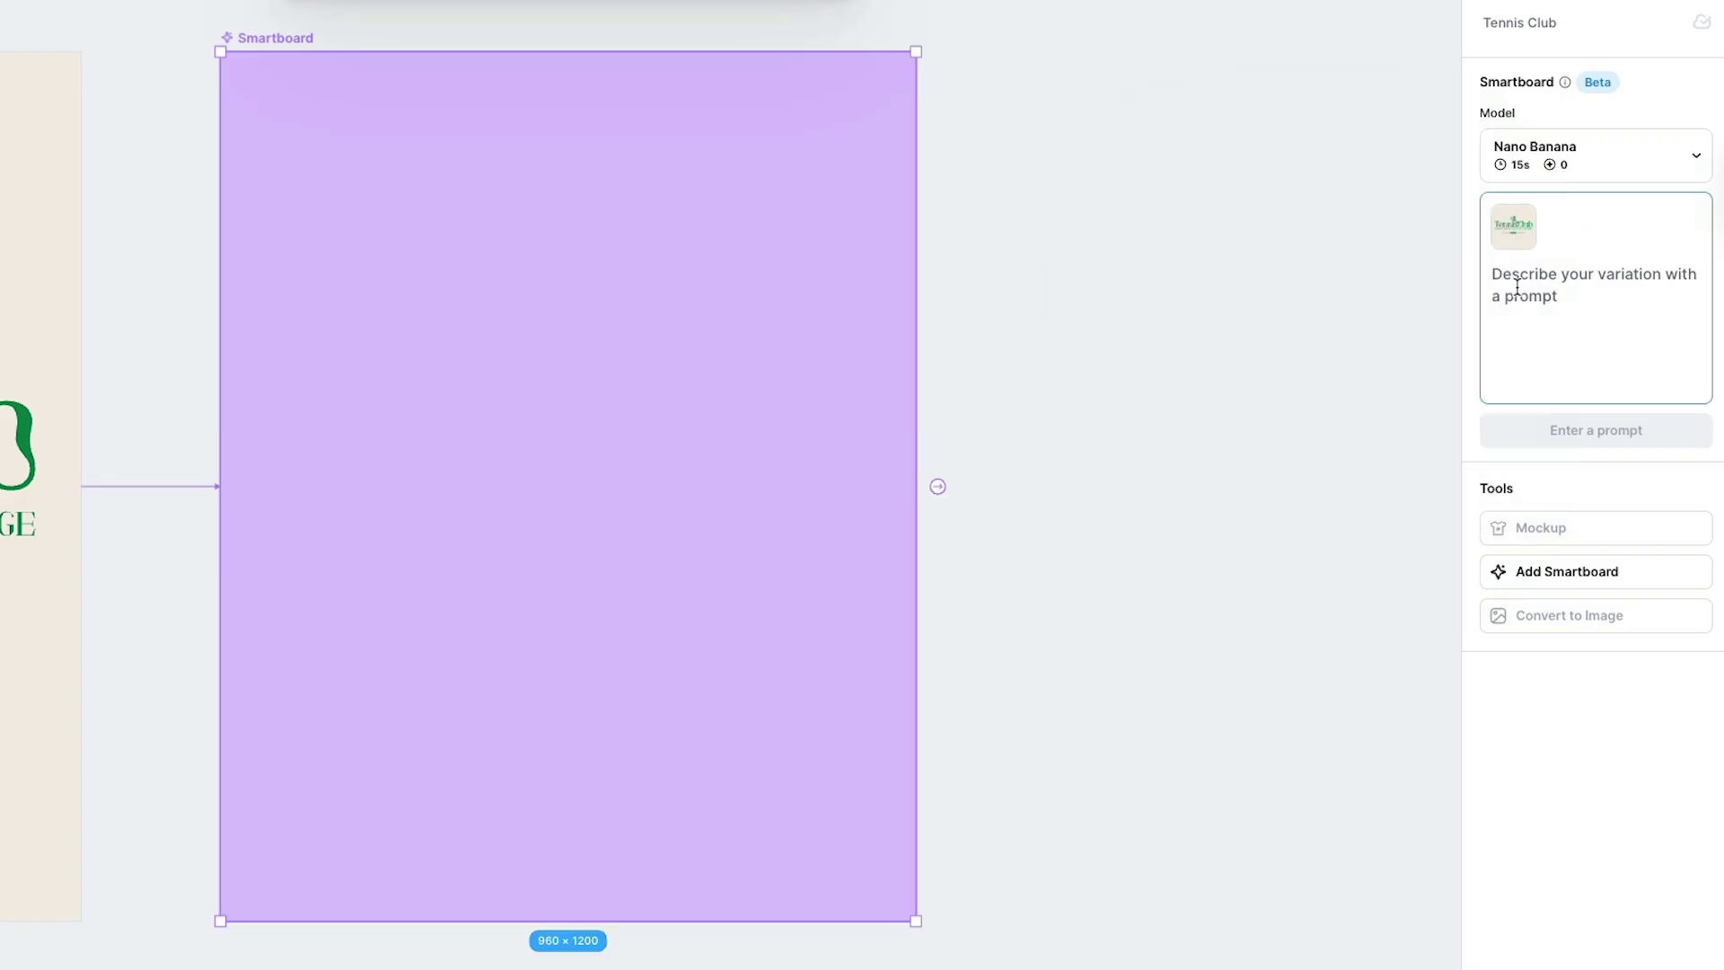
{"action": "type", "text": "Put this on a mockup of a realistic white Bella + Canvas 3001 t-shirt with a closeup of an athletic woman wearing the t-shirt facing forward standing on a tennis court."}
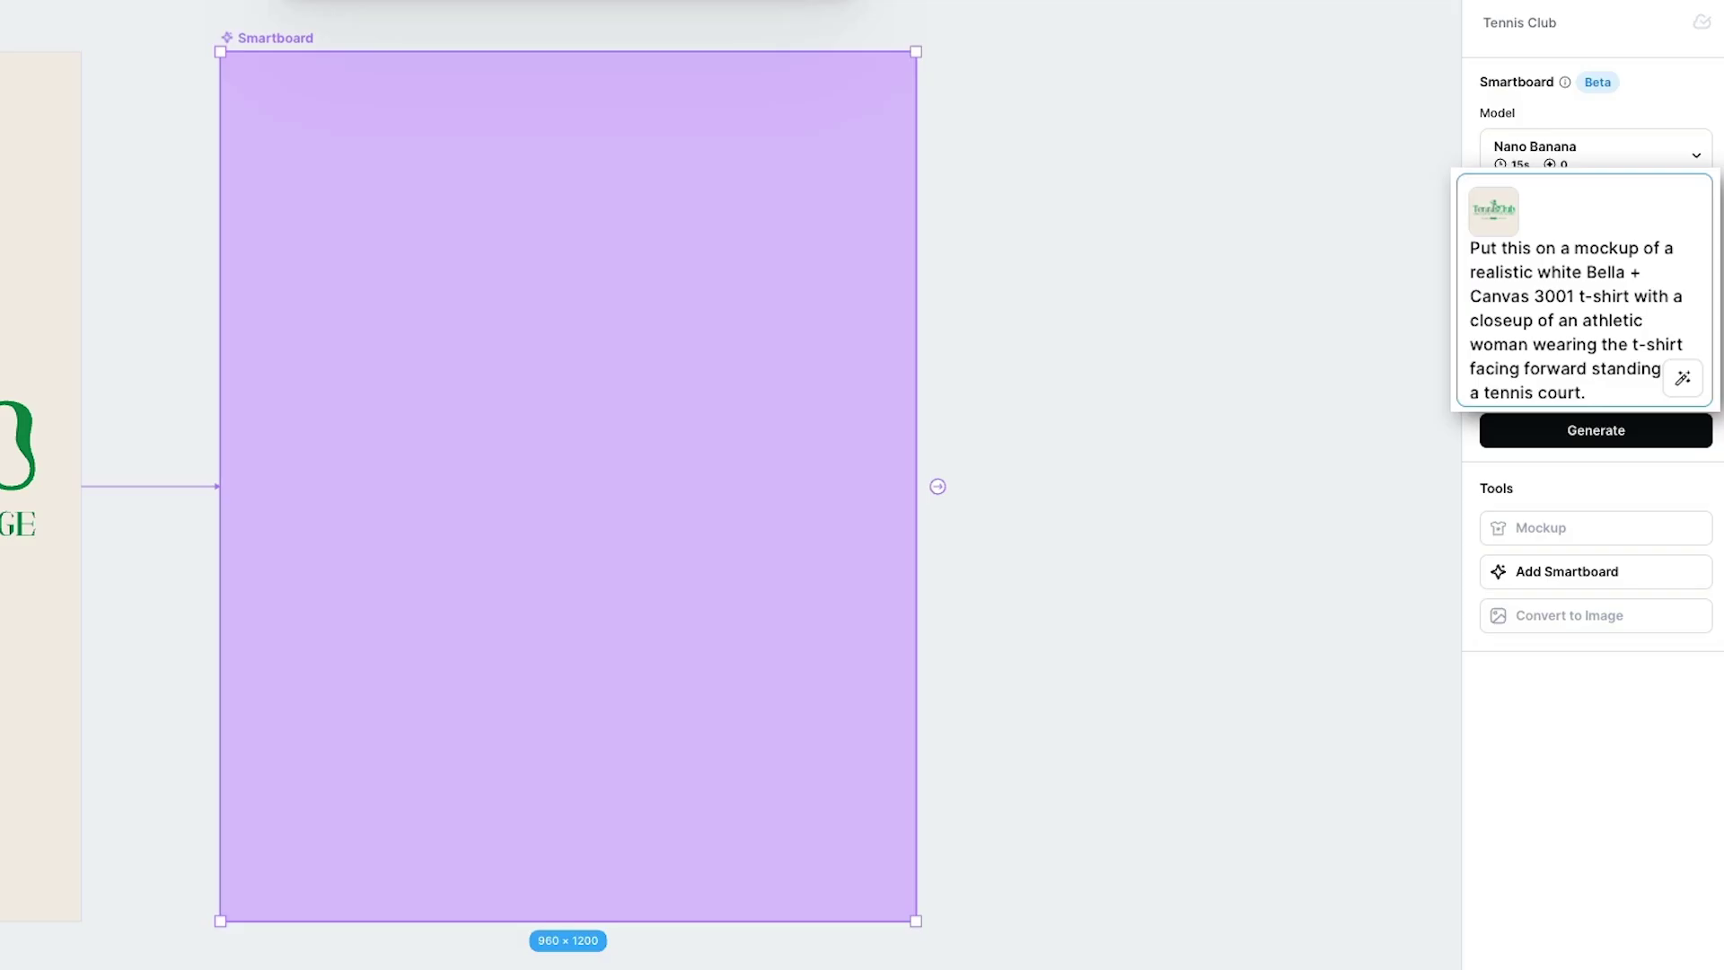
{"action": "left_click", "coordinate": [1574, 440]}
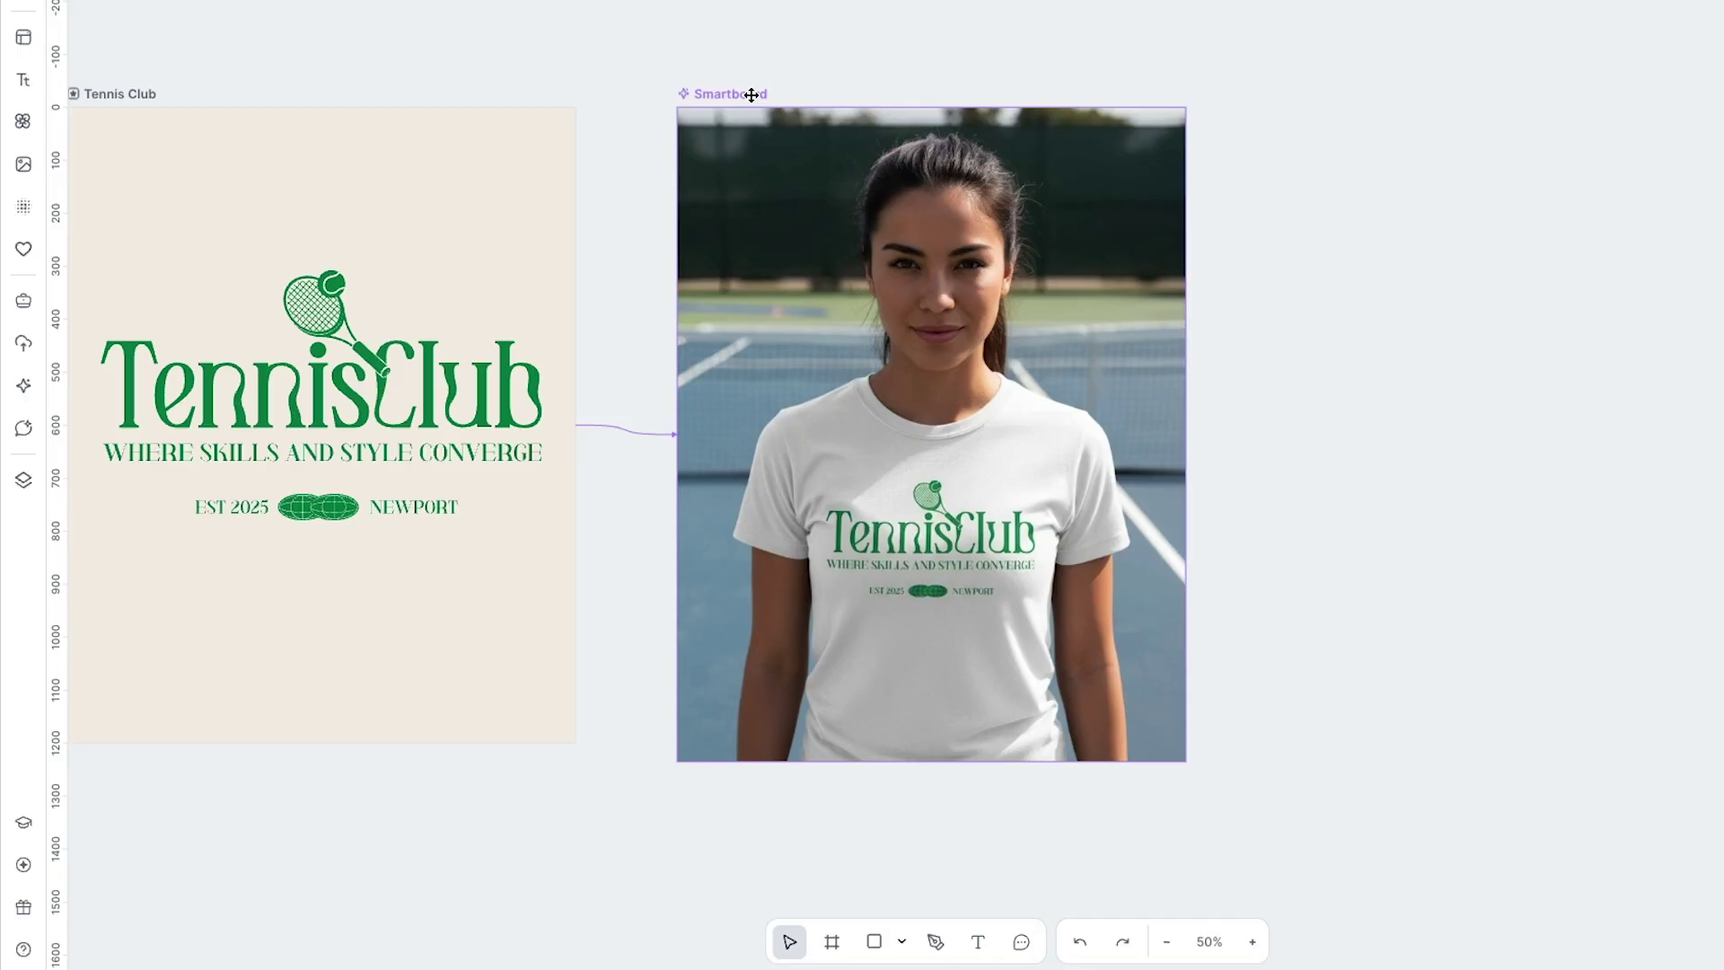
{"action": "left_click", "coordinate": [751, 94]}
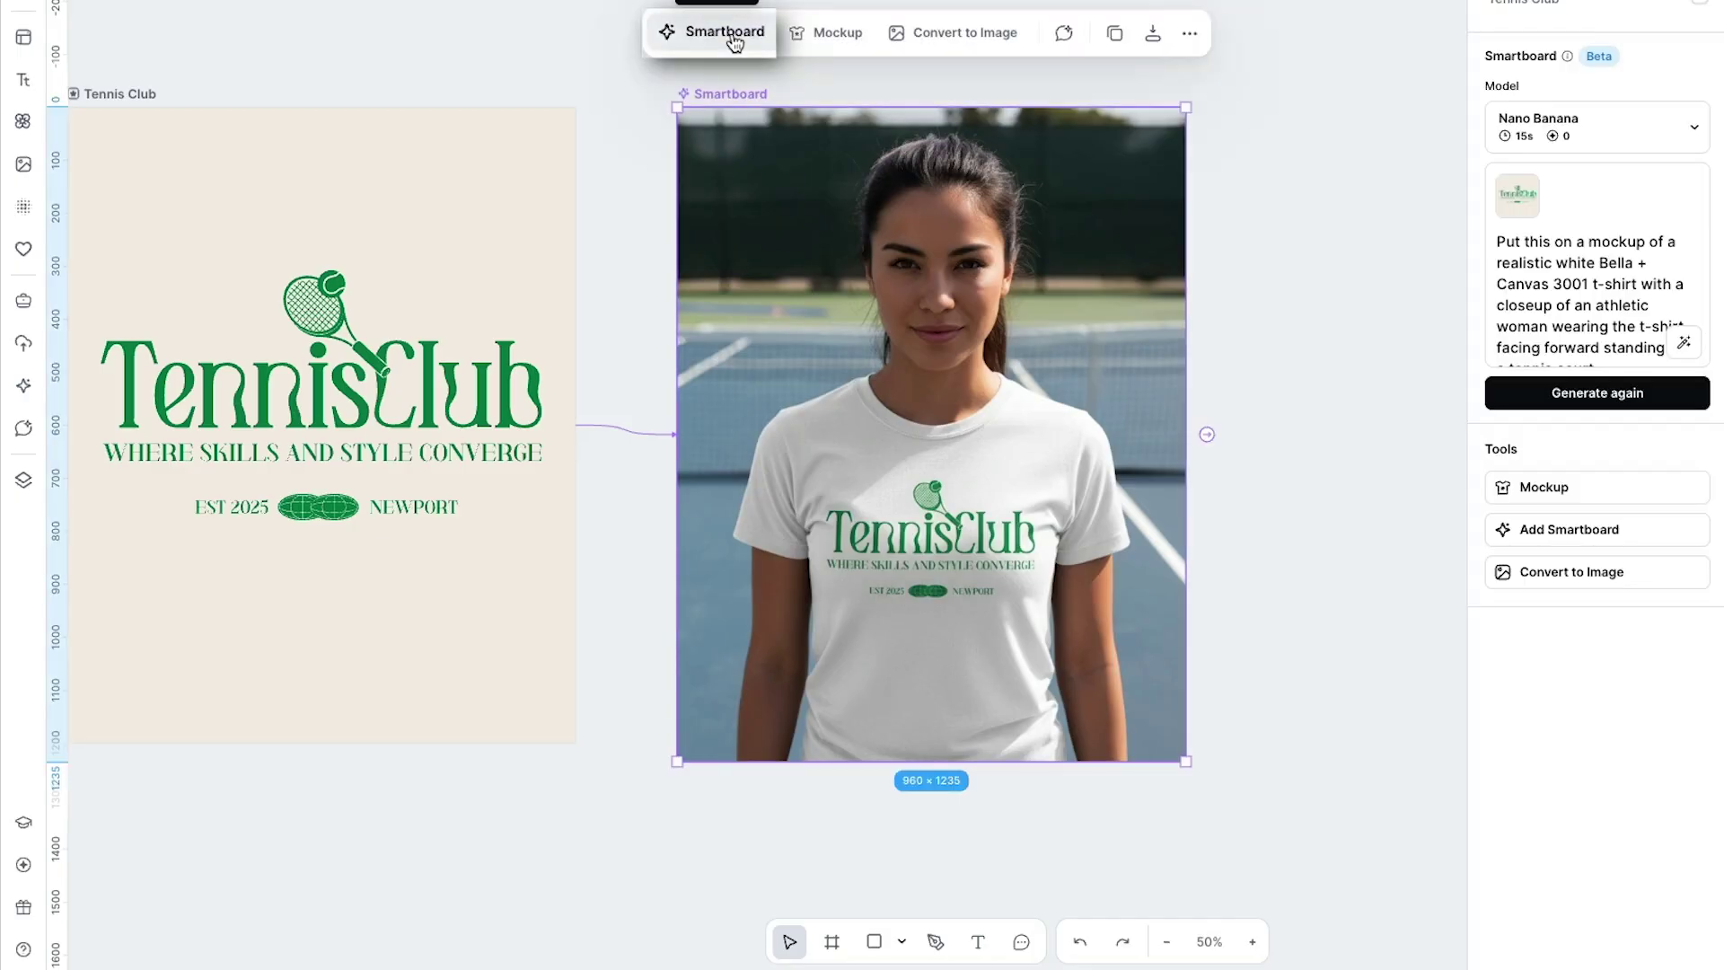
- Branch a Smartboard from the mockup and generate the seated, top-angle chest-up closeup
{"action": "left_click", "coordinate": [705, 33]}
{"action": "type", "text": "Have the woman sitting on the tennis court. Capture a top angle closeup shot from the chest upwards emphasizing the design"}
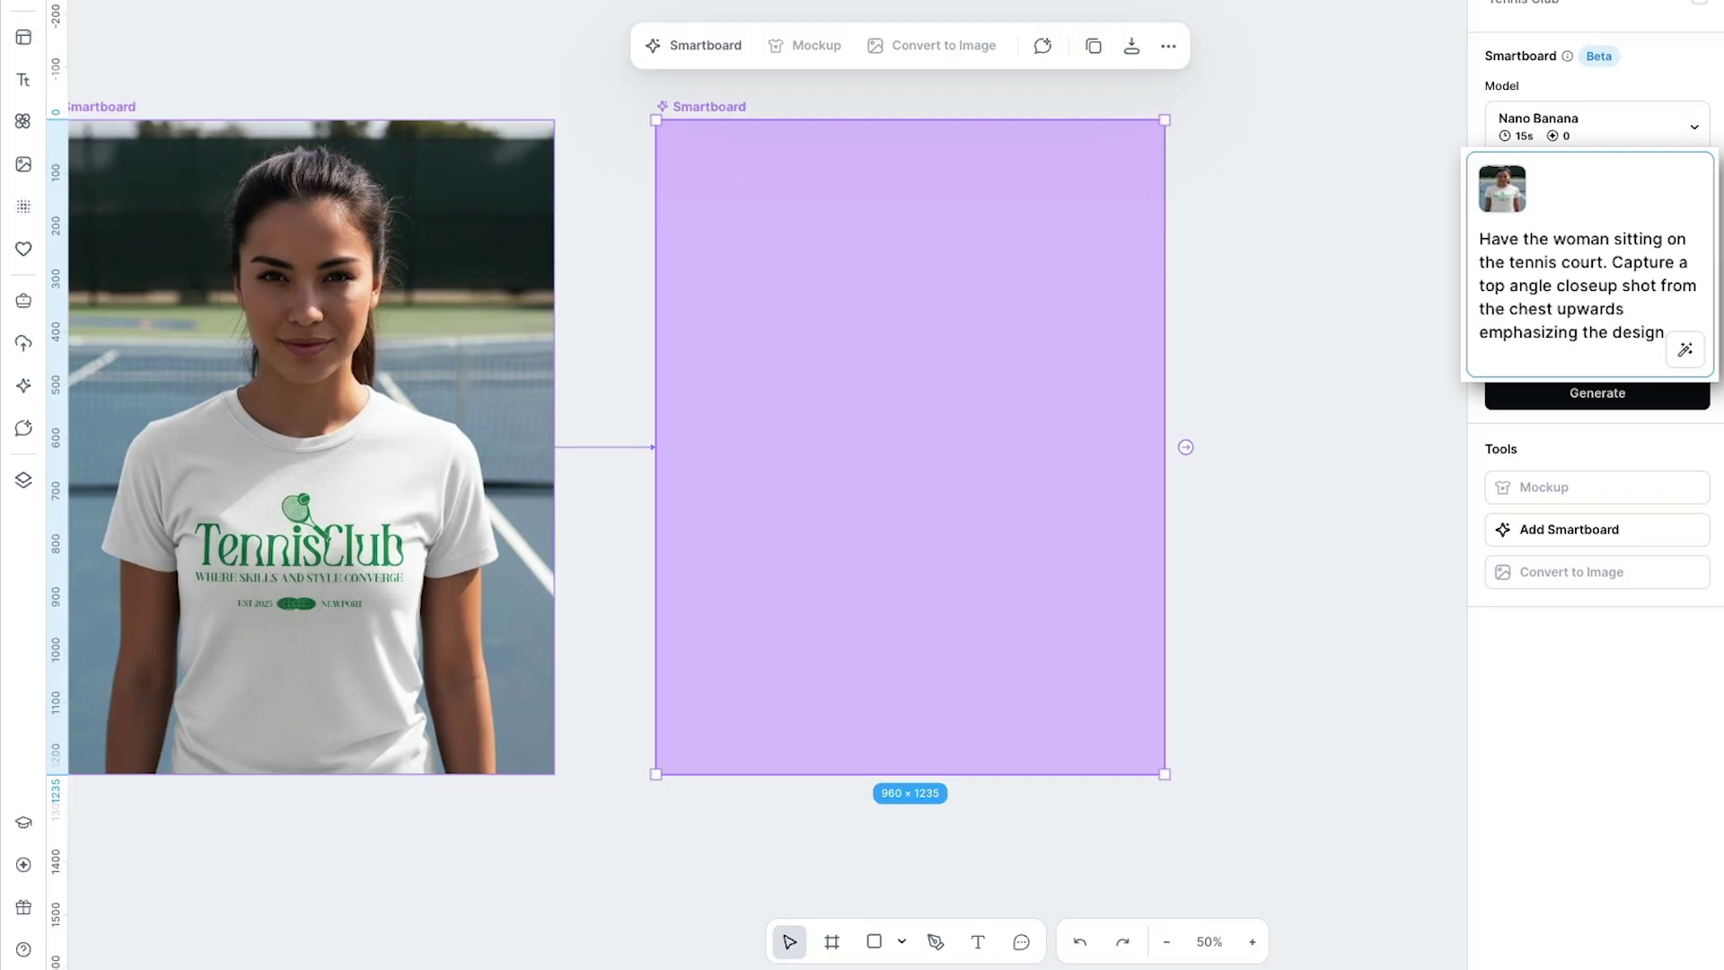
{"action": "left_click", "coordinate": [1558, 396]}
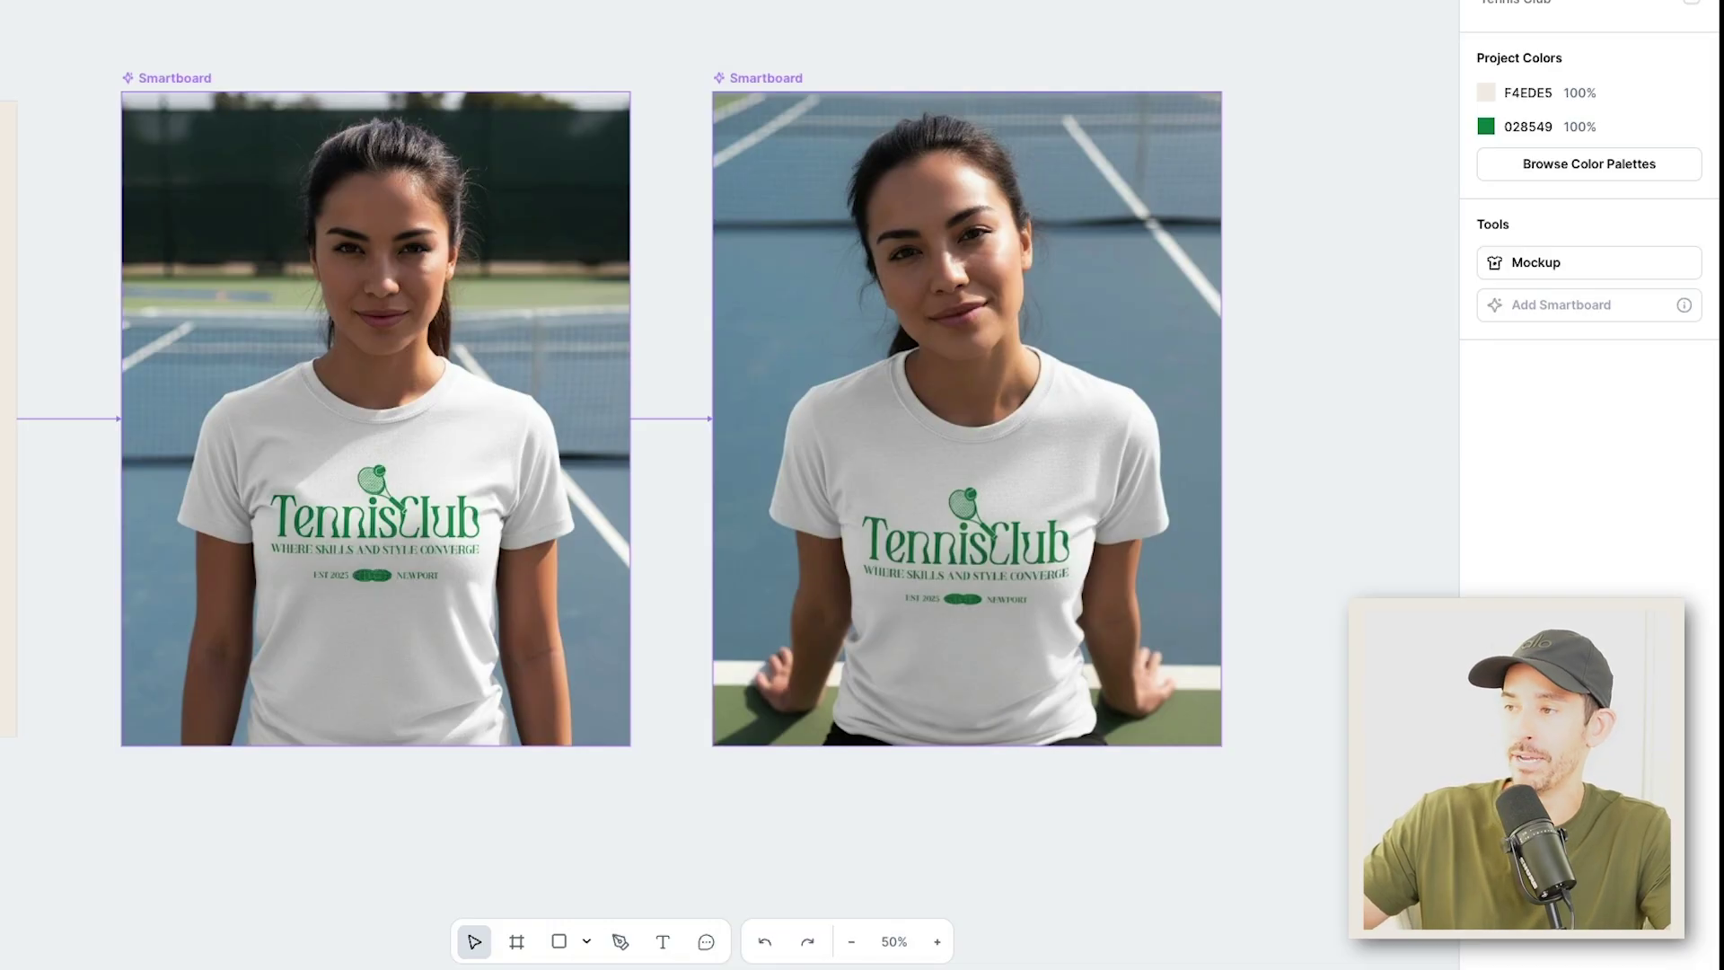
- Branch a third Smartboard from the sitting mockup and paste in the full-body prompt
{"action": "scroll", "coordinate": [682, 418], "scroll_direction": "left", "scroll_amount": 1}
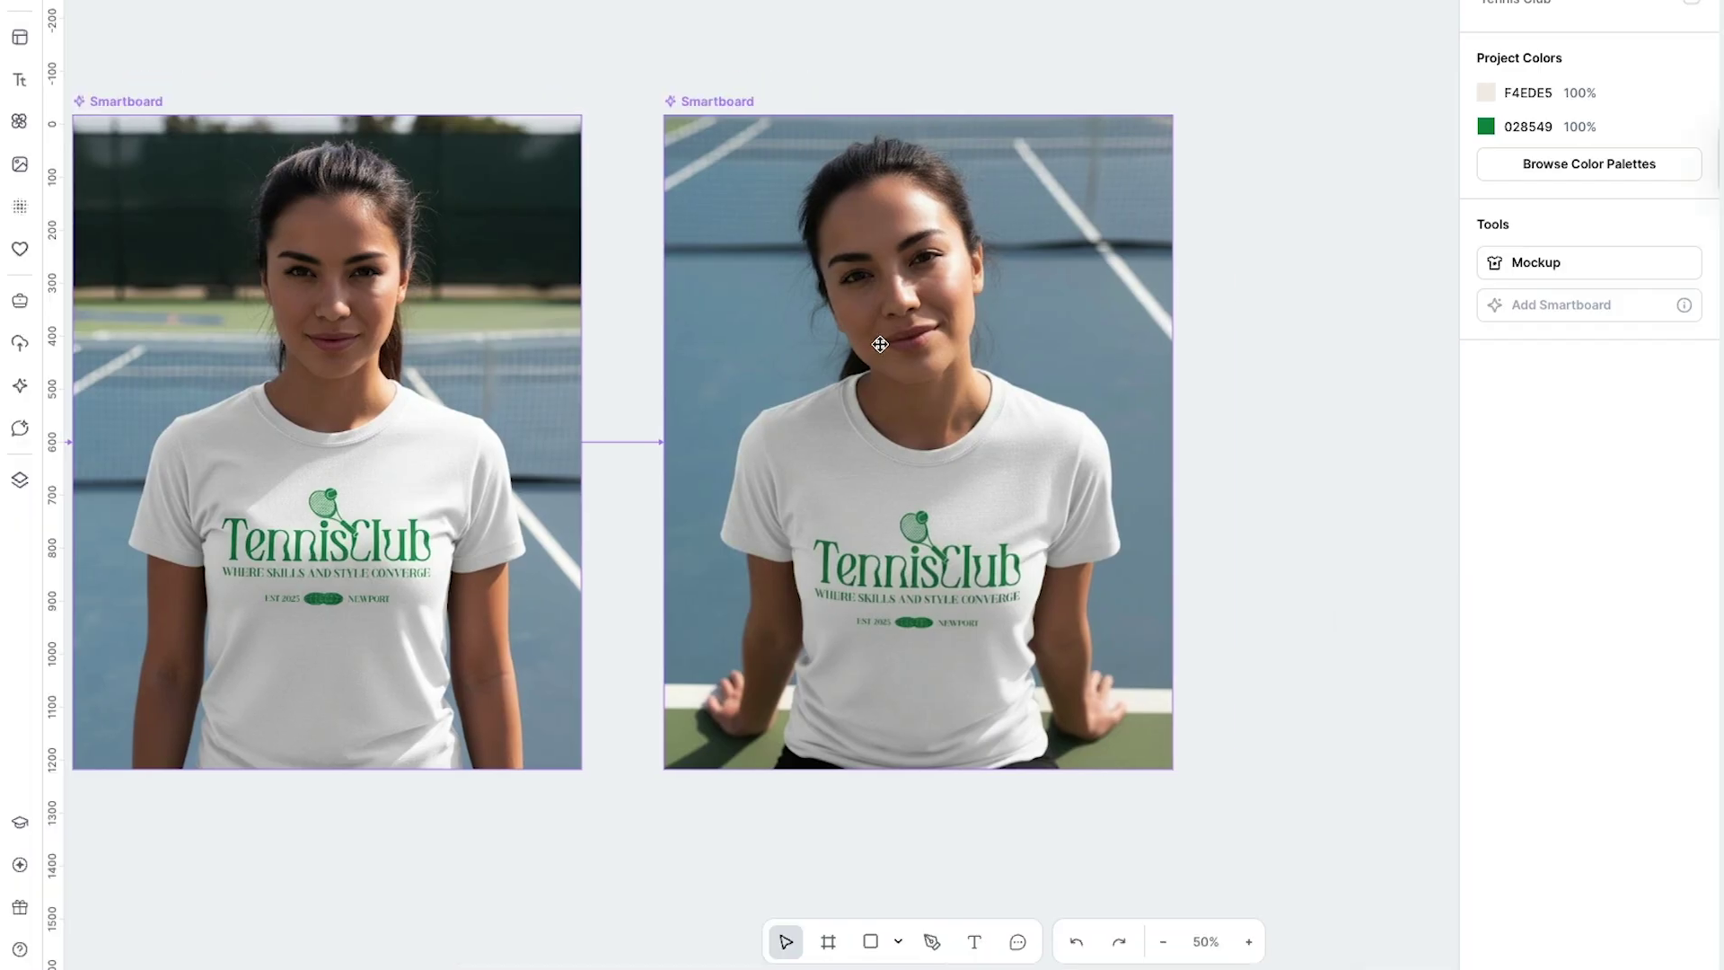
{"action": "left_click", "coordinate": [880, 344]}
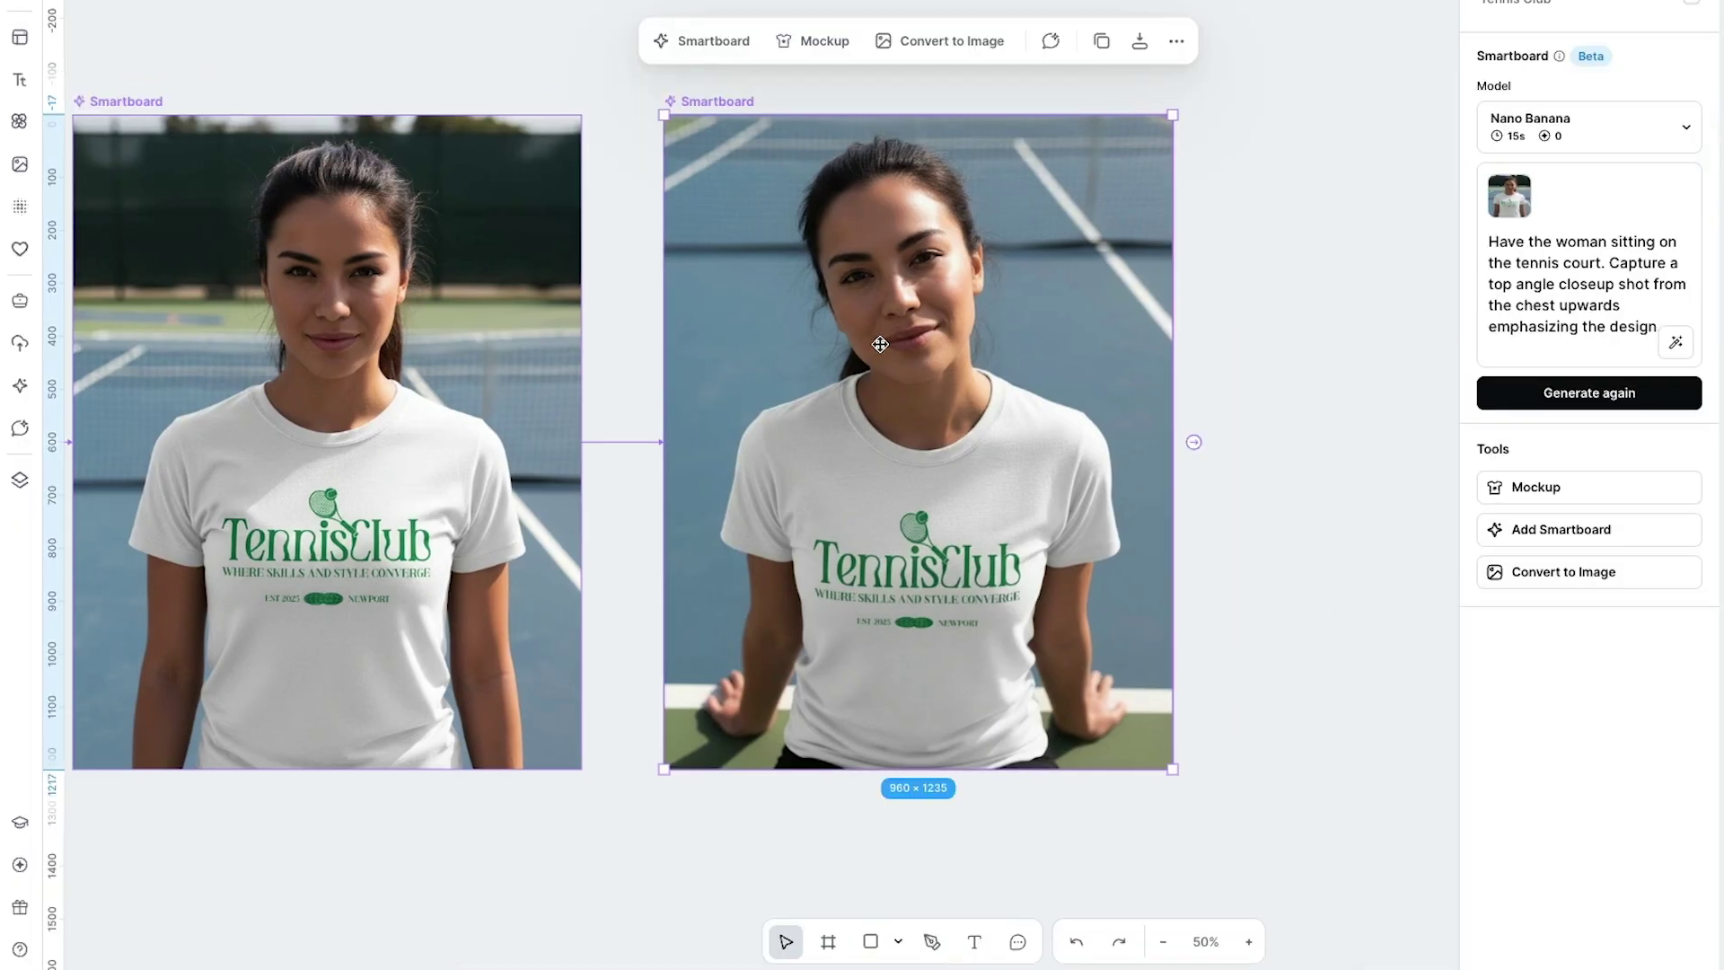
{"action": "left_click", "coordinate": [704, 40]}
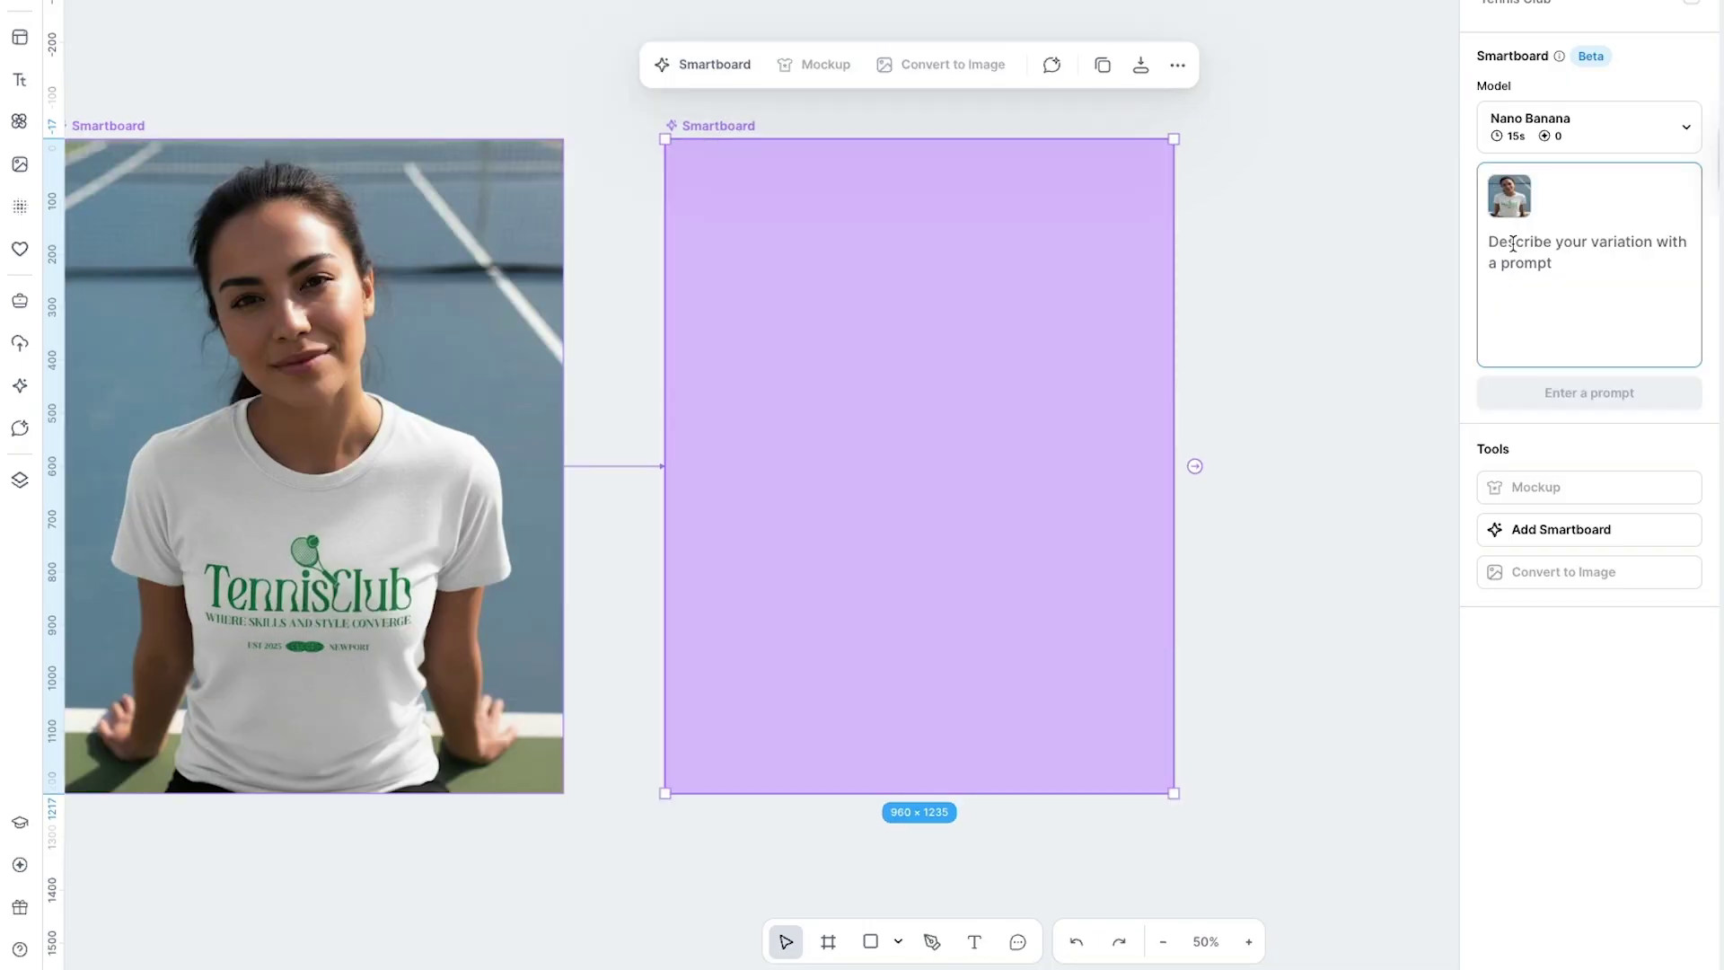
{"action": "left_click", "coordinate": [1513, 243]}
{"action": "type", "text": "Create a full body shot of this same woman wearing the same clothes playing tennis and prominently feature the design"}
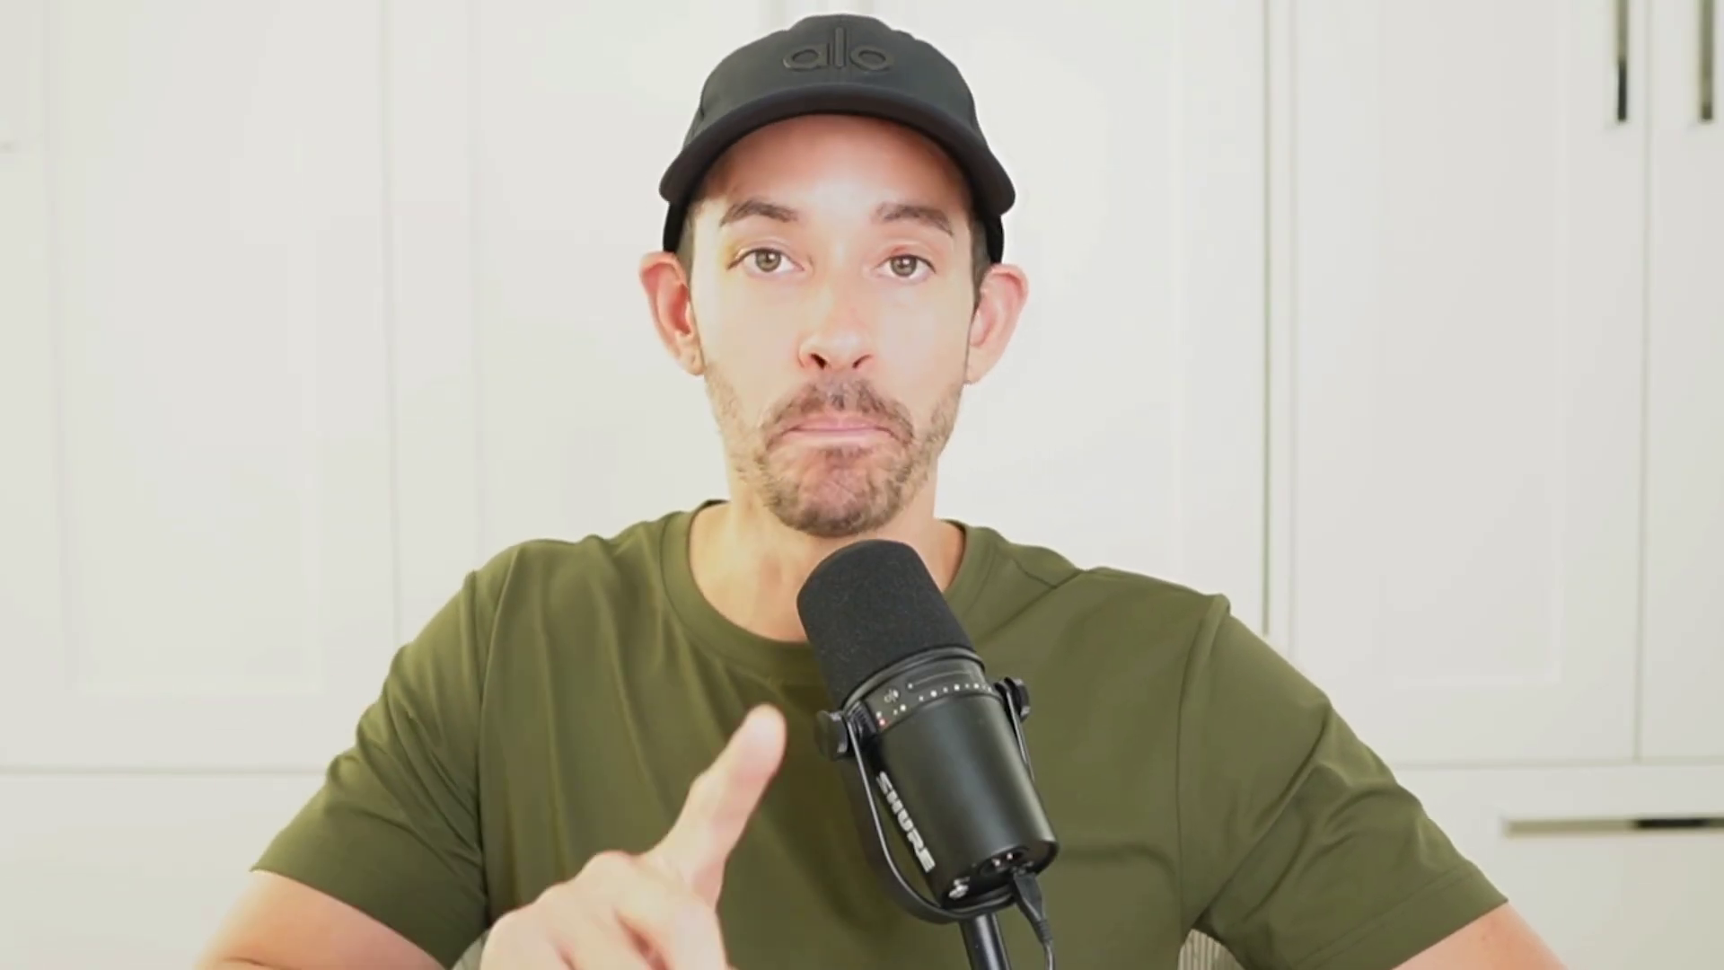
- Branch a Smartboard from the standing mockup with the prompt 'Make her t-shirt color black'
{"action": "left_click", "coordinate": [473, 318]}
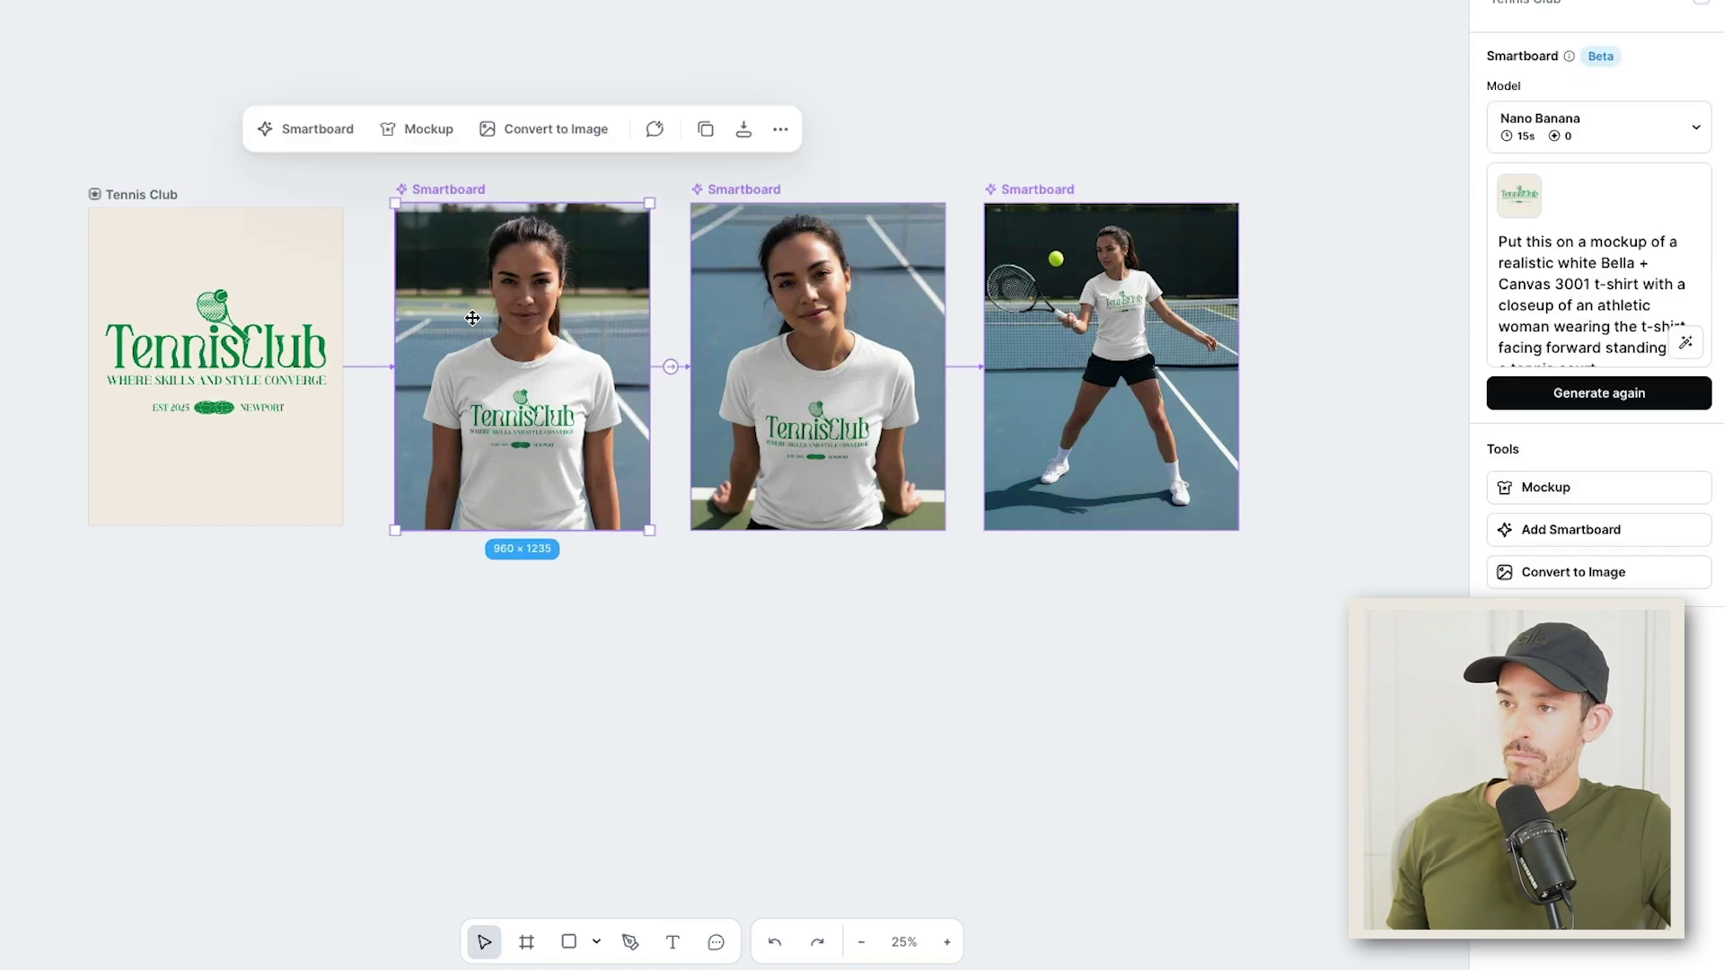
{"action": "left_click", "coordinate": [318, 136]}
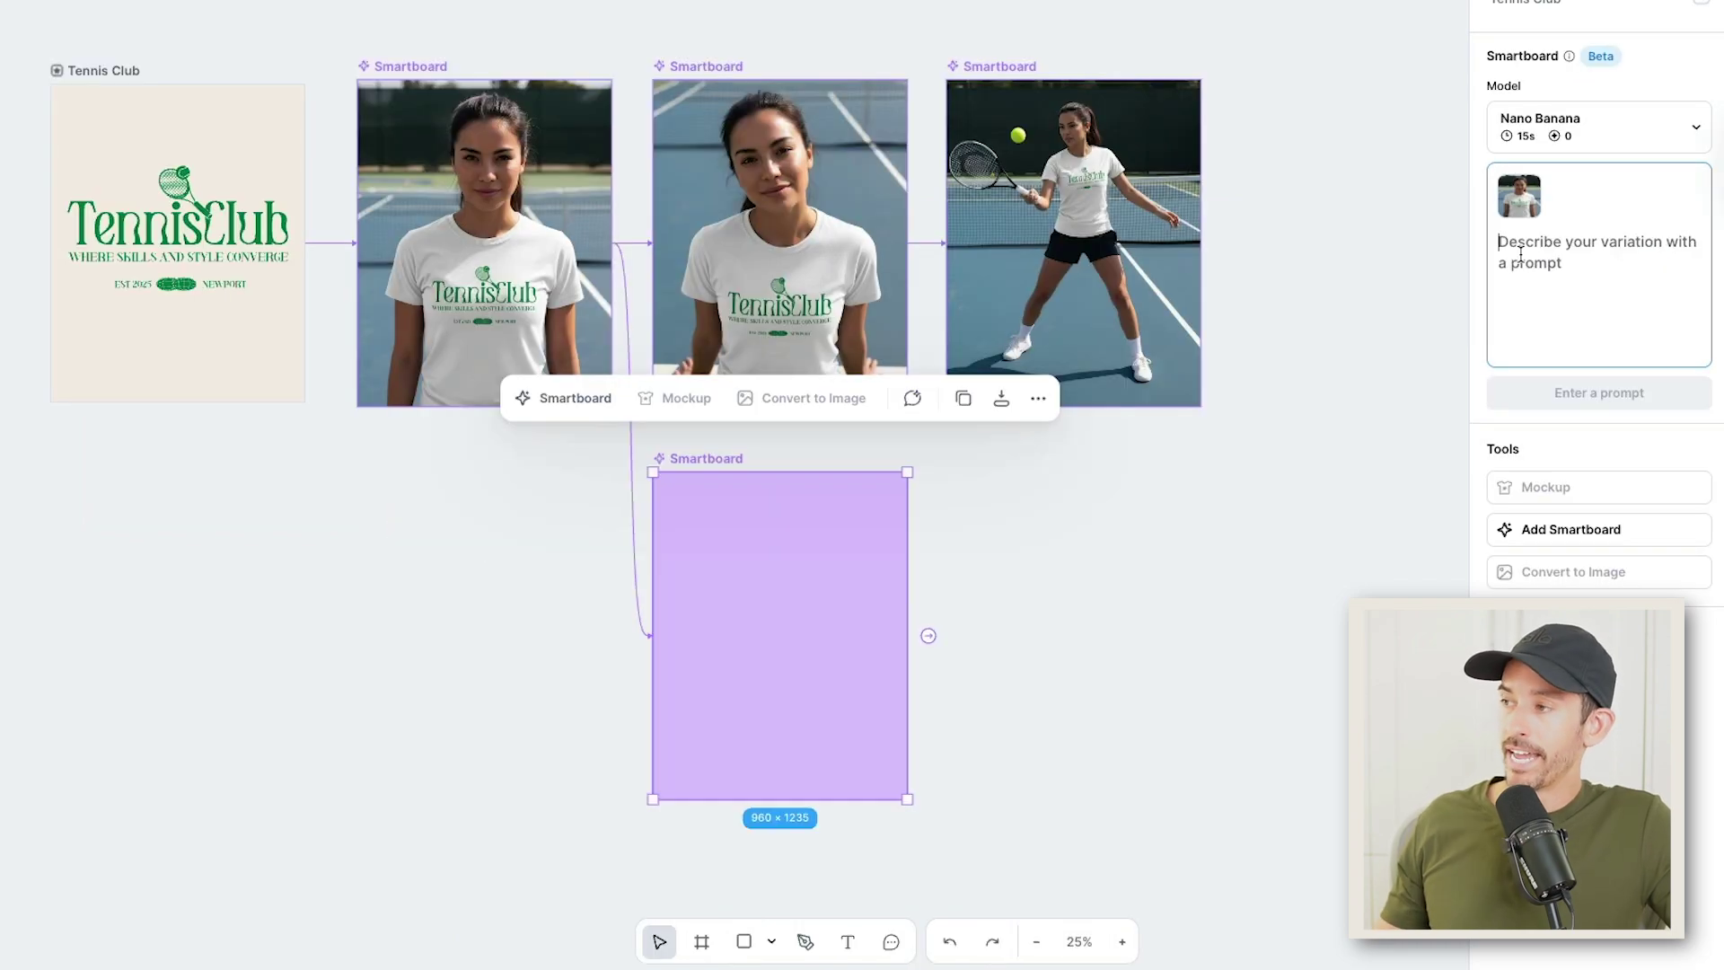
{"action": "type", "text": "Make her t-shirt color black"}
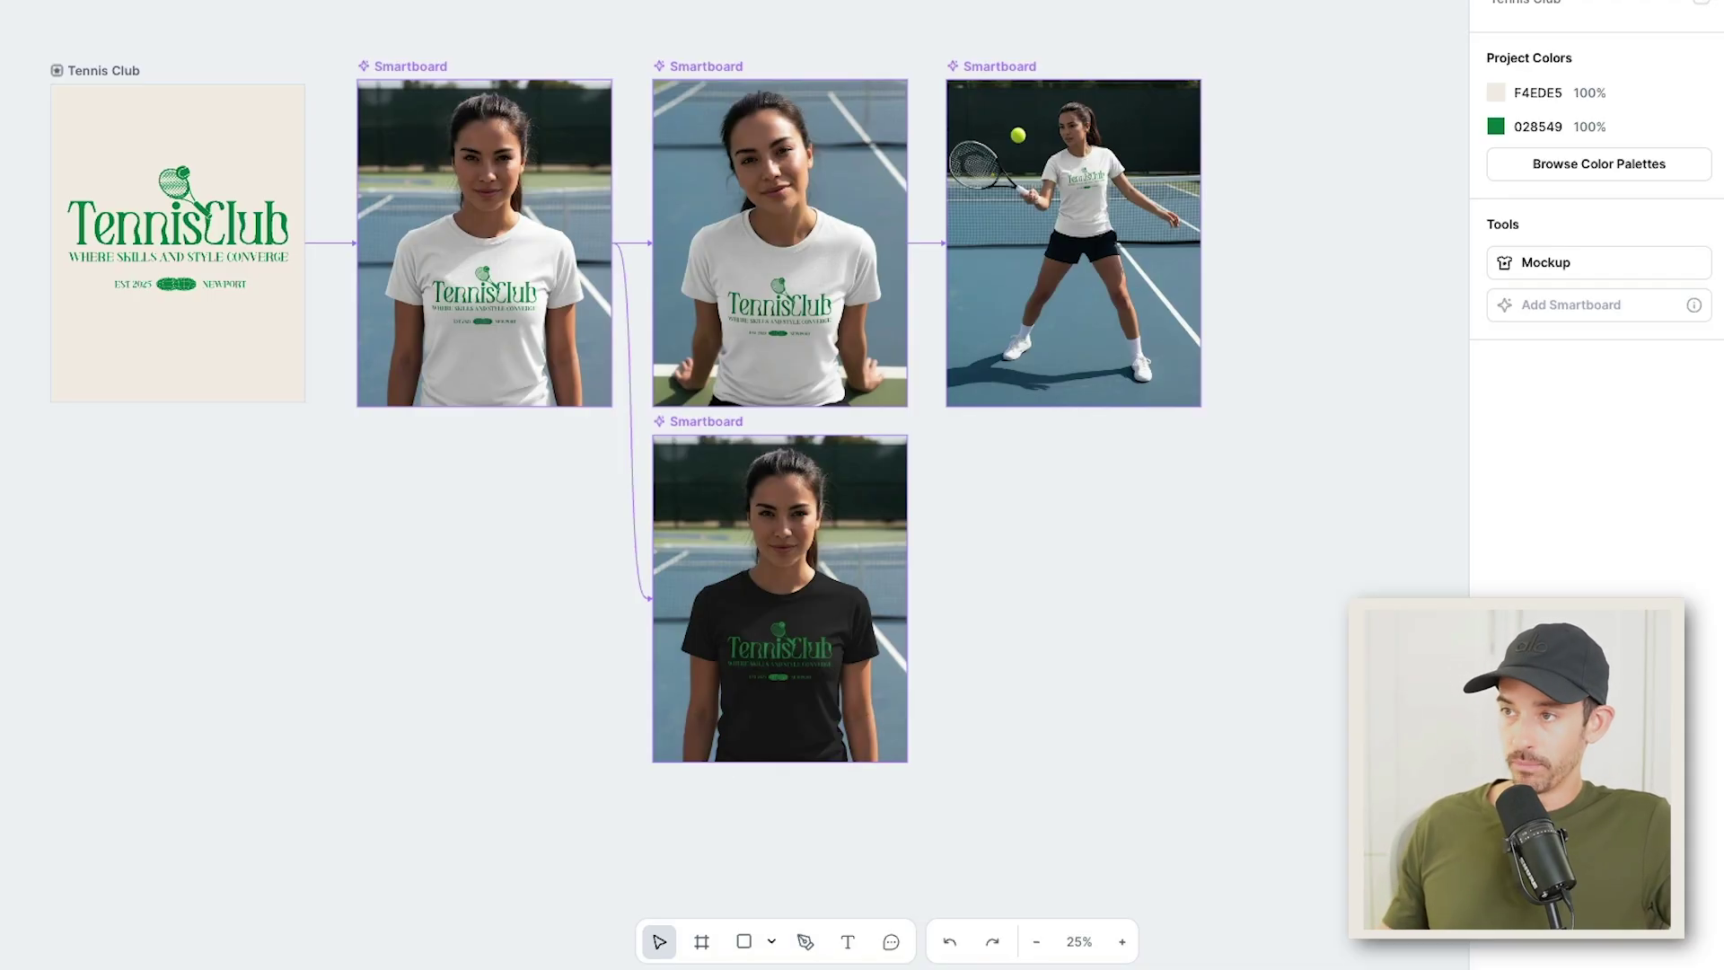
- Generate a black-shirt version of the sitting mockup with 'Make her t-shirt color black'
{"action": "scroll", "coordinate": [779, 360], "scroll_direction": "up", "scroll_amount": 1}
{"action": "left_click", "coordinate": [780, 251]}
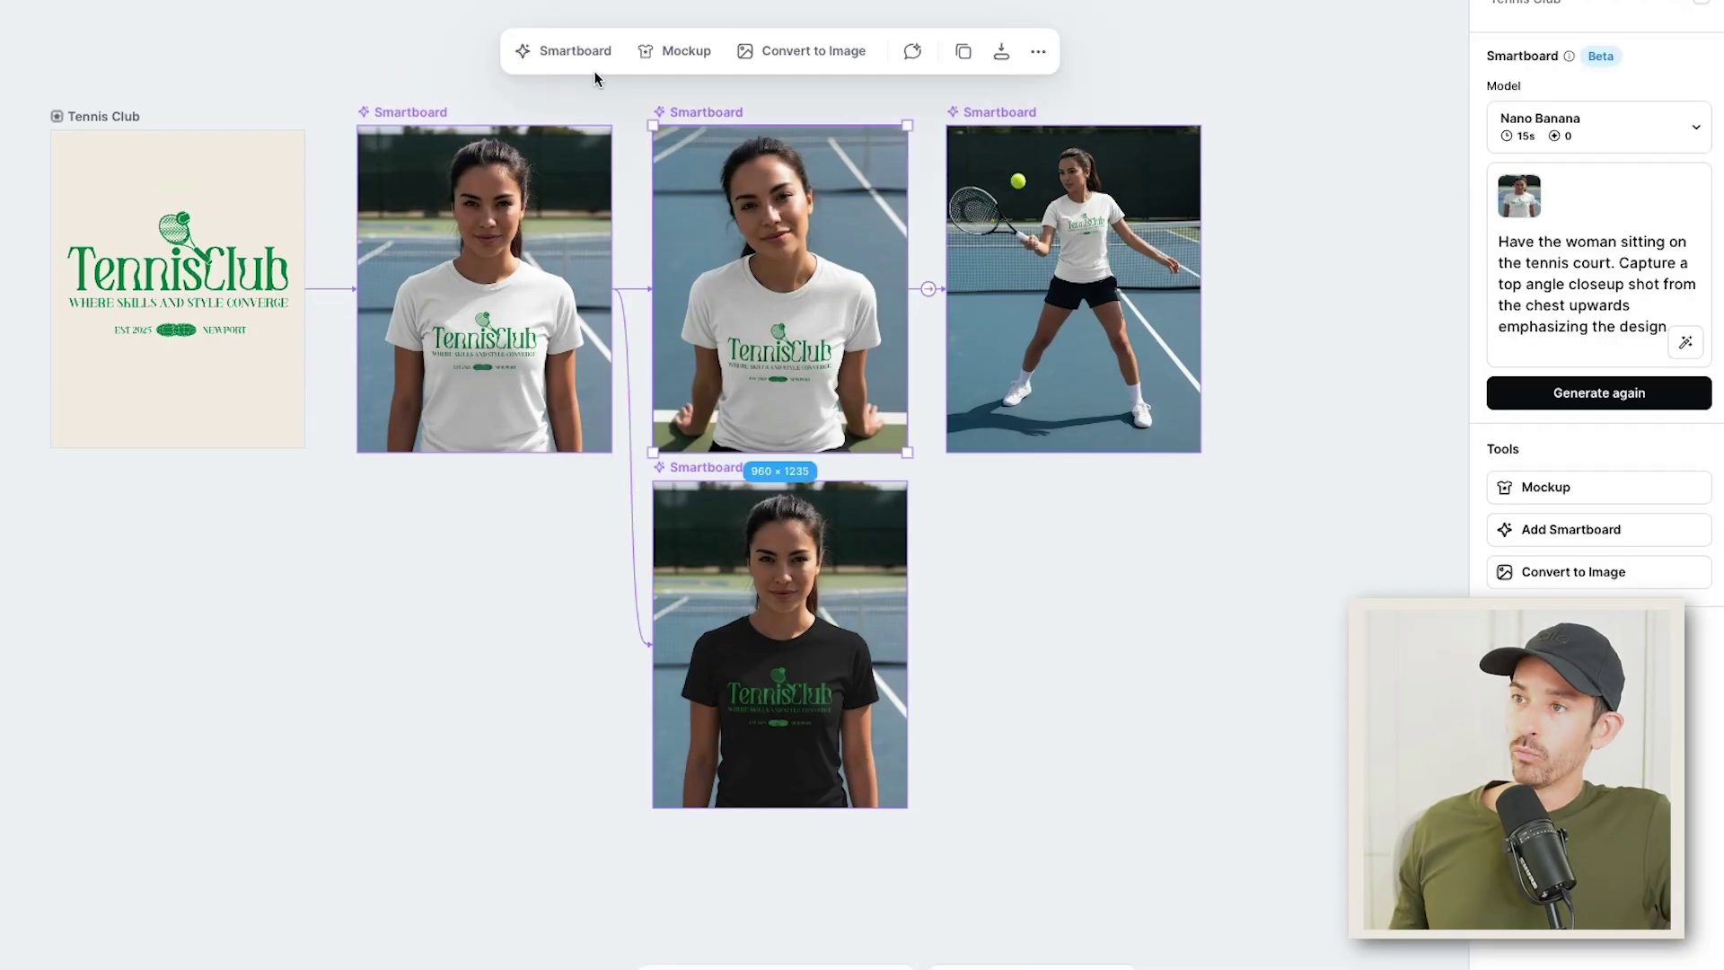
{"action": "left_click", "coordinate": [585, 55]}
{"action": "type", "text": "Make her t-shirt color black"}
{"action": "left_click", "coordinate": [1613, 392]}
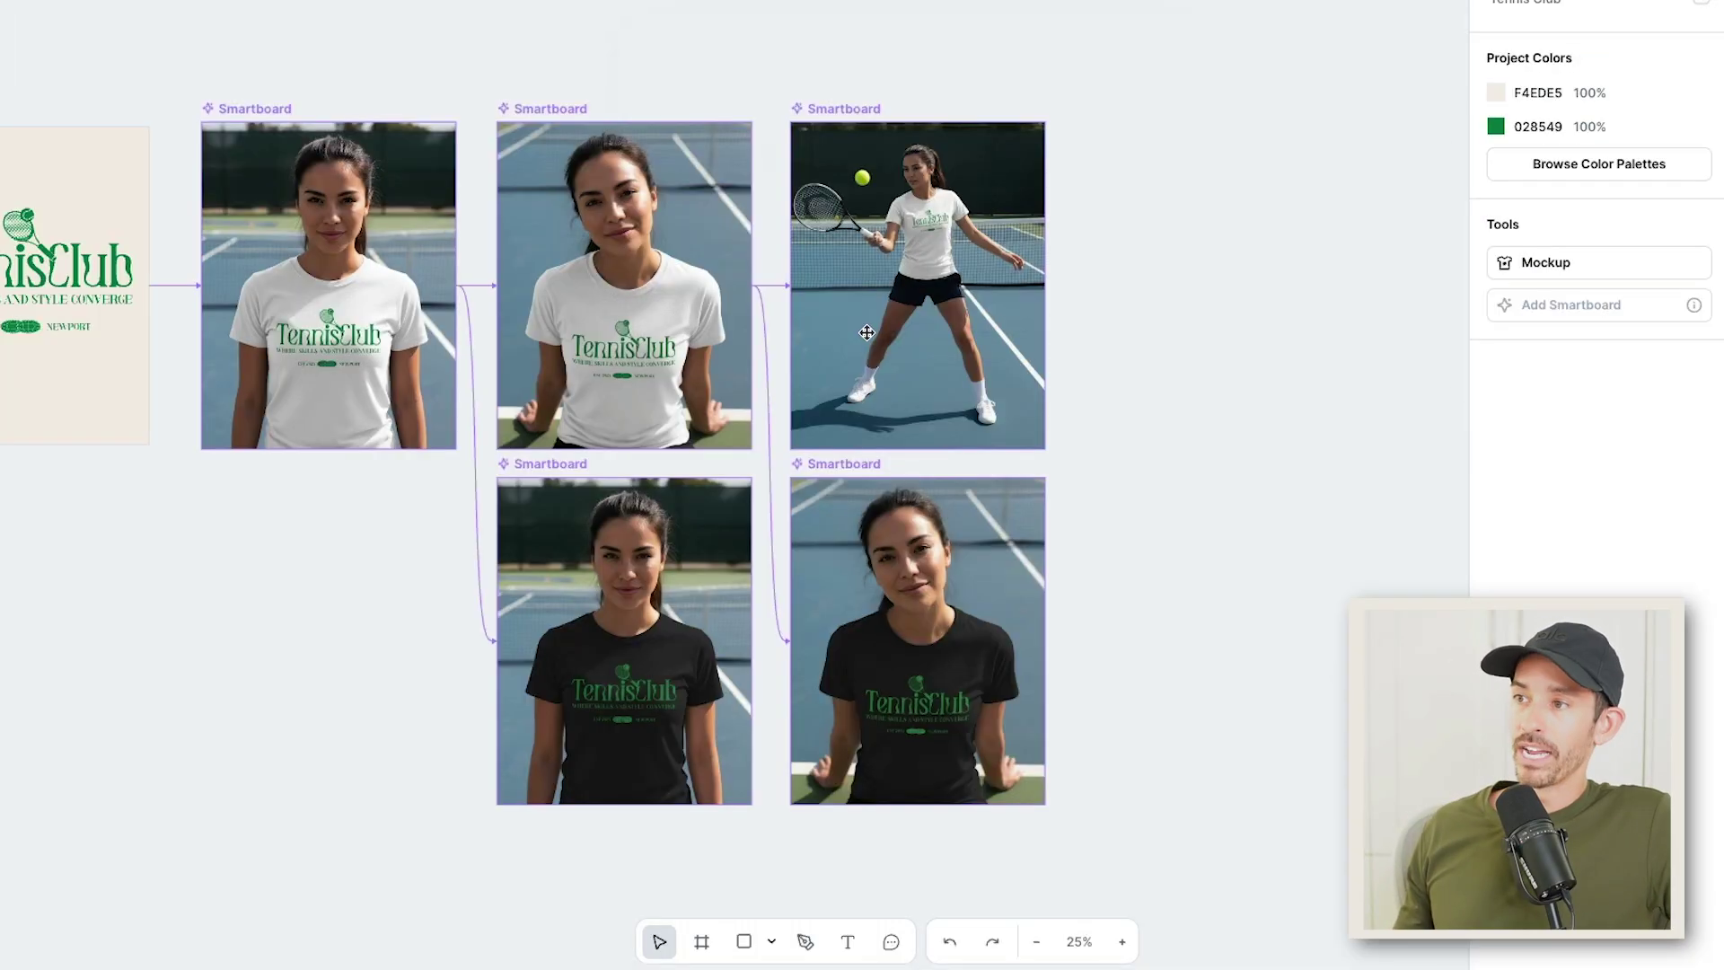
- Generate a black-shirt version of the tennis-player mockup using the same prompt
{"action": "left_click", "coordinate": [866, 332]}
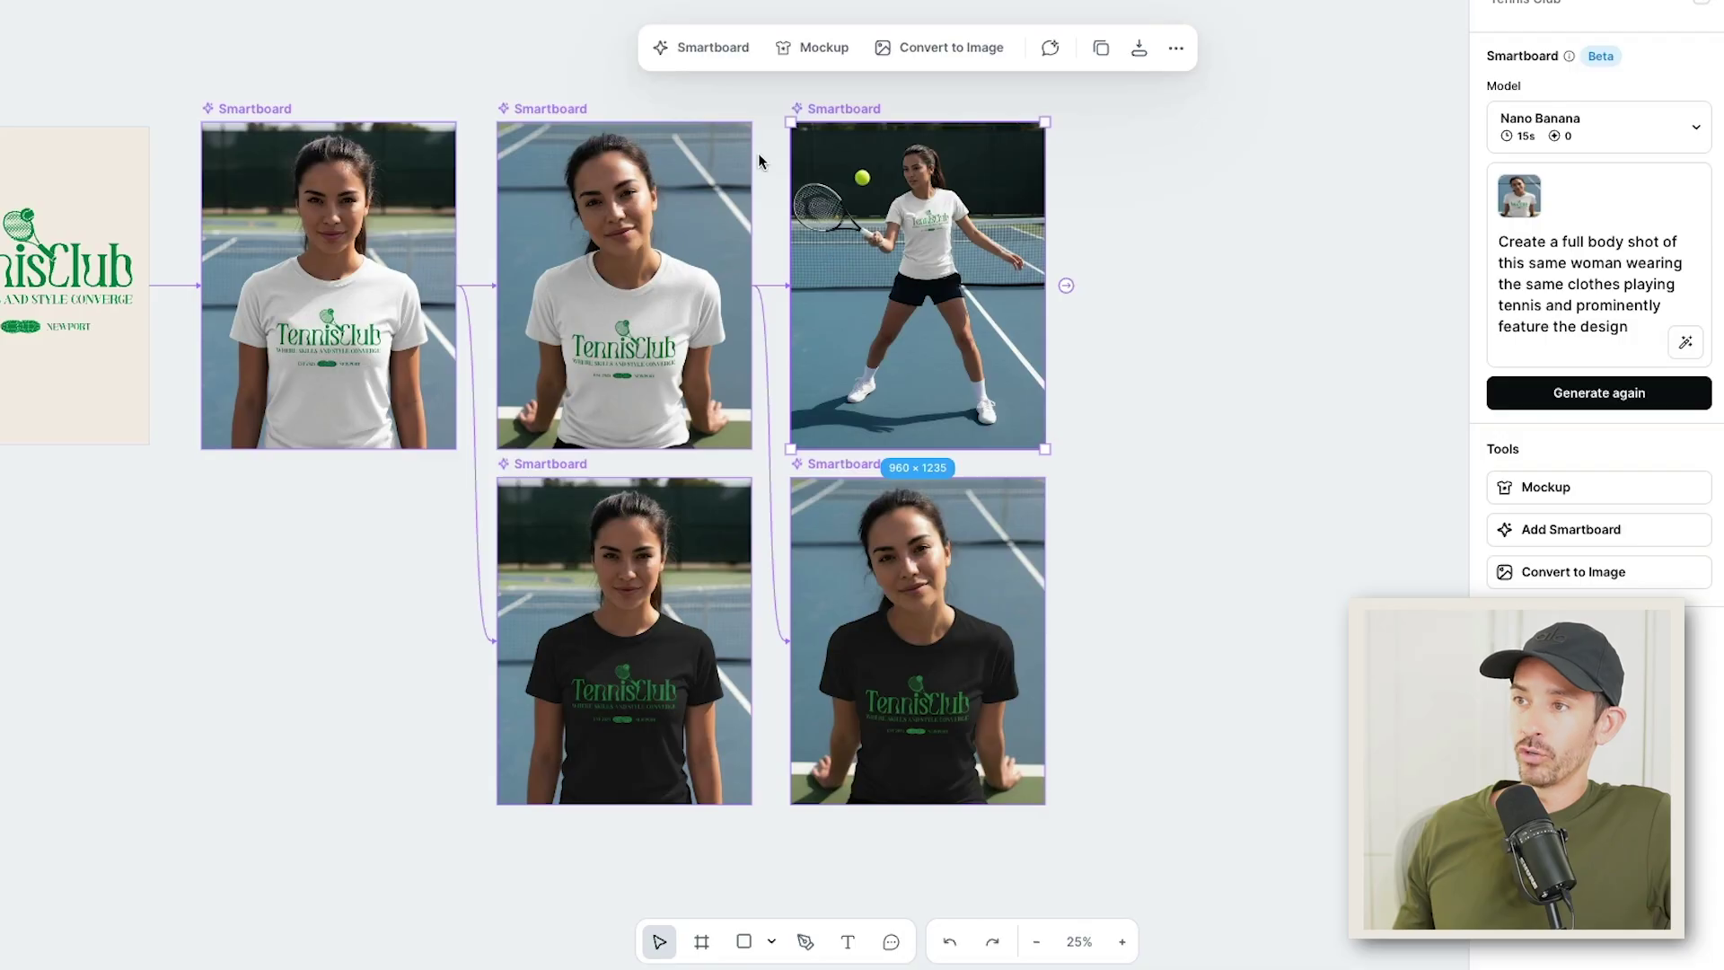
{"action": "left_click", "coordinate": [1302, 329]}
{"action": "left_click", "coordinate": [826, 246]}
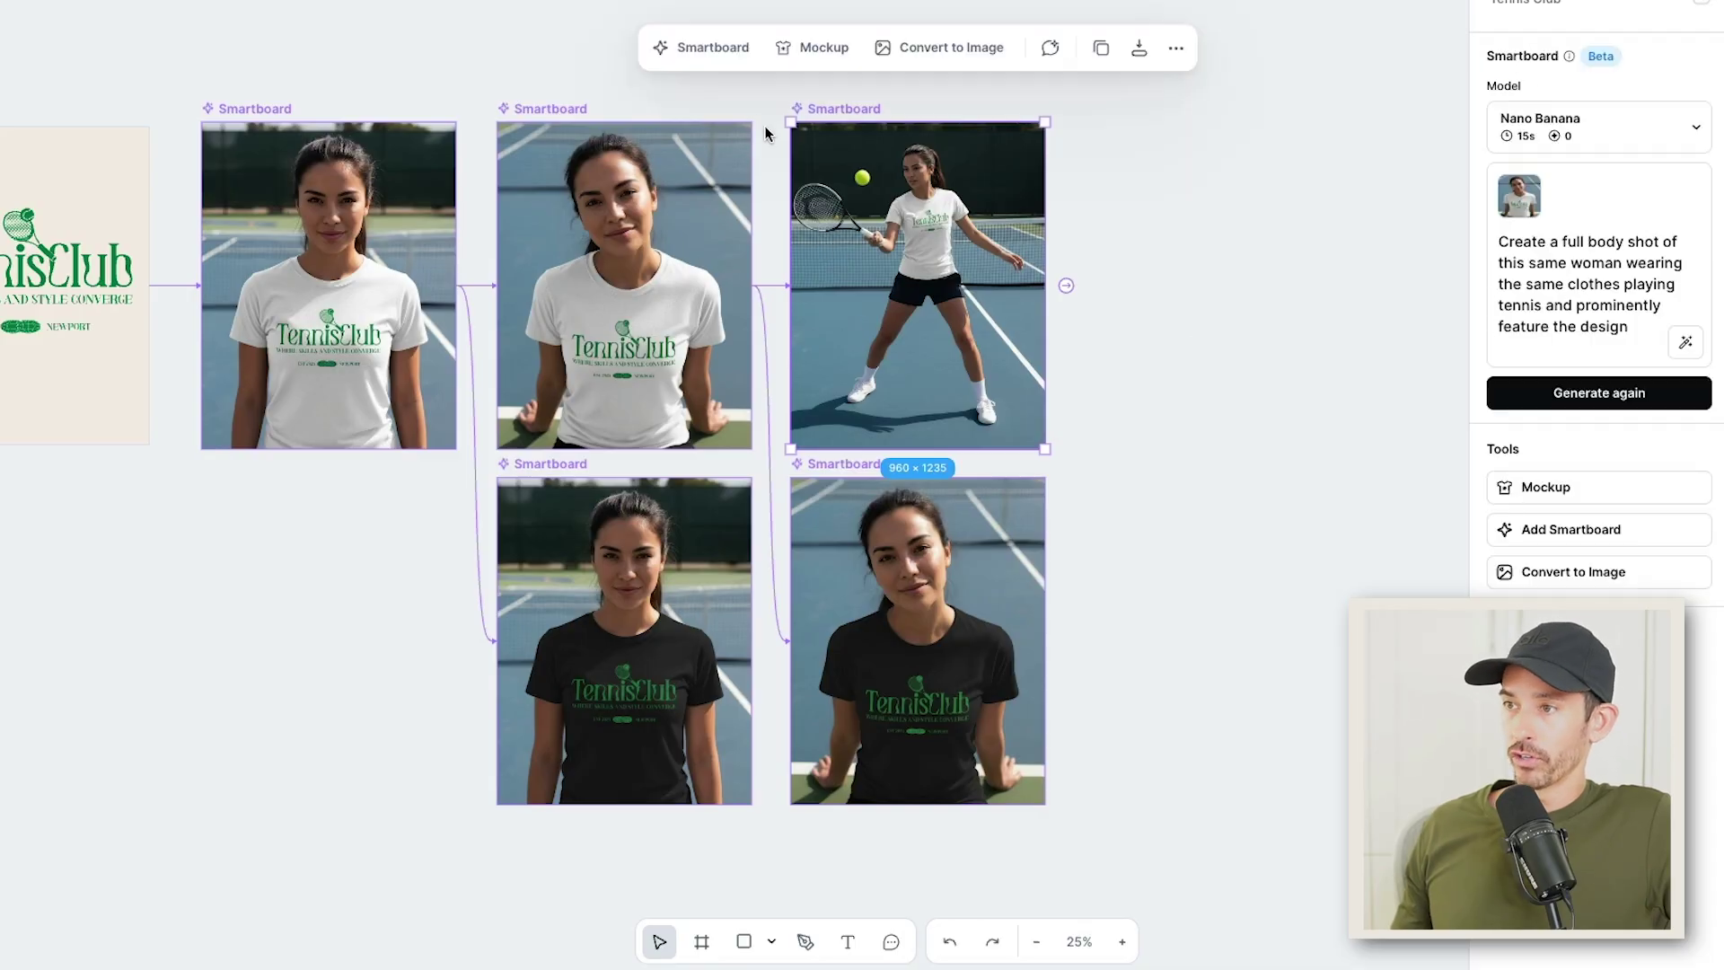
{"action": "left_click", "coordinate": [709, 48]}
{"action": "left_click", "coordinate": [1495, 306]}
{"action": "type", "text": "Make her t-shirt color black"}
{"action": "left_click", "coordinate": [1623, 392]}
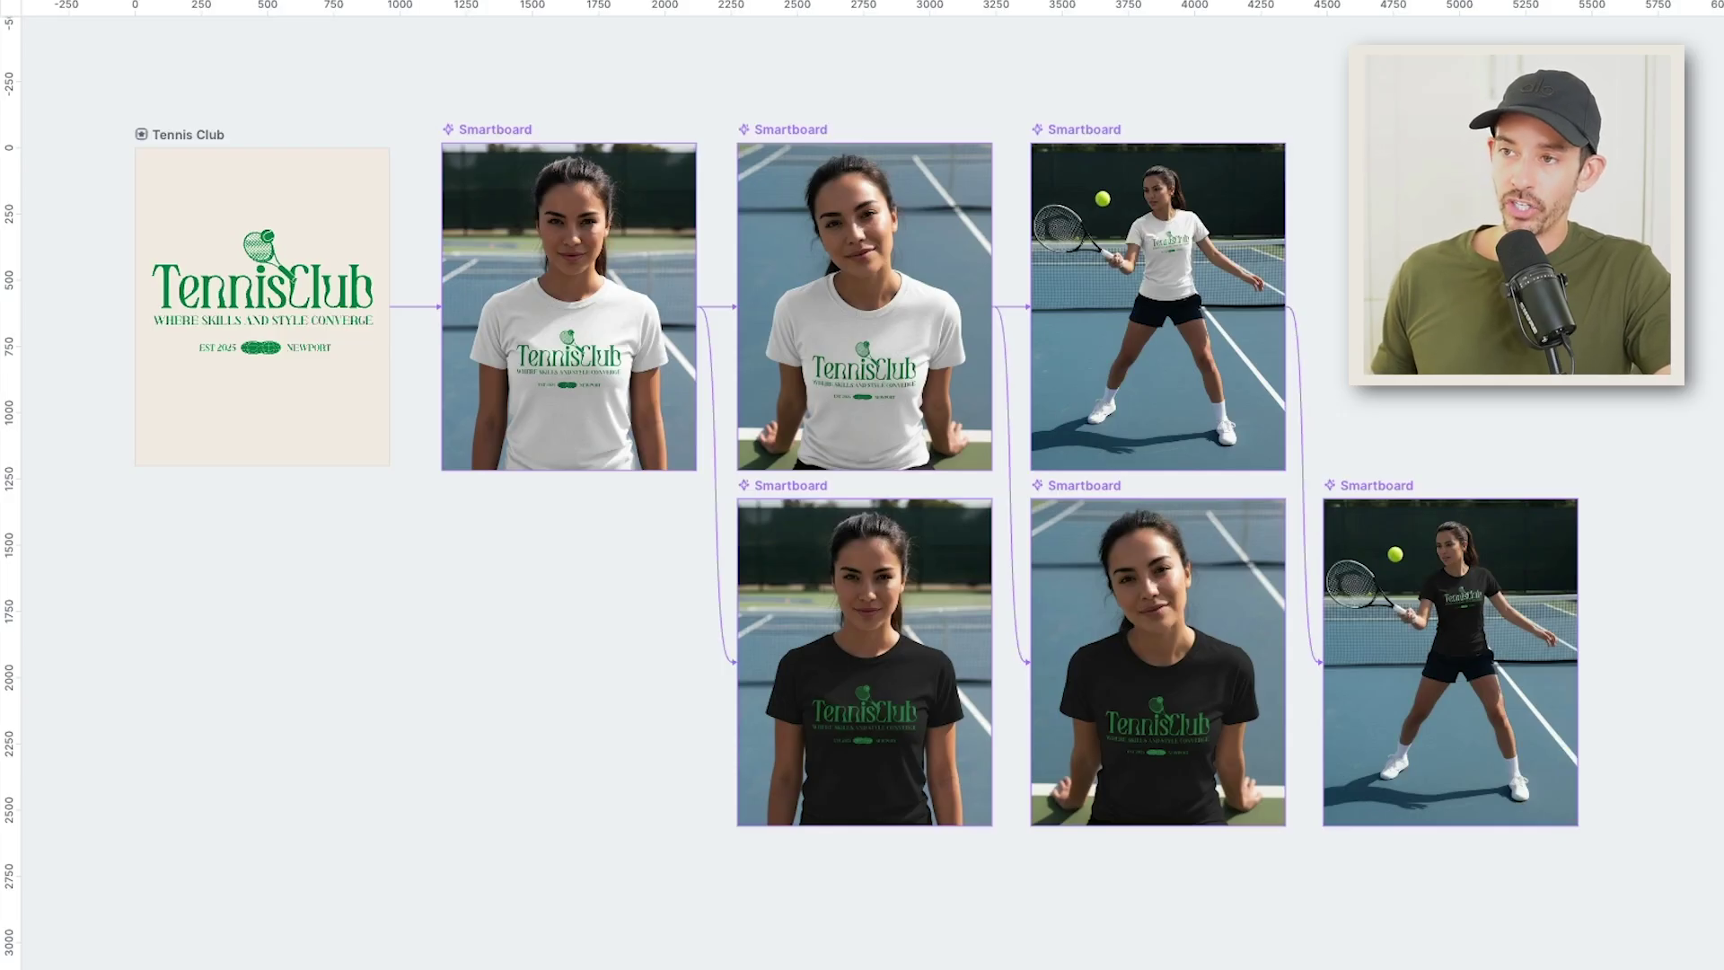
- Export all seven artboards as PNG images at 300 dpi
{"action": "left_click", "coordinate": [564, 426]}
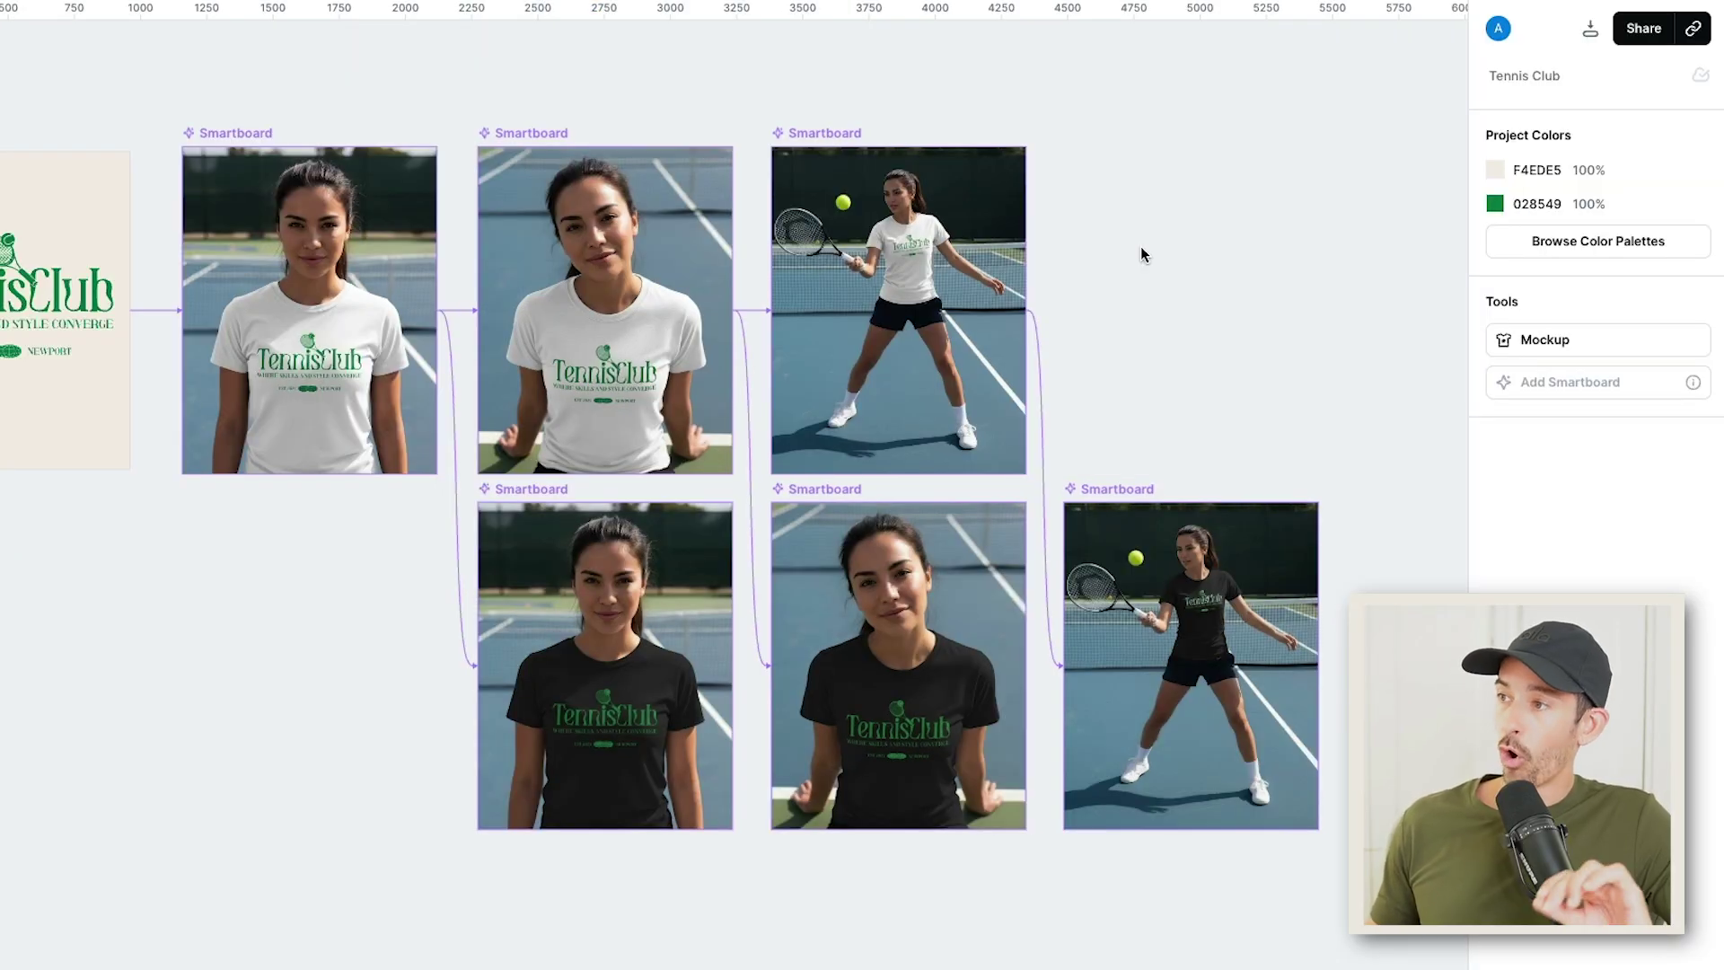
{"action": "left_click", "coordinate": [1590, 36]}
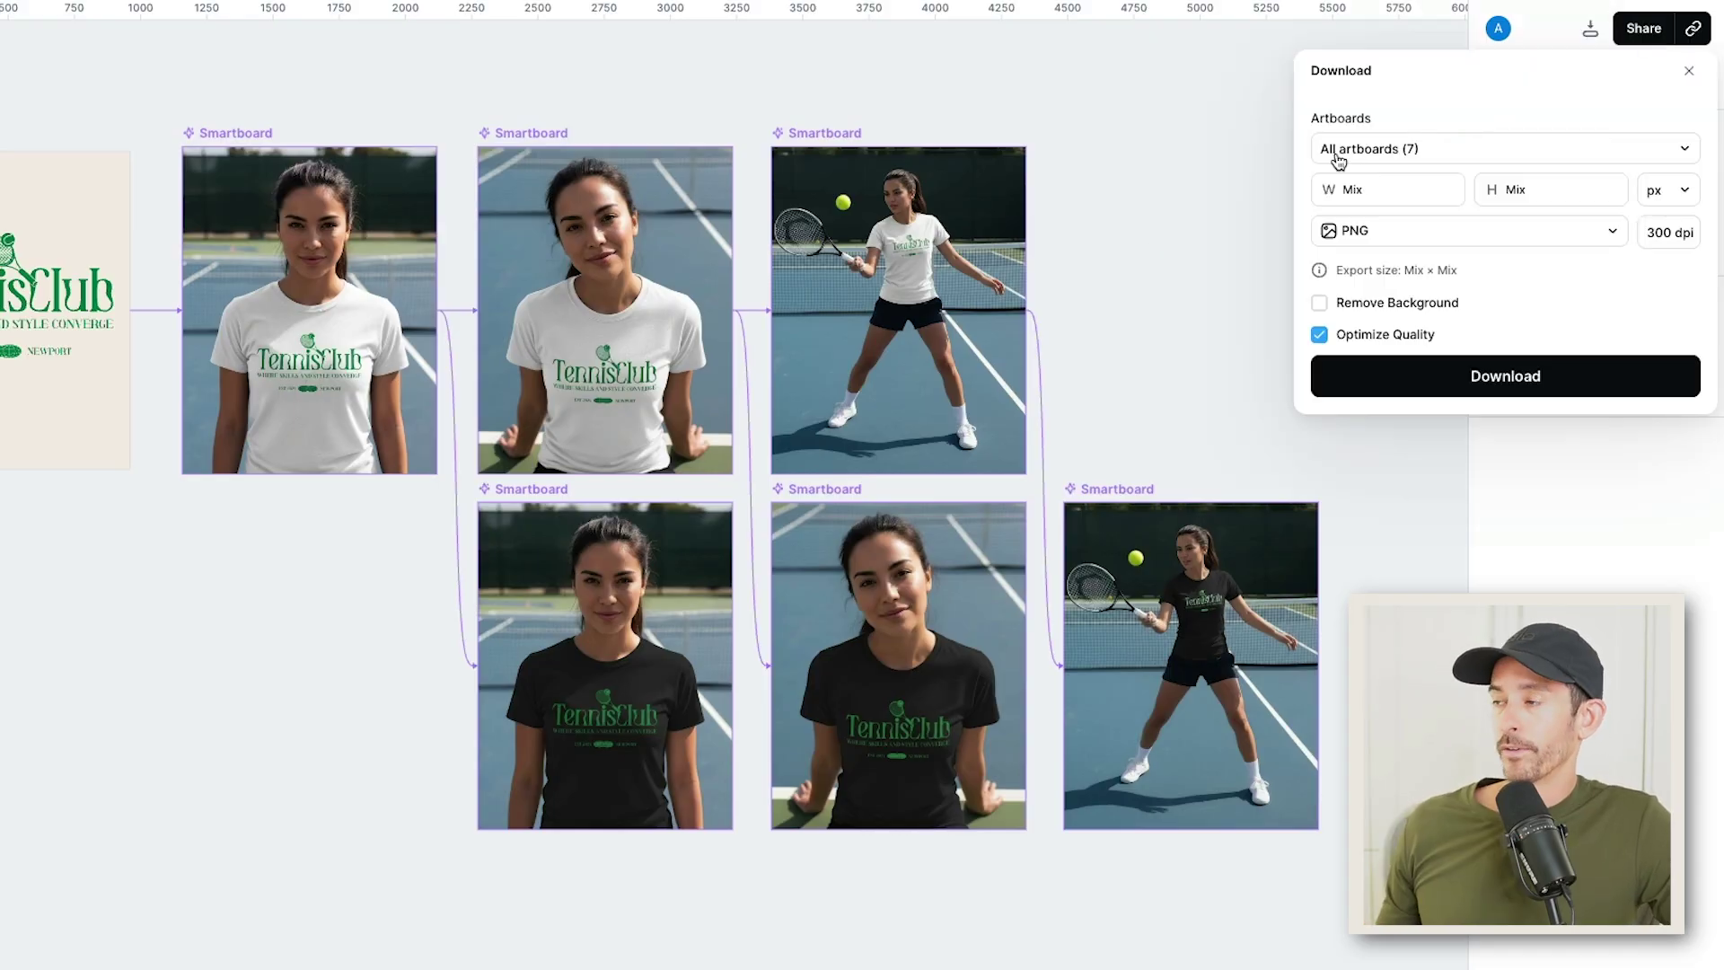
{"action": "left_click", "coordinate": [1381, 236]}
{"action": "left_click", "coordinate": [1388, 239]}
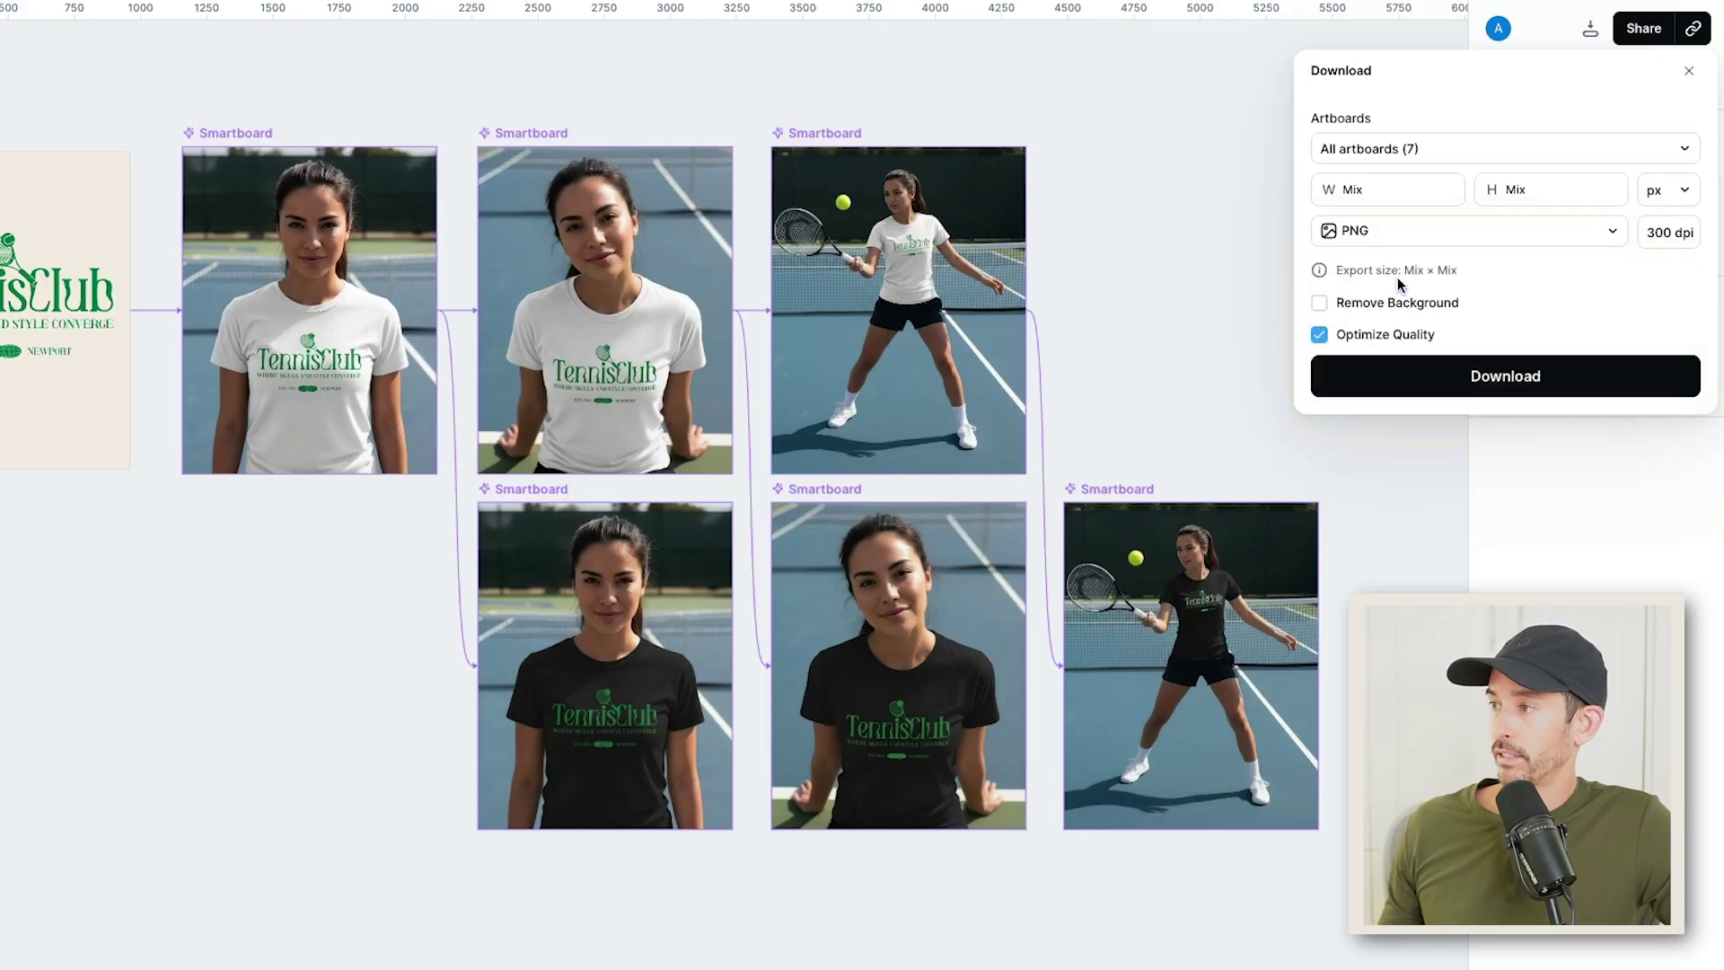
{"action": "left_click", "coordinate": [1440, 388]}
{"action": "left_click", "coordinate": [319, 434]}
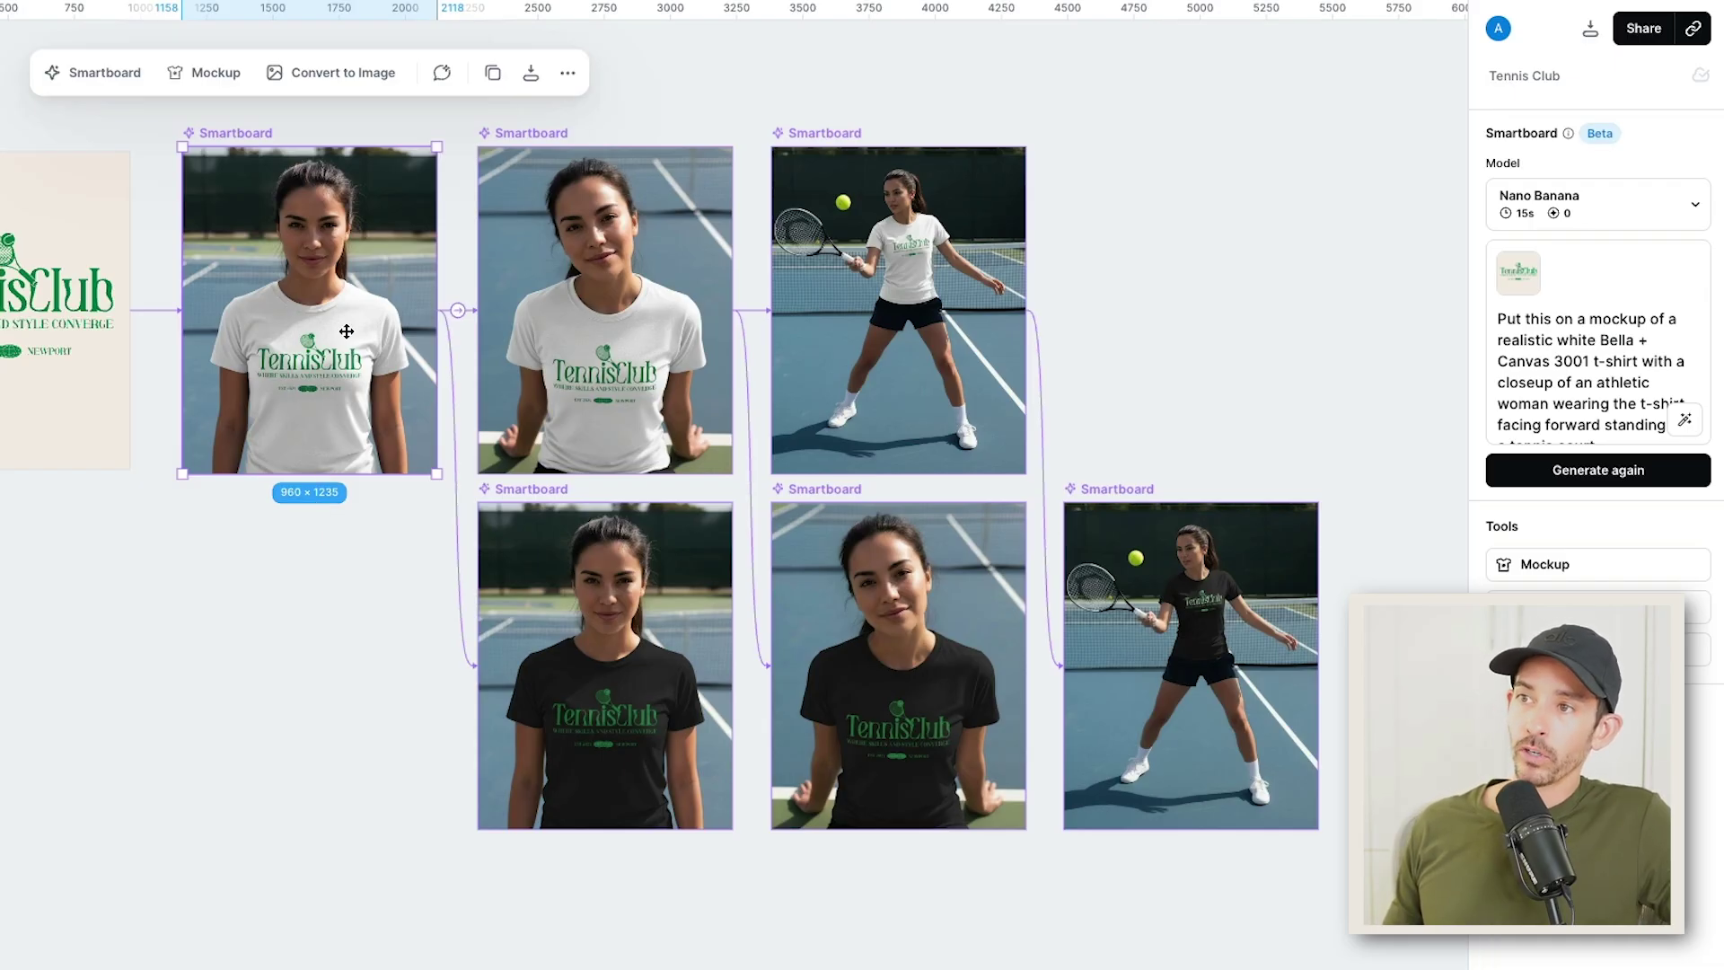
- Convert the white-tee Smartboard to an image, upscale it, and set its width to 2048
{"action": "left_click", "coordinate": [360, 86]}
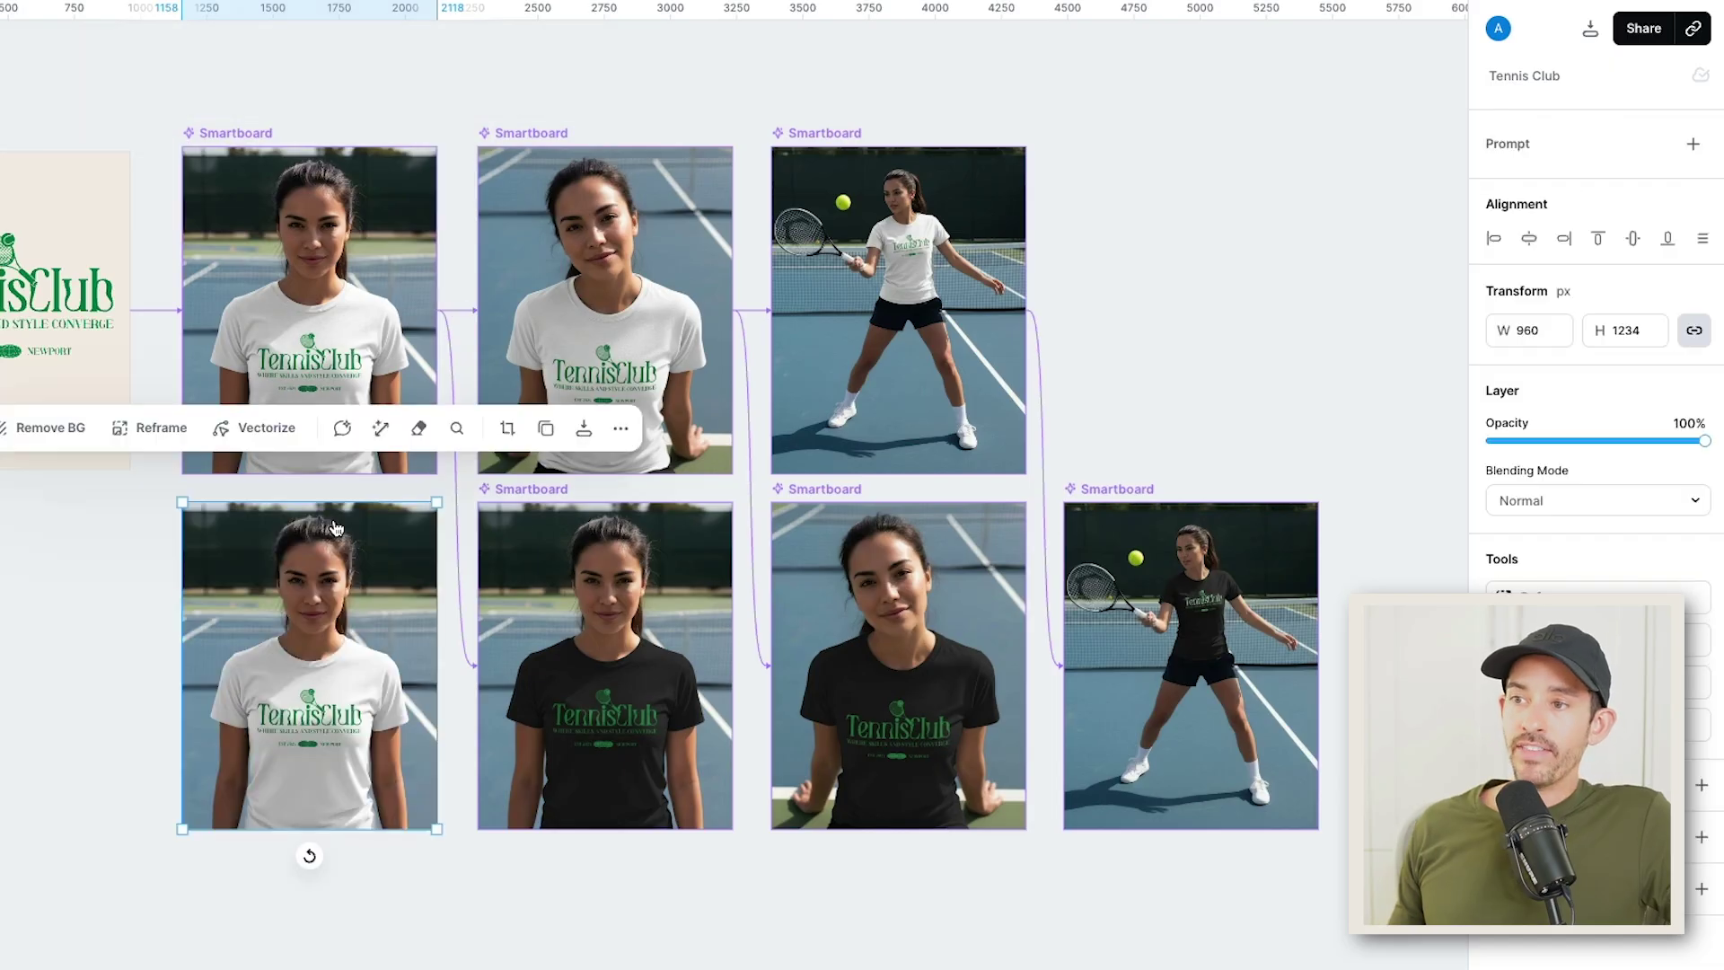
{"action": "left_click", "coordinate": [379, 431]}
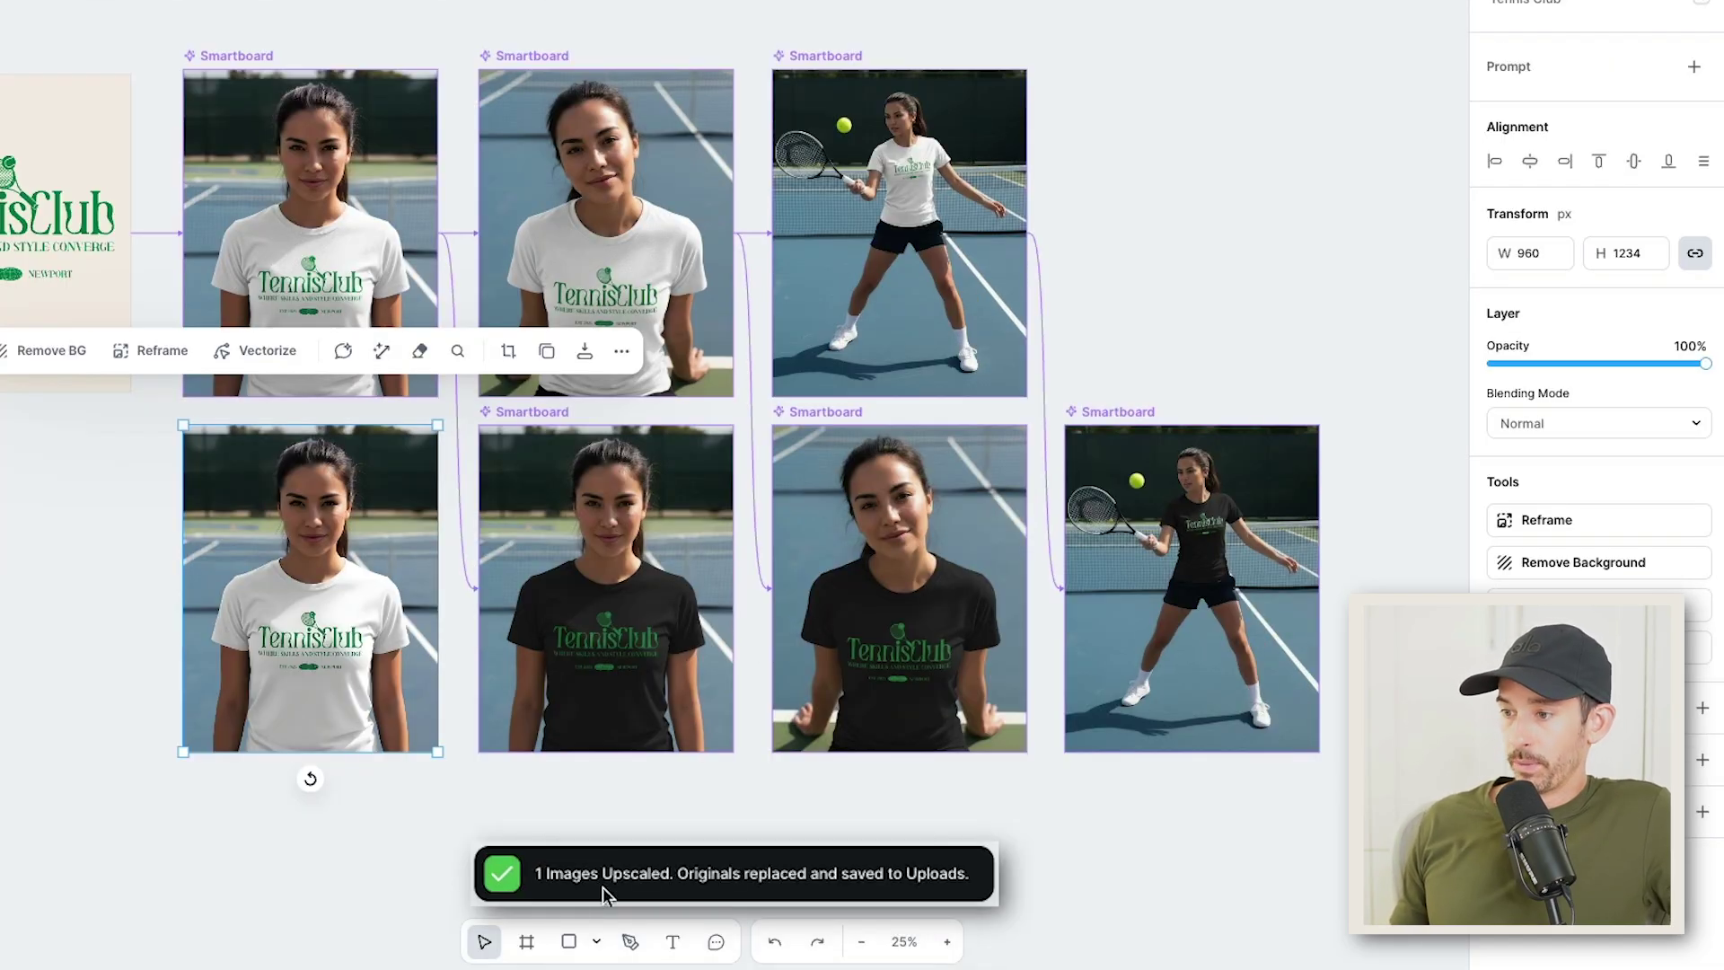
{"action": "left_click", "coordinate": [1520, 258]}
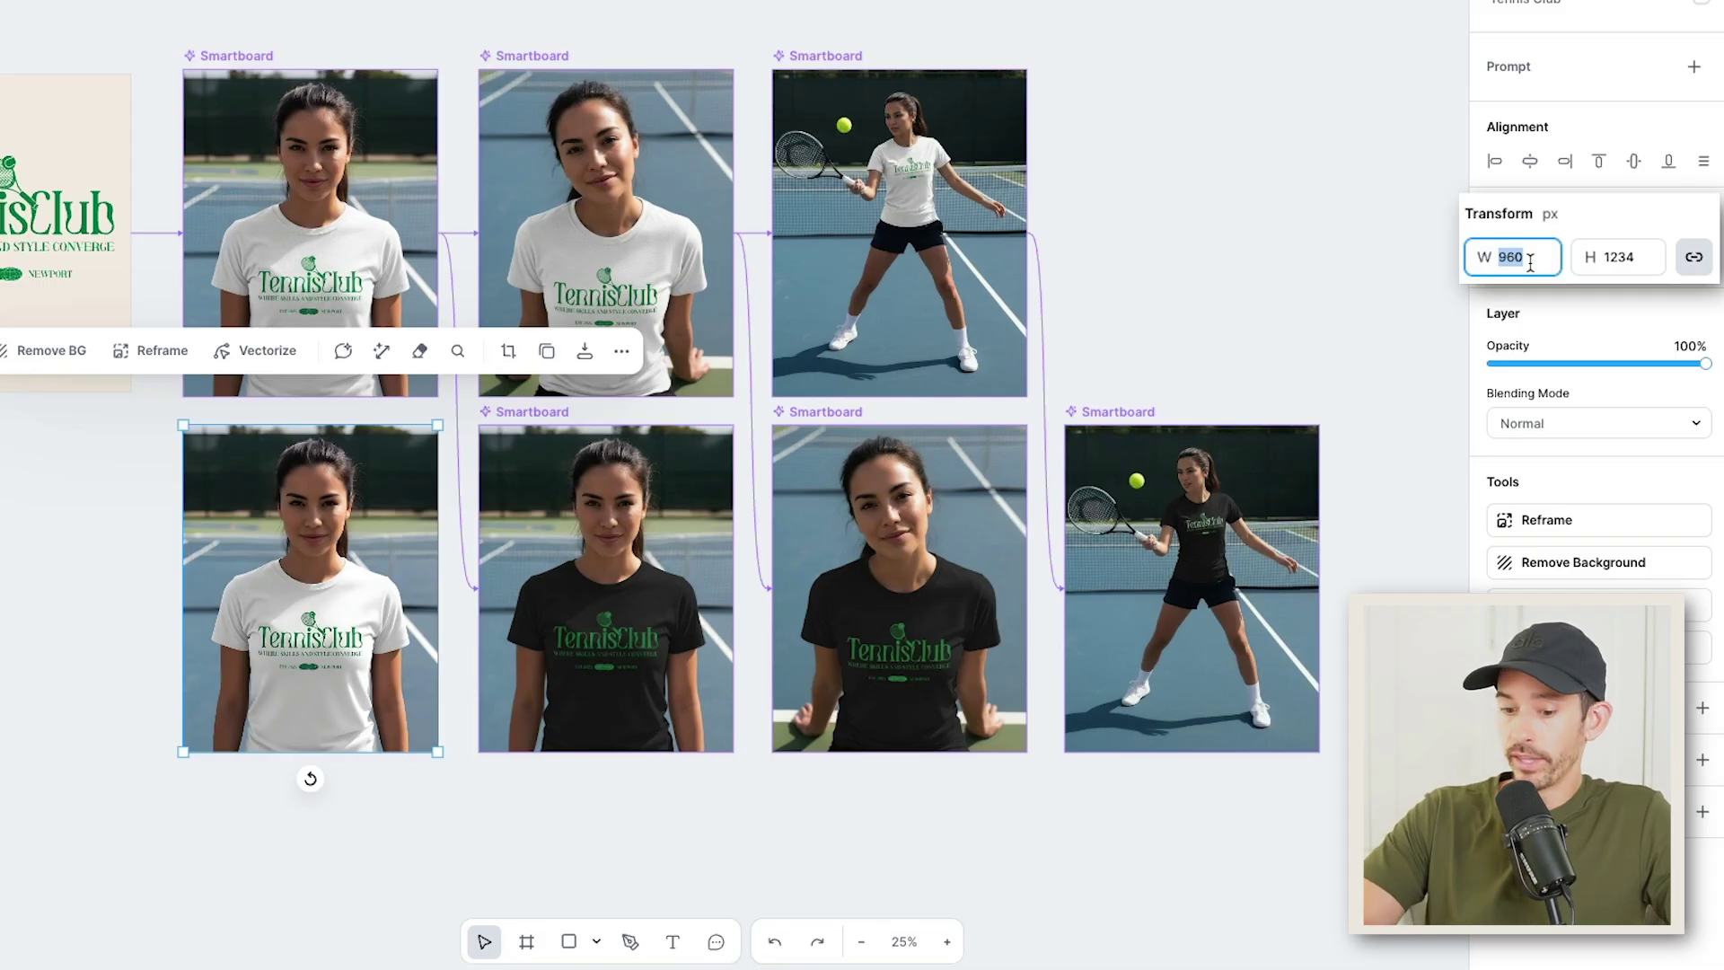
{"action": "type", "text": "2048"}
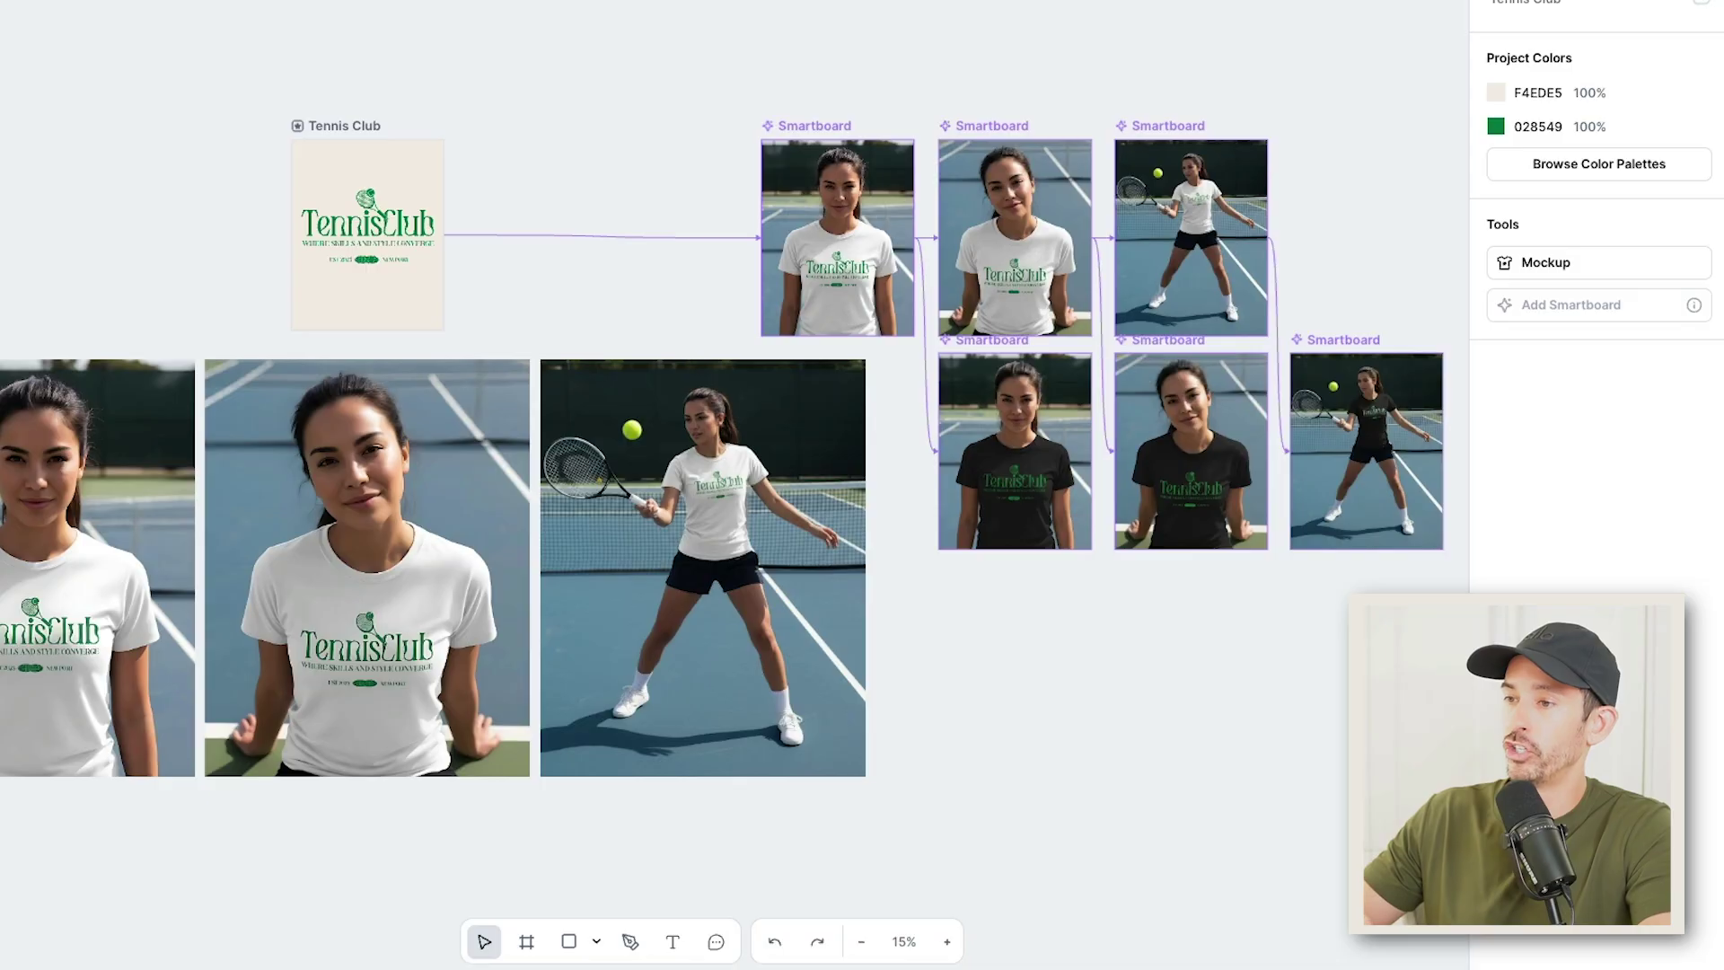
- Set the Tennis Club artboard width to 4500 px
{"action": "scroll", "coordinate": [512, 204], "scroll_direction": "up", "scroll_amount": 2}
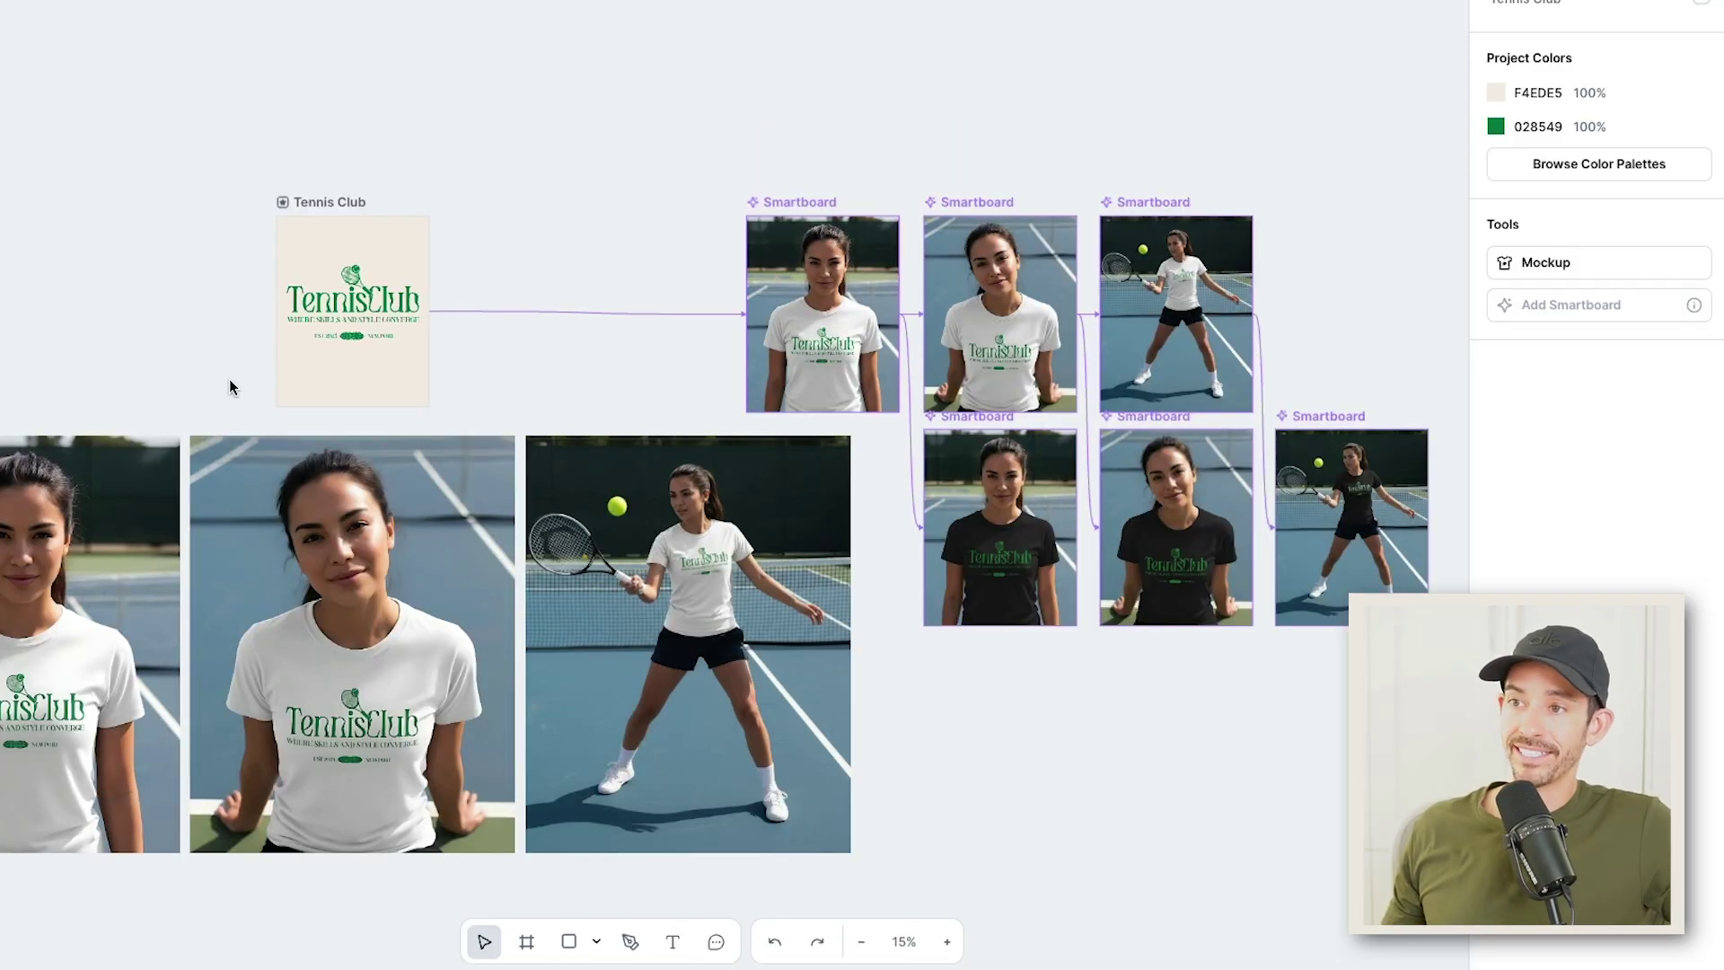
{"action": "left_click", "coordinate": [346, 203]}
{"action": "left_click", "coordinate": [1512, 144]}
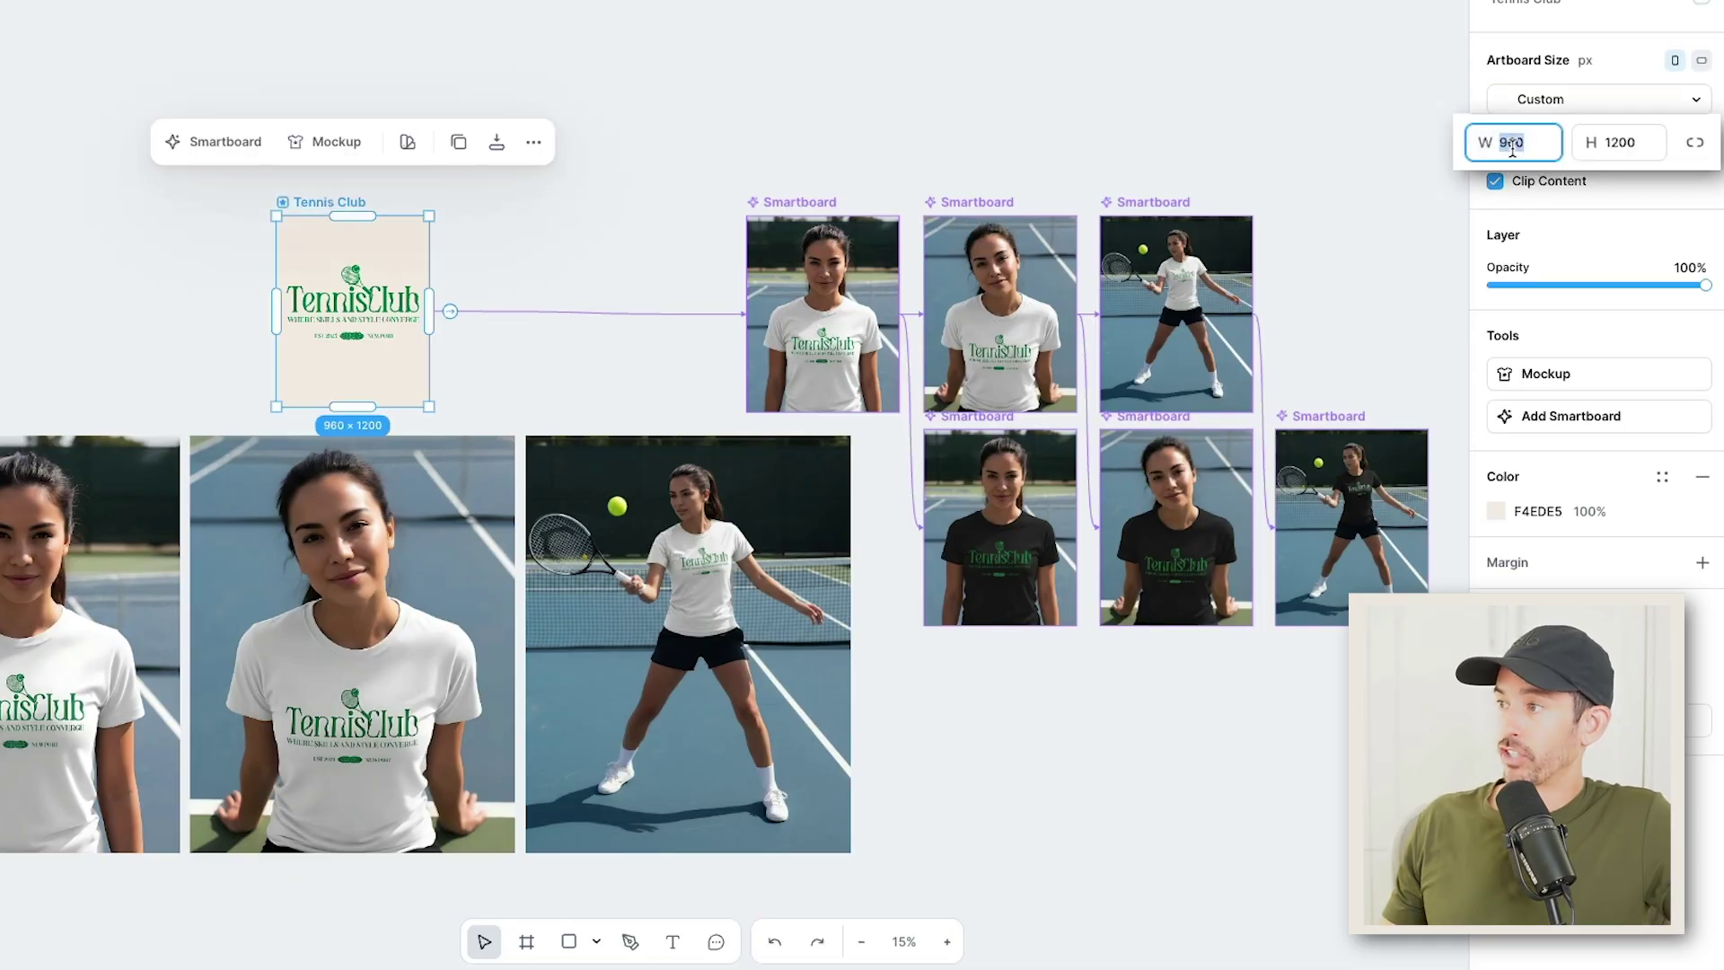
{"action": "type", "text": "4500"}
{"action": "key", "text": "Return"}
- Scale the TennisClub logo up to fill the artboard and centre it
{"action": "left_click_drag", "start_coordinate": [65, 43], "coordinate": [281, 119]}
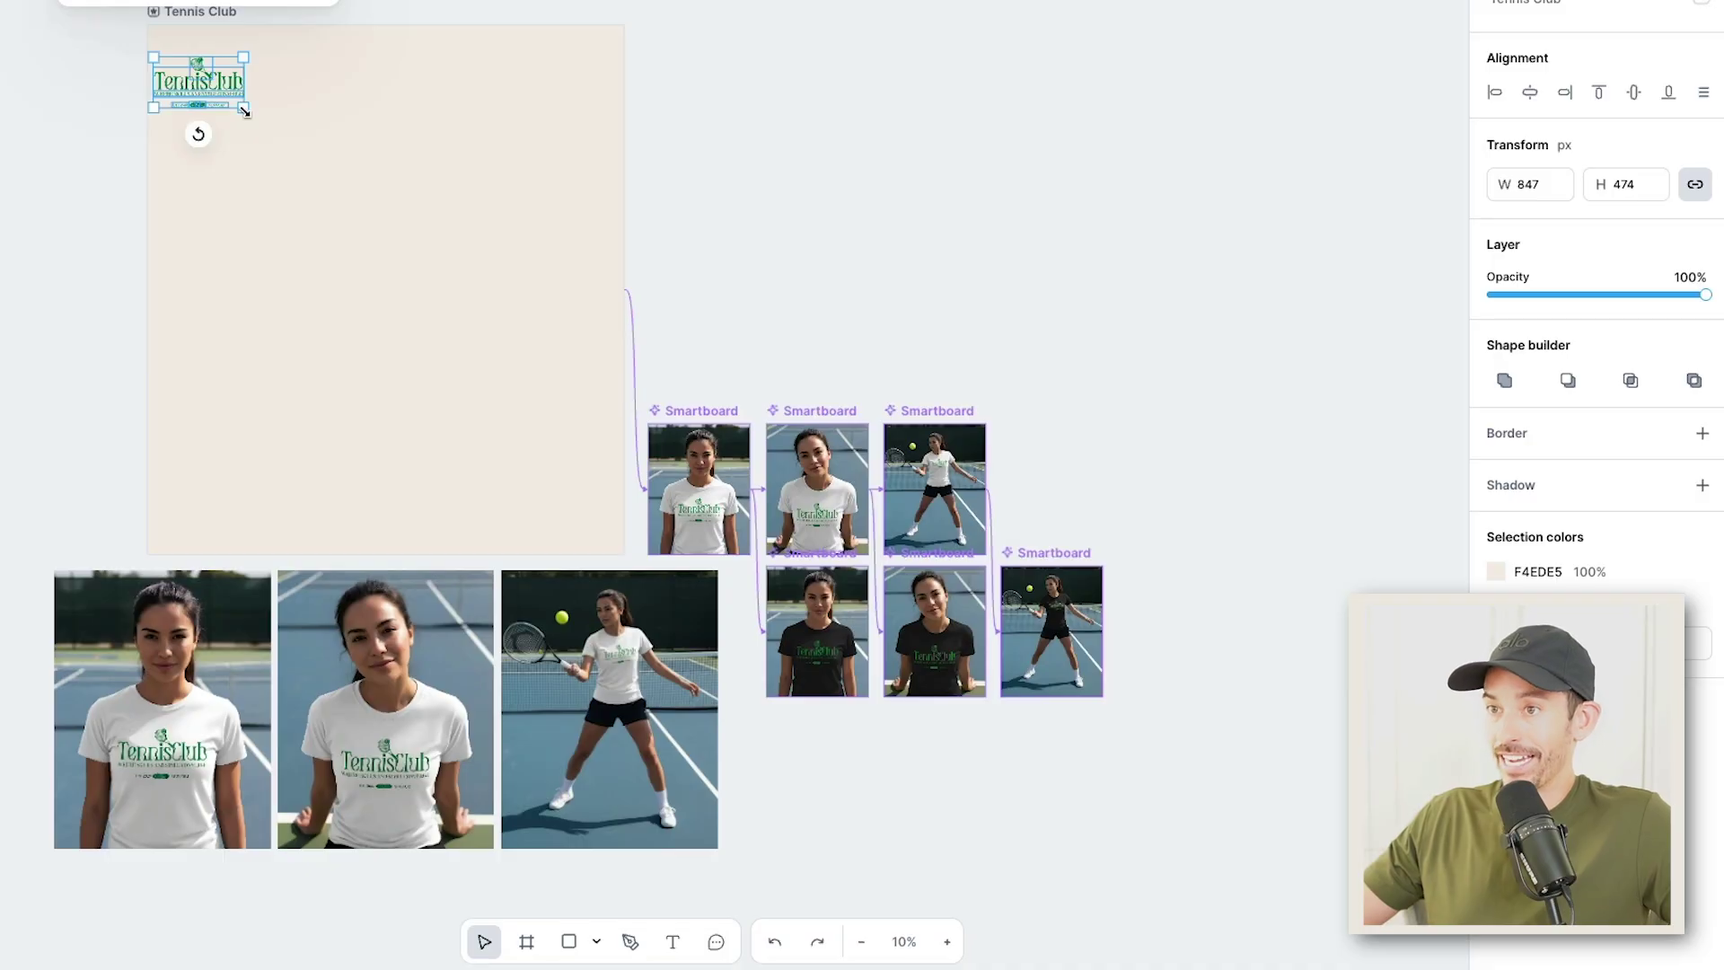
{"action": "left_click_drag", "start_coordinate": [244, 109], "coordinate": [573, 384]}
{"action": "left_click_drag", "start_coordinate": [389, 203], "coordinate": [385, 300]}
{"action": "key", "text": "Escape"}
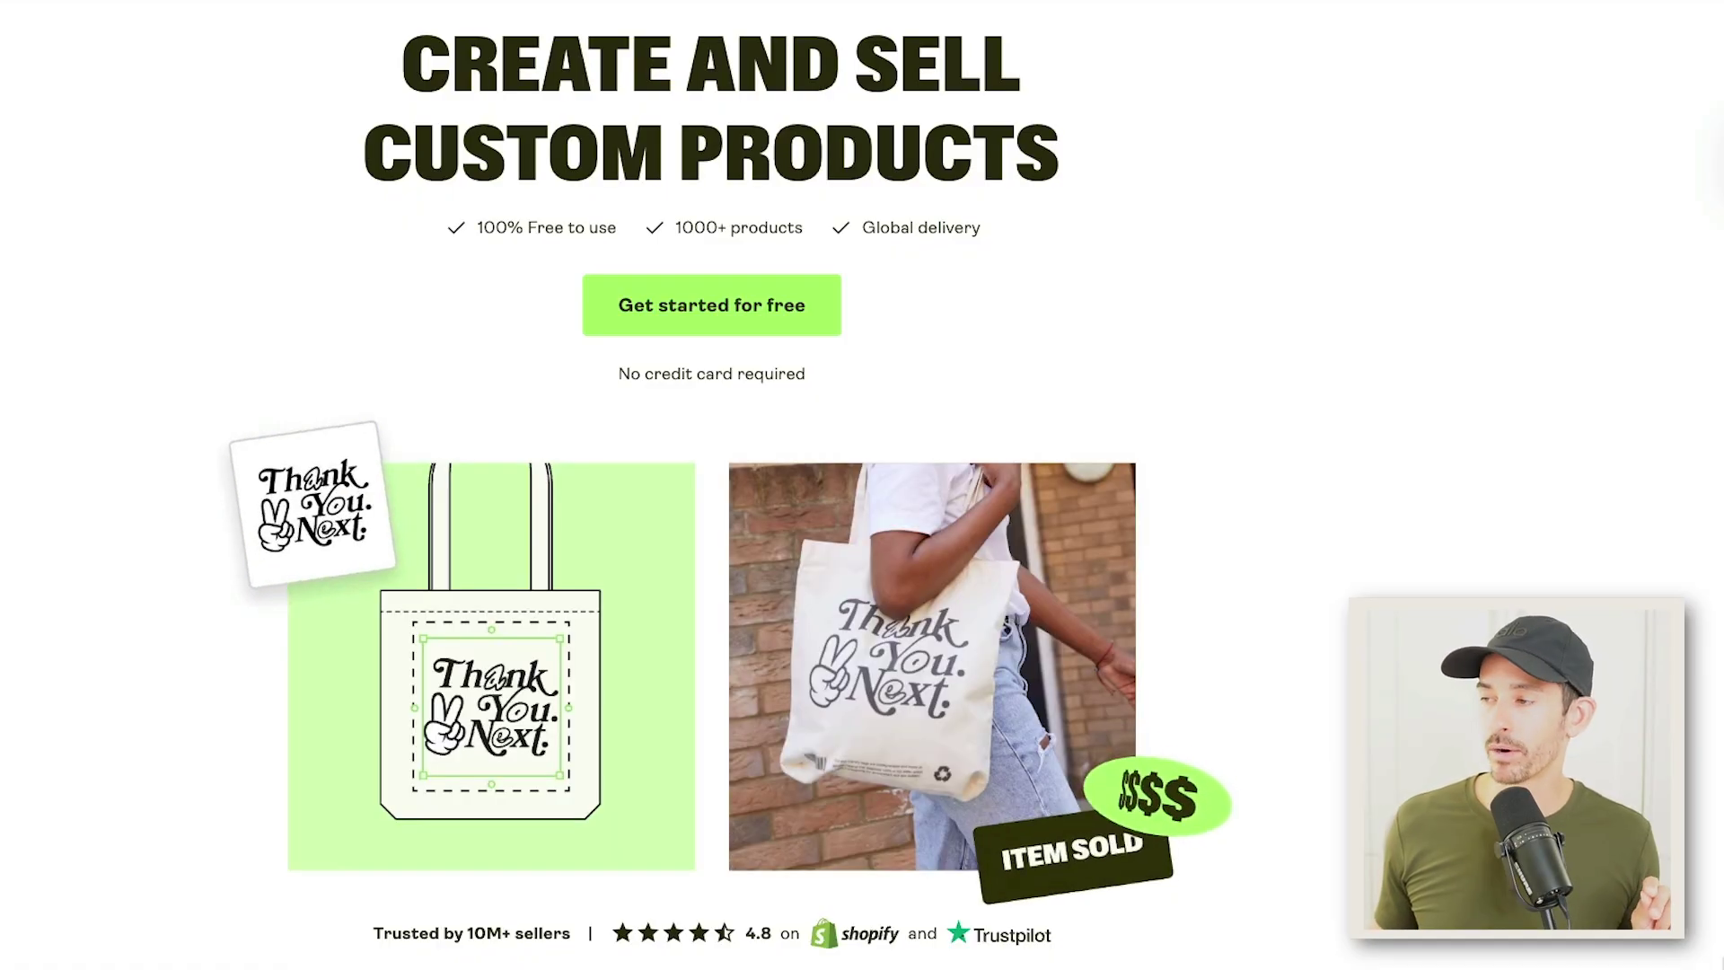
- Scroll down through the Printify homepage
{"action": "scroll", "coordinate": [862, 484], "scroll_direction": "down", "scroll_amount": 4}
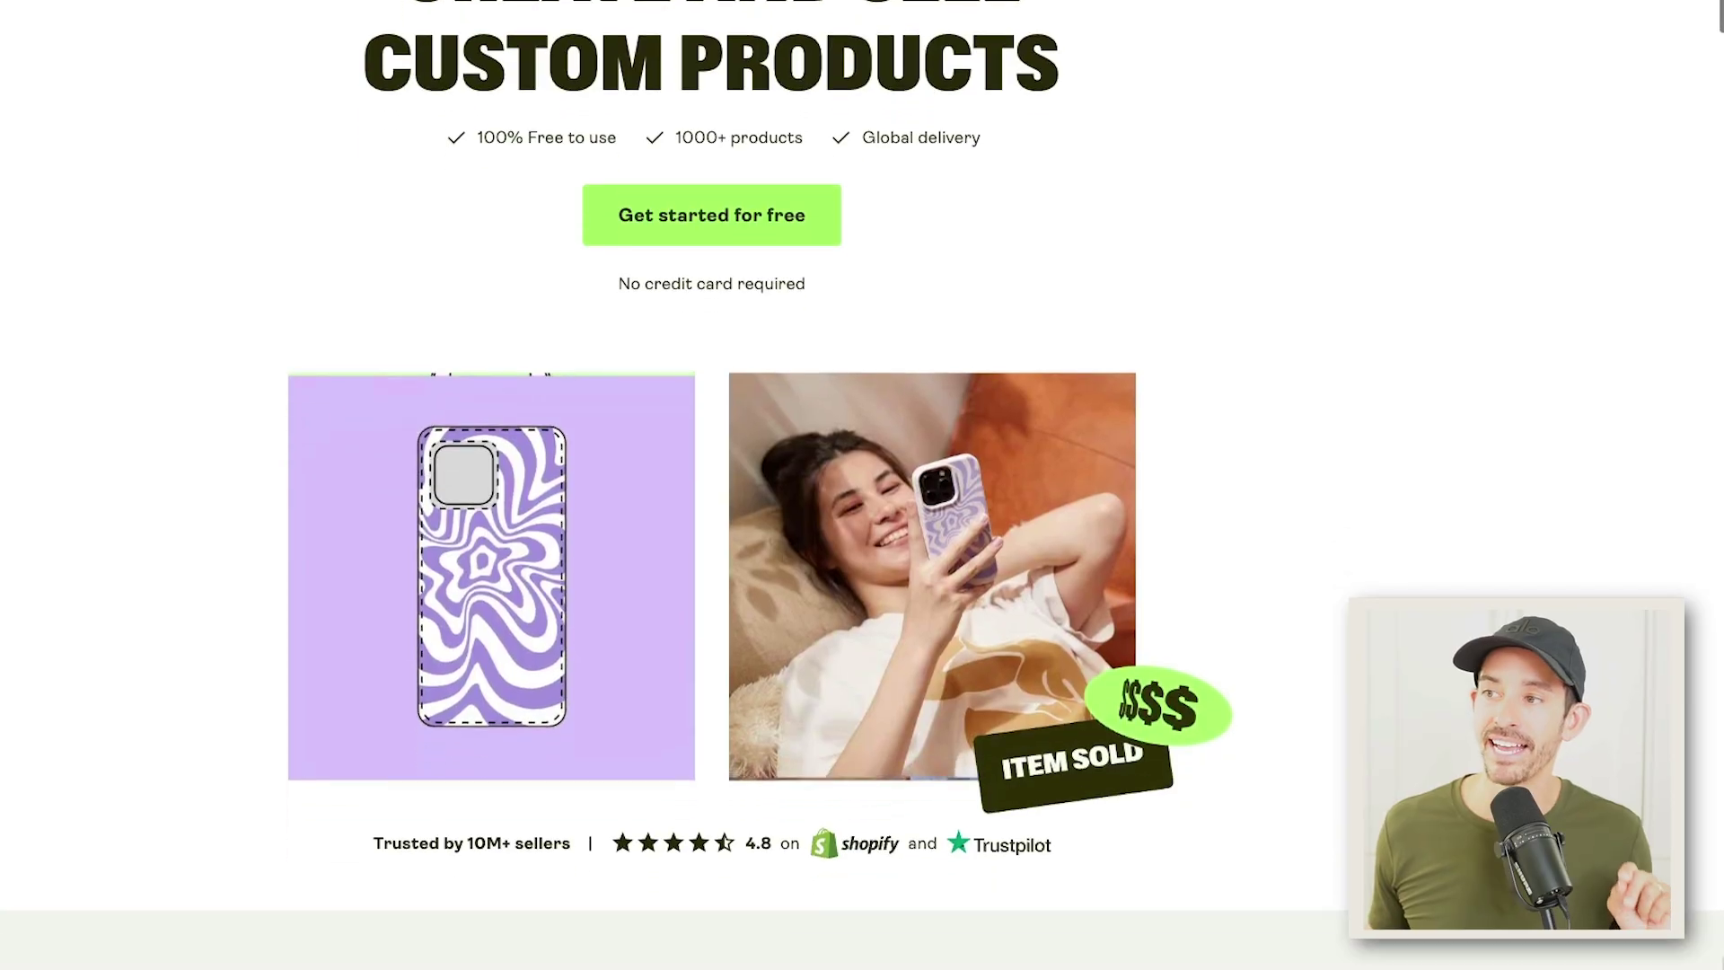
{"action": "scroll", "coordinate": [862, 485], "scroll_direction": "down", "scroll_amount": 5}
{"action": "scroll", "coordinate": [862, 485], "scroll_direction": "down", "scroll_amount": 7}
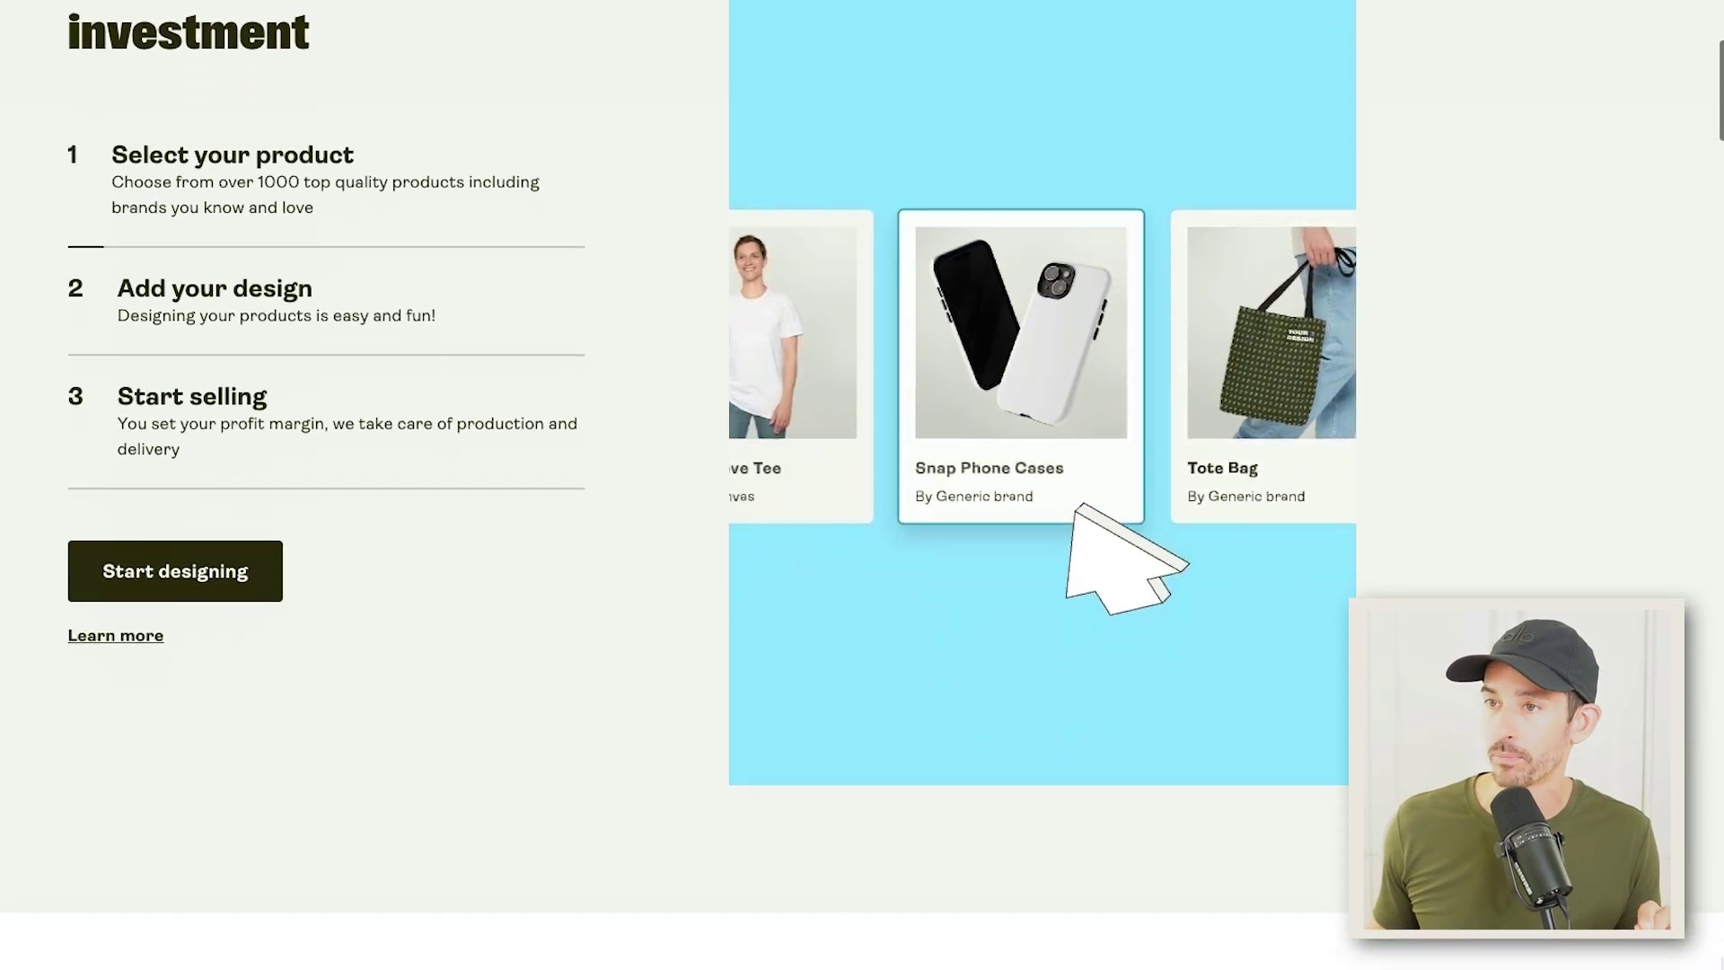
{"action": "scroll", "coordinate": [862, 485], "scroll_direction": "down", "scroll_amount": 2}
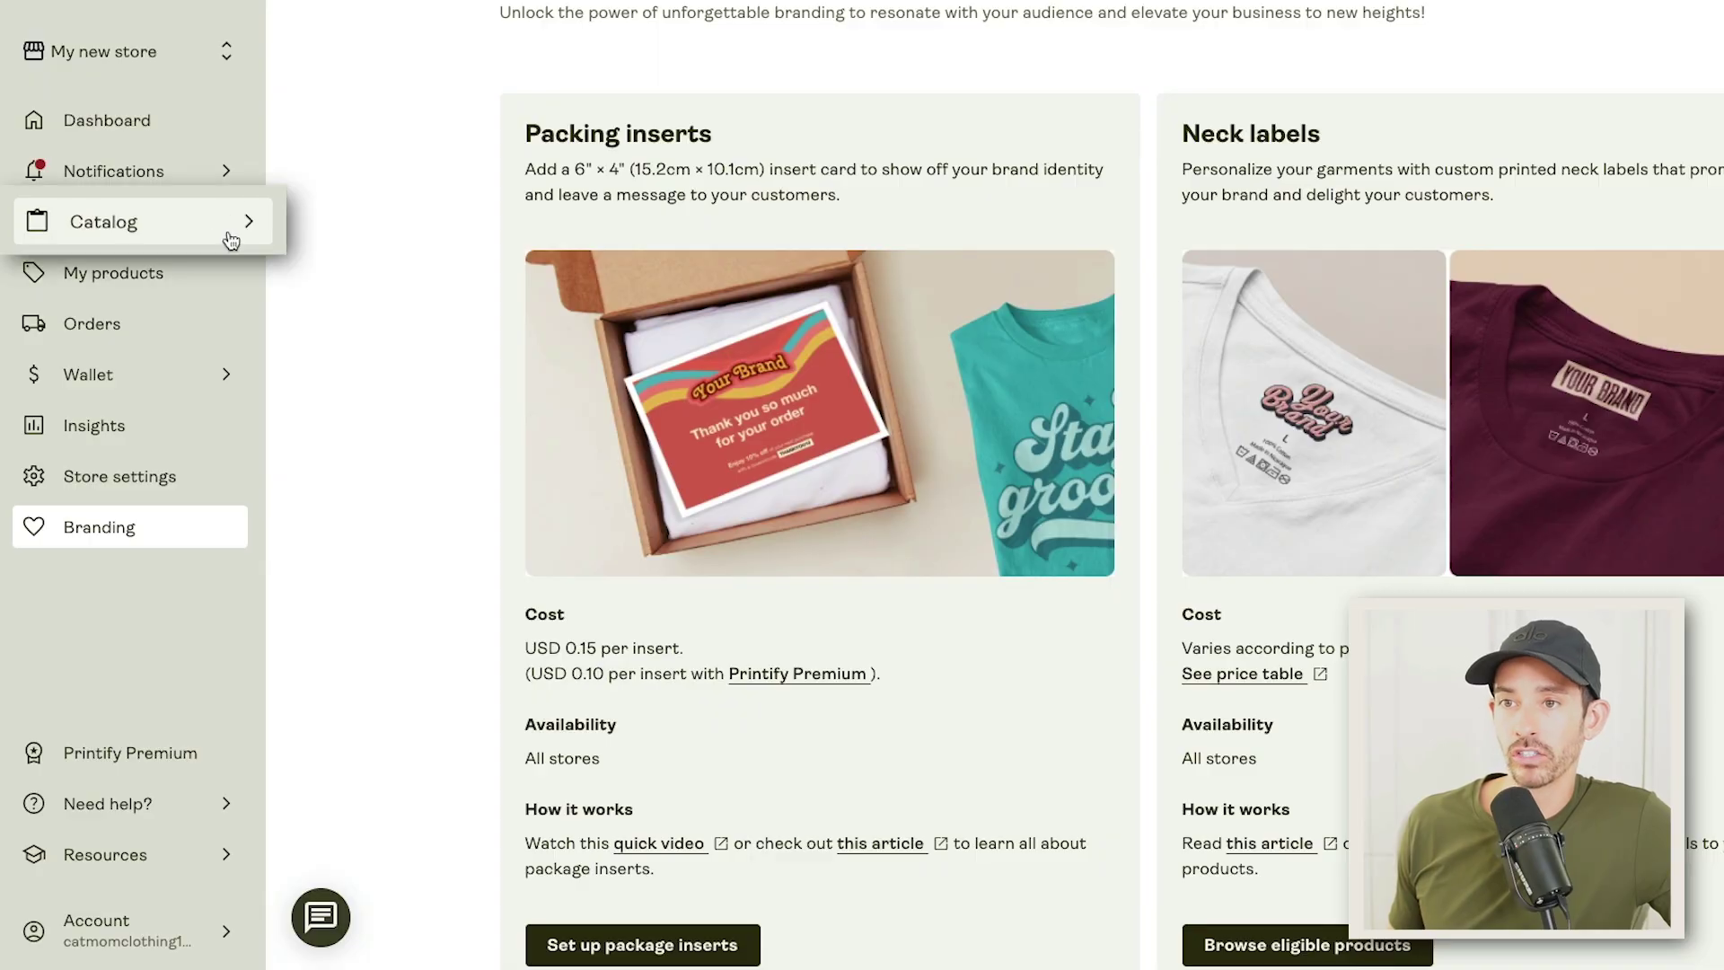
- Open the Bella+Canvas 3001 tee from Women's T-shirts and select the White variant
{"action": "mouse_move", "coordinate": [223, 233]}
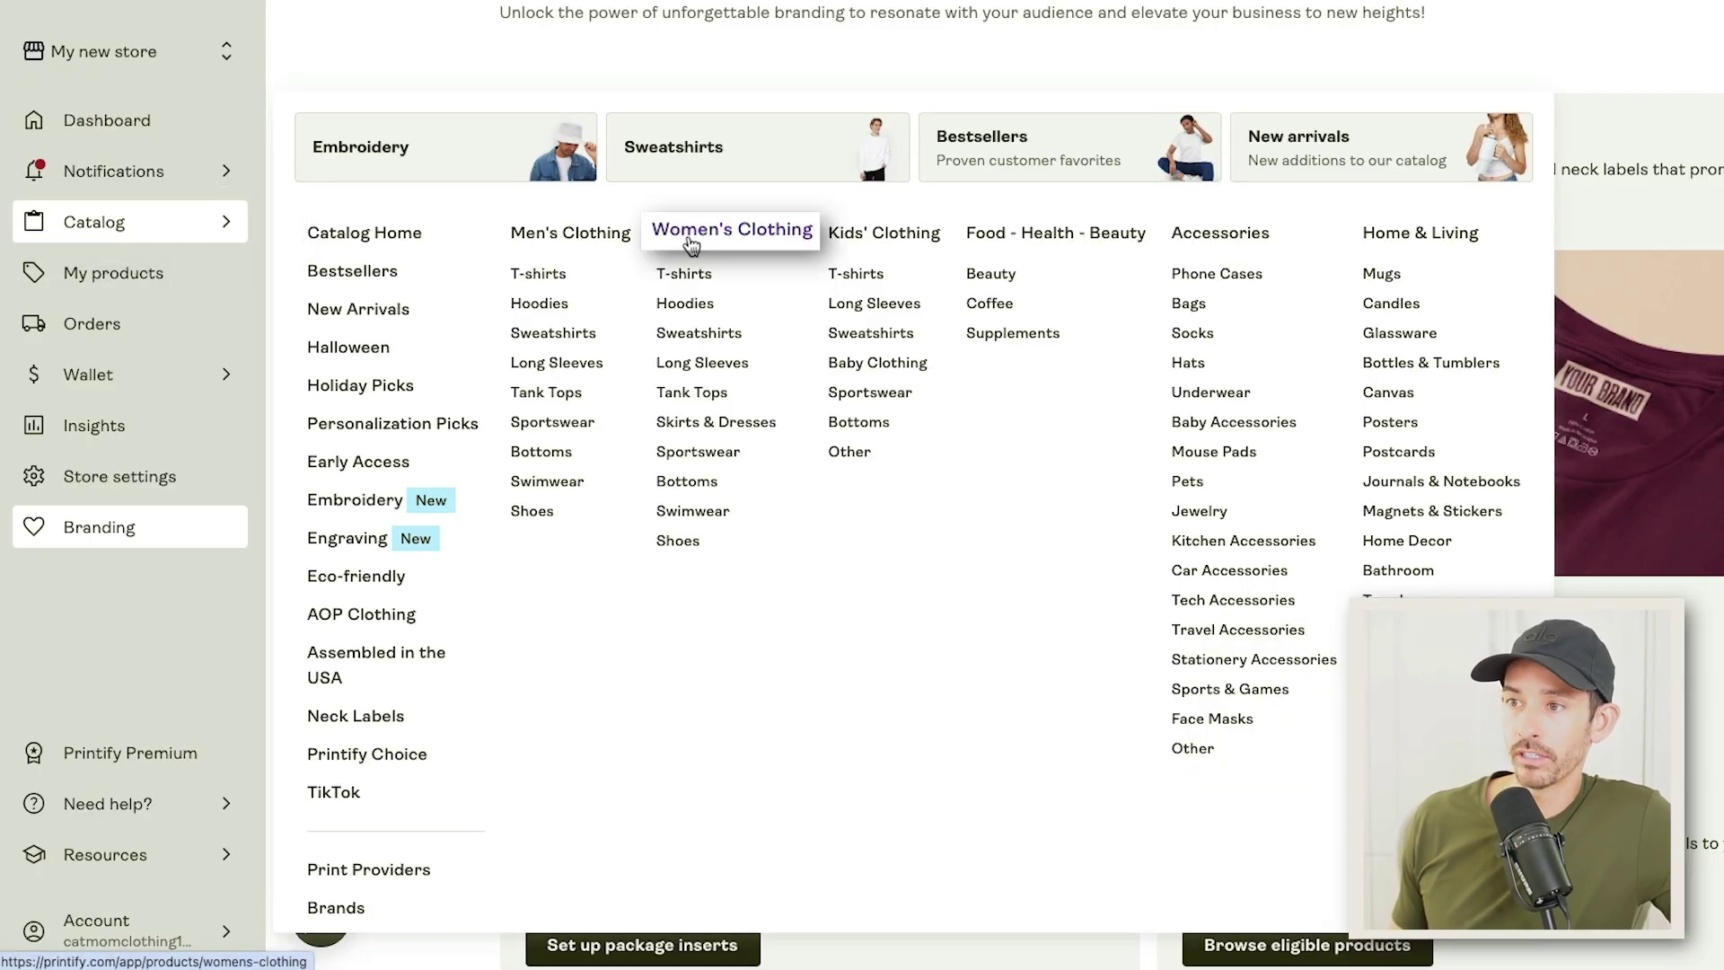
{"action": "left_click", "coordinate": [691, 275]}
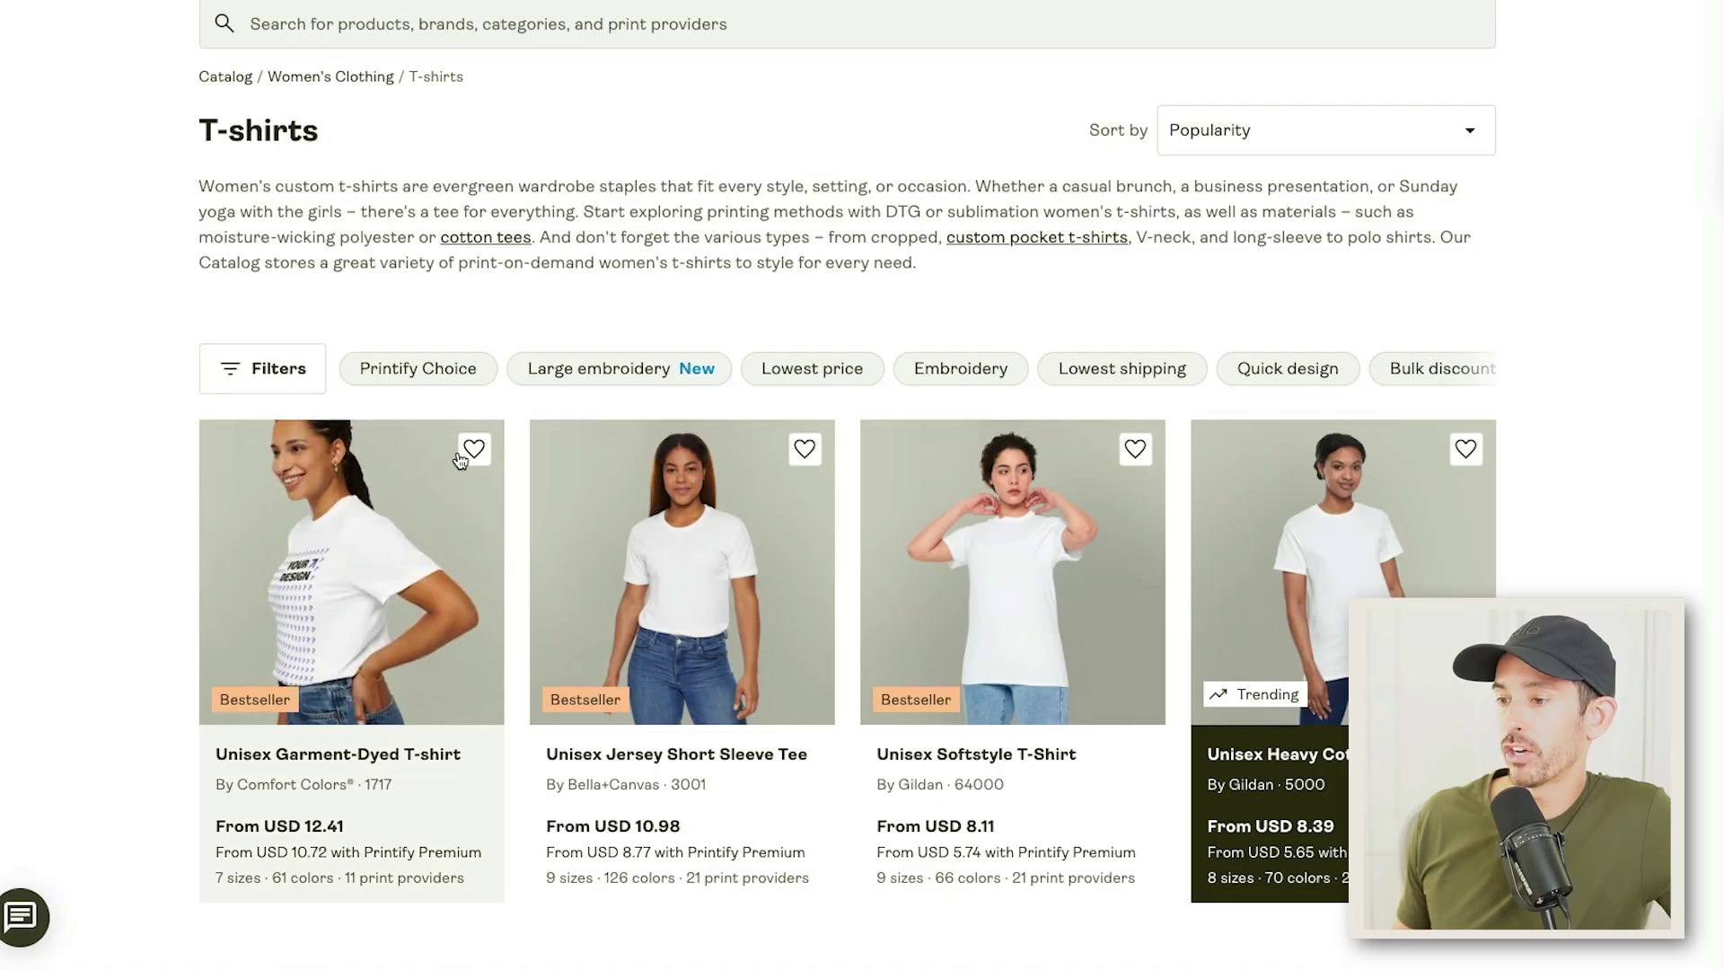
{"action": "mouse_move", "coordinate": [558, 589]}
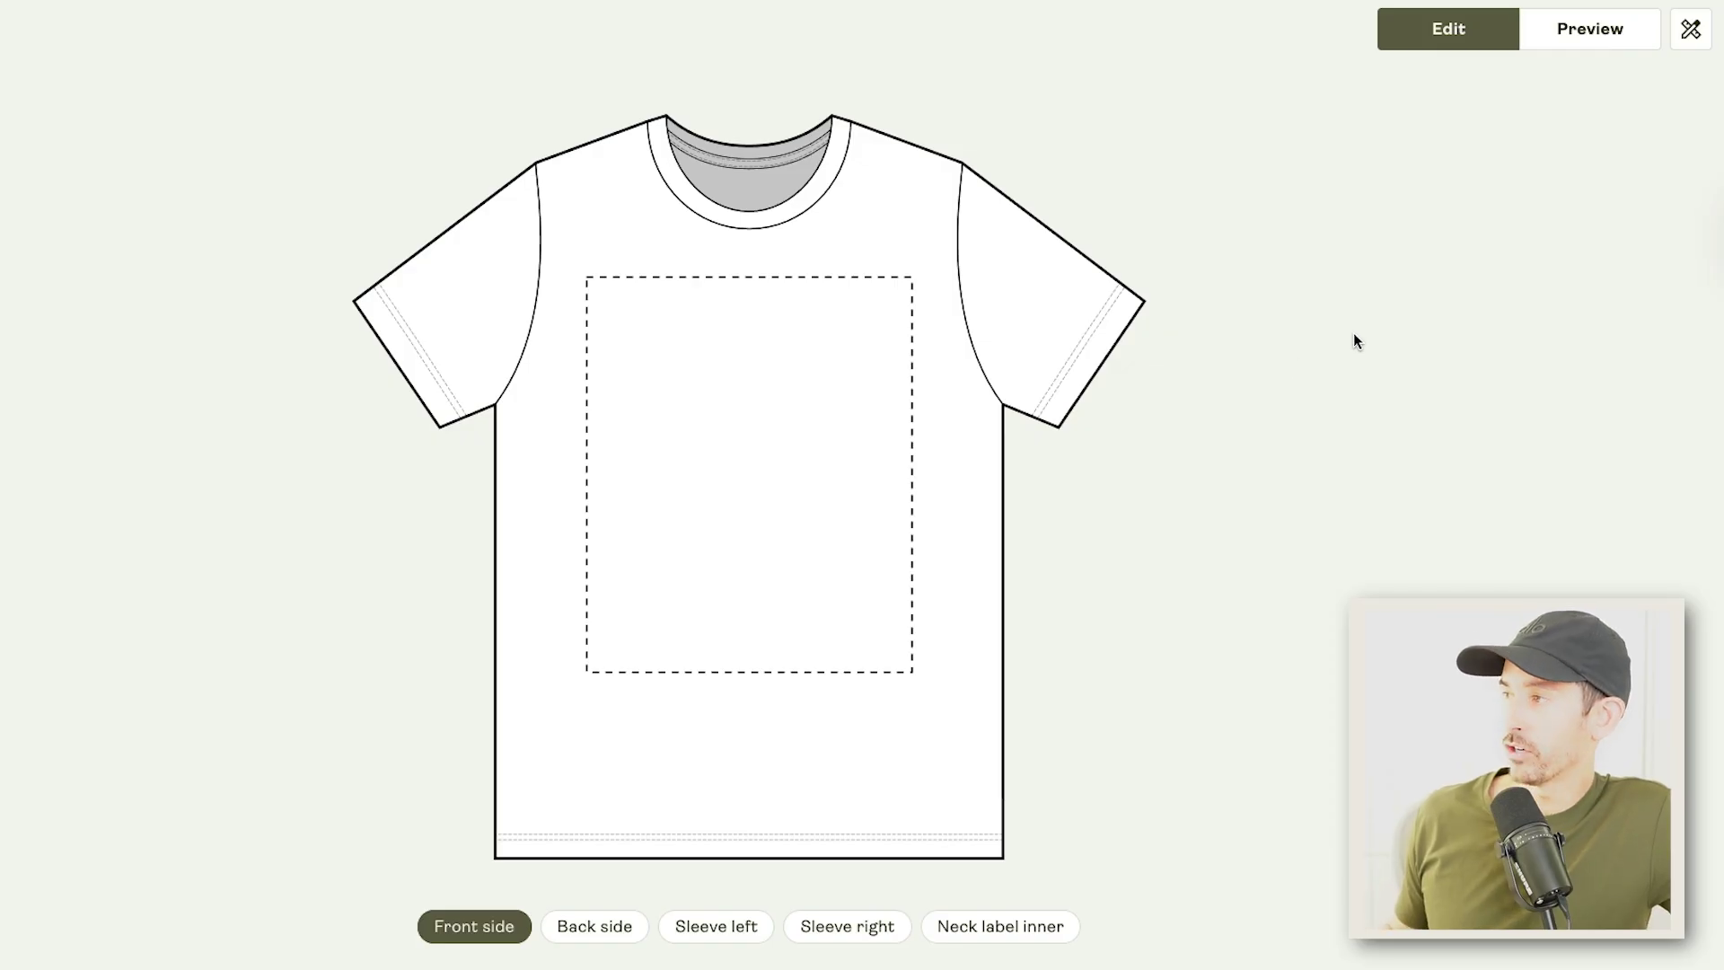
{"action": "left_click", "coordinate": [1682, 37]}
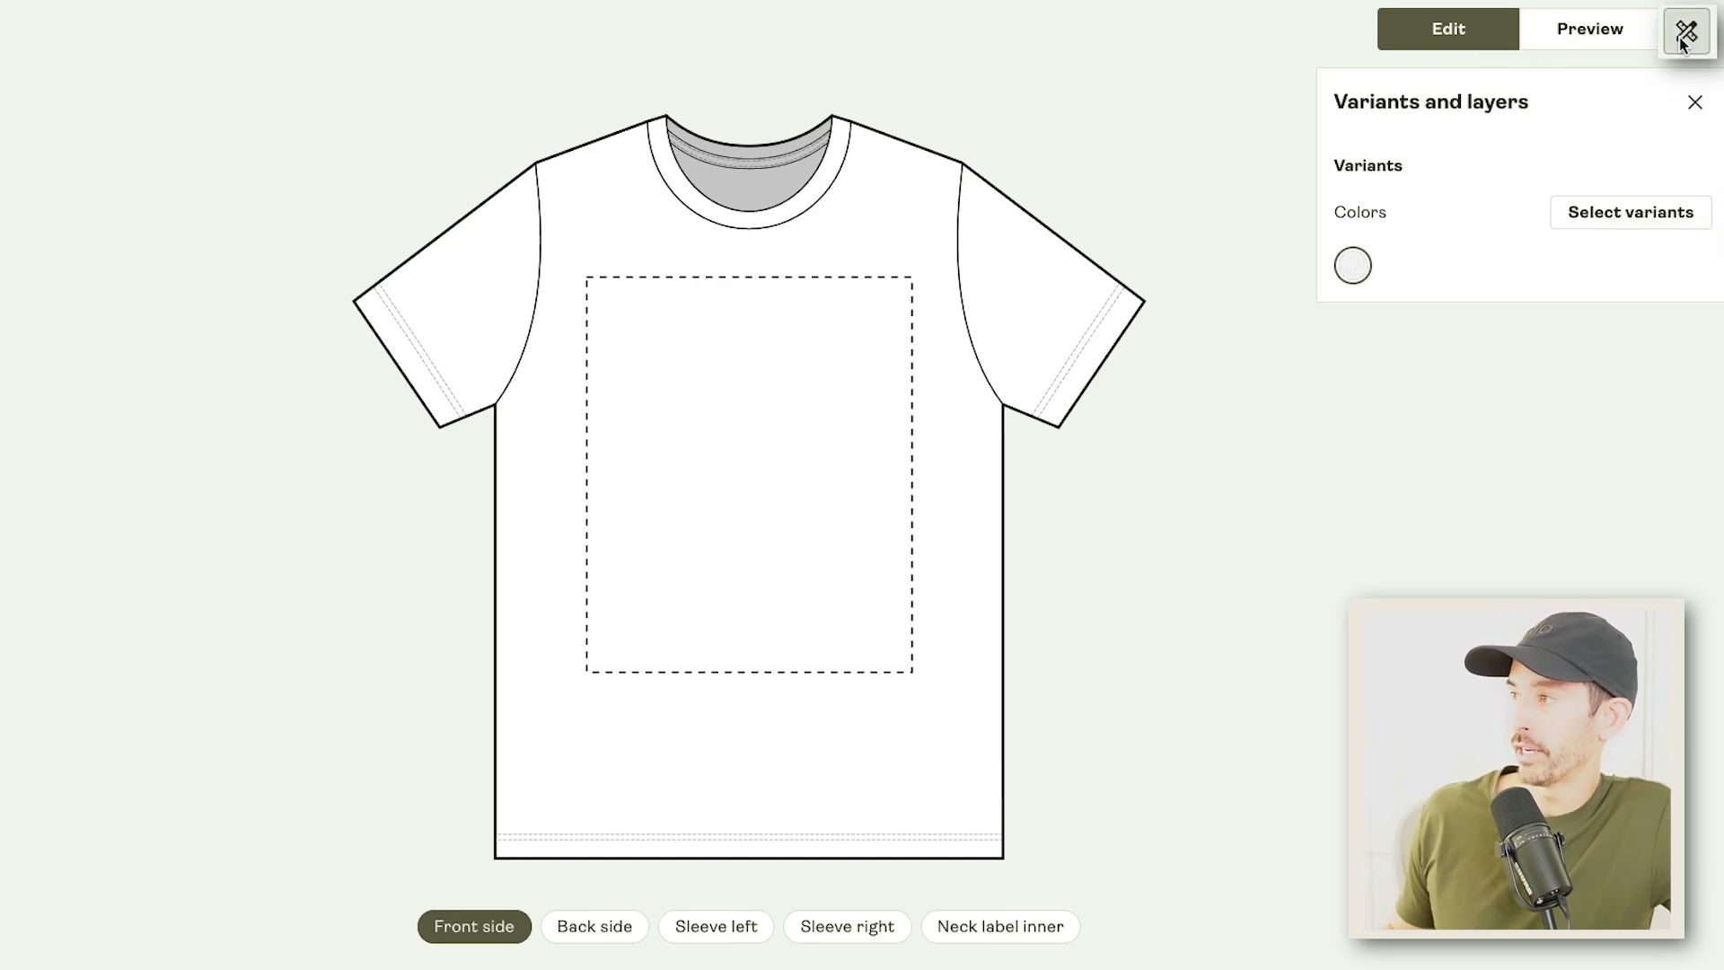
{"action": "left_click", "coordinate": [1617, 209]}
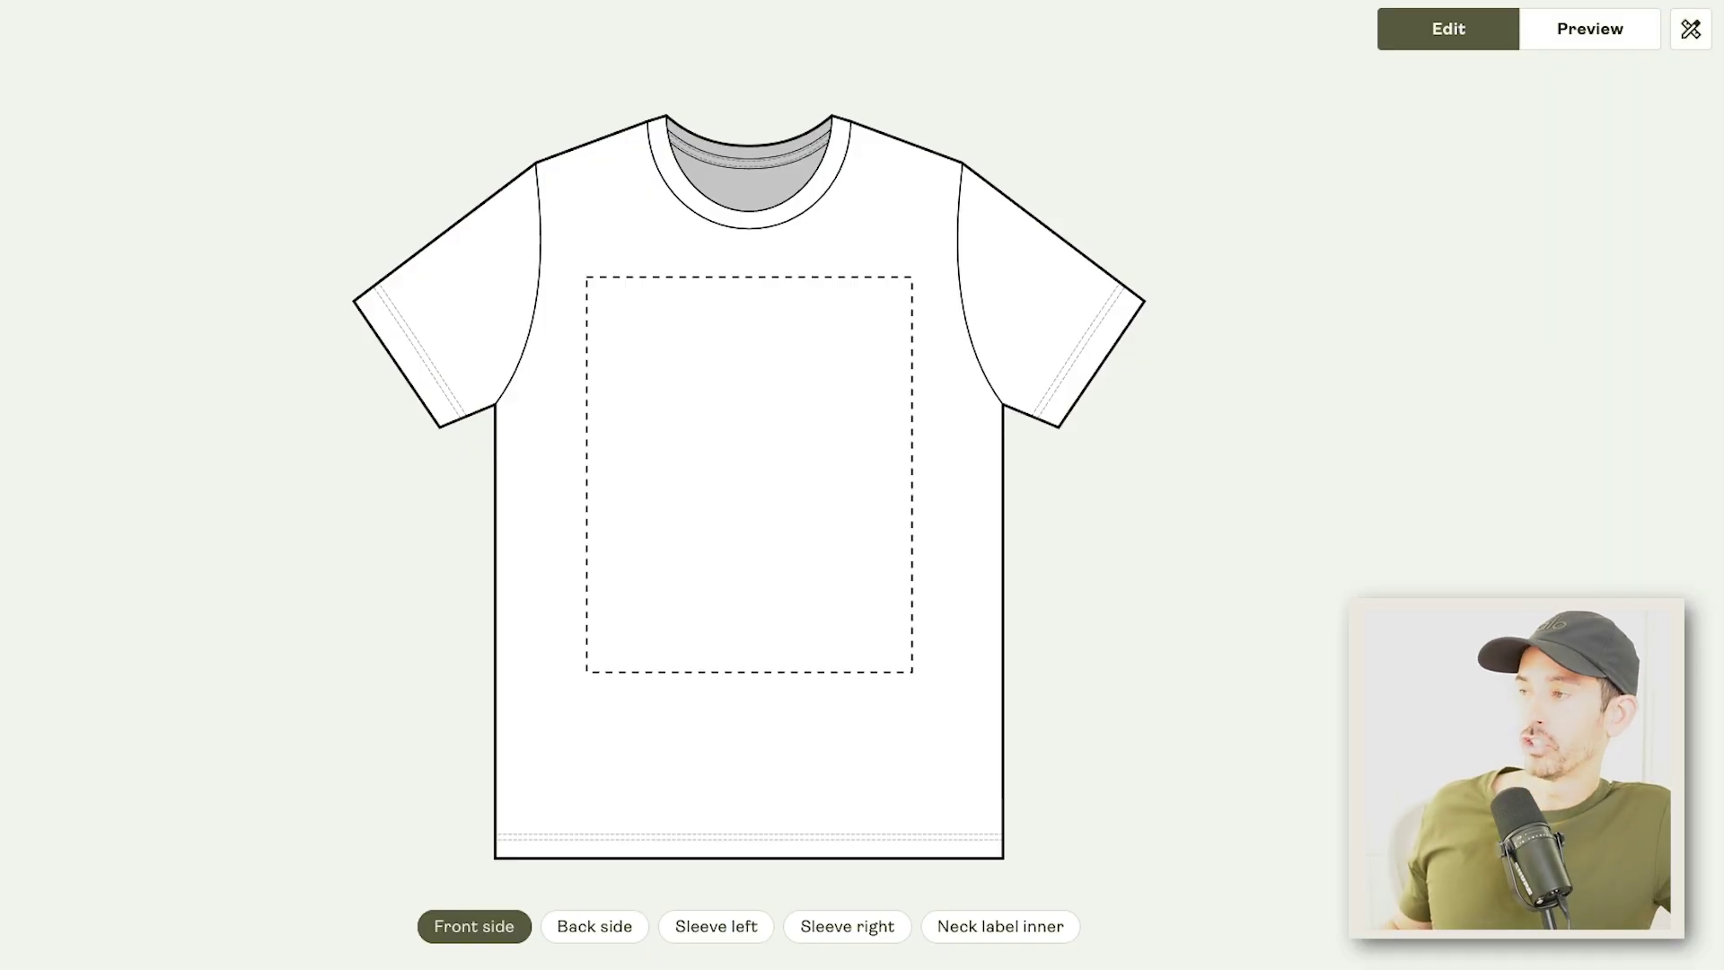
- Place Tennis Club.png on the front, shrink it to about 11 × 12 inches, centre it, and preview
{"action": "left_click_drag", "start_coordinate": [1717, 593], "coordinate": [804, 489]}
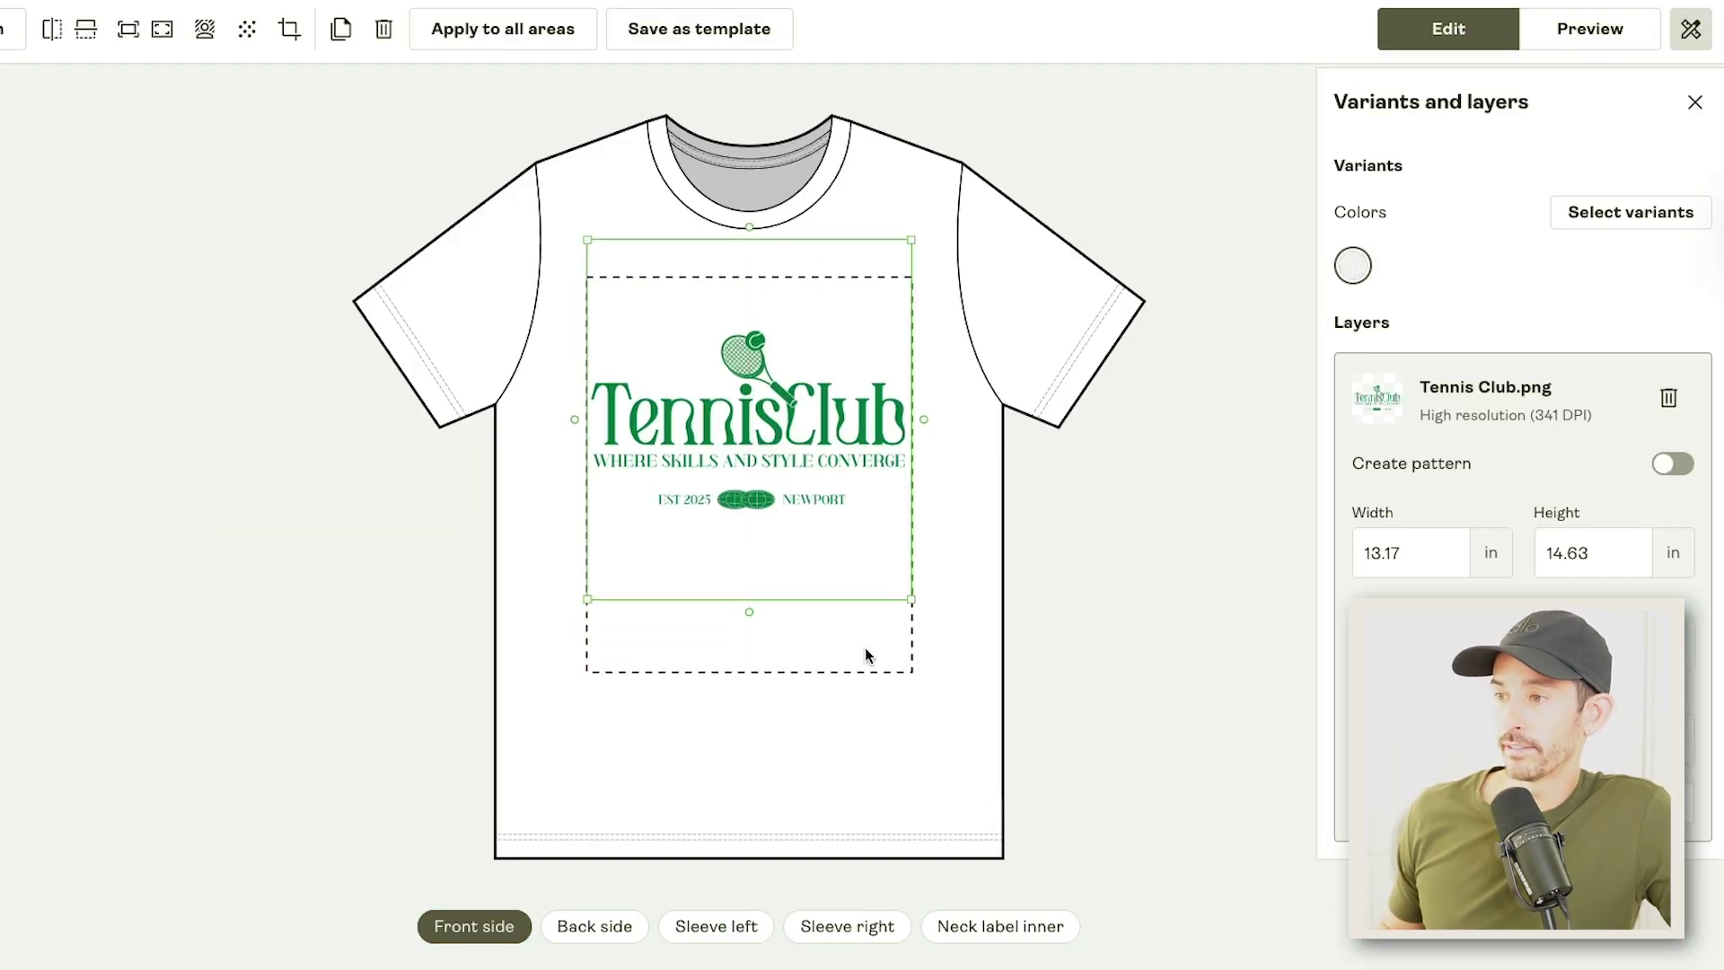
{"action": "left_click_drag", "start_coordinate": [910, 596], "coordinate": [862, 544]}
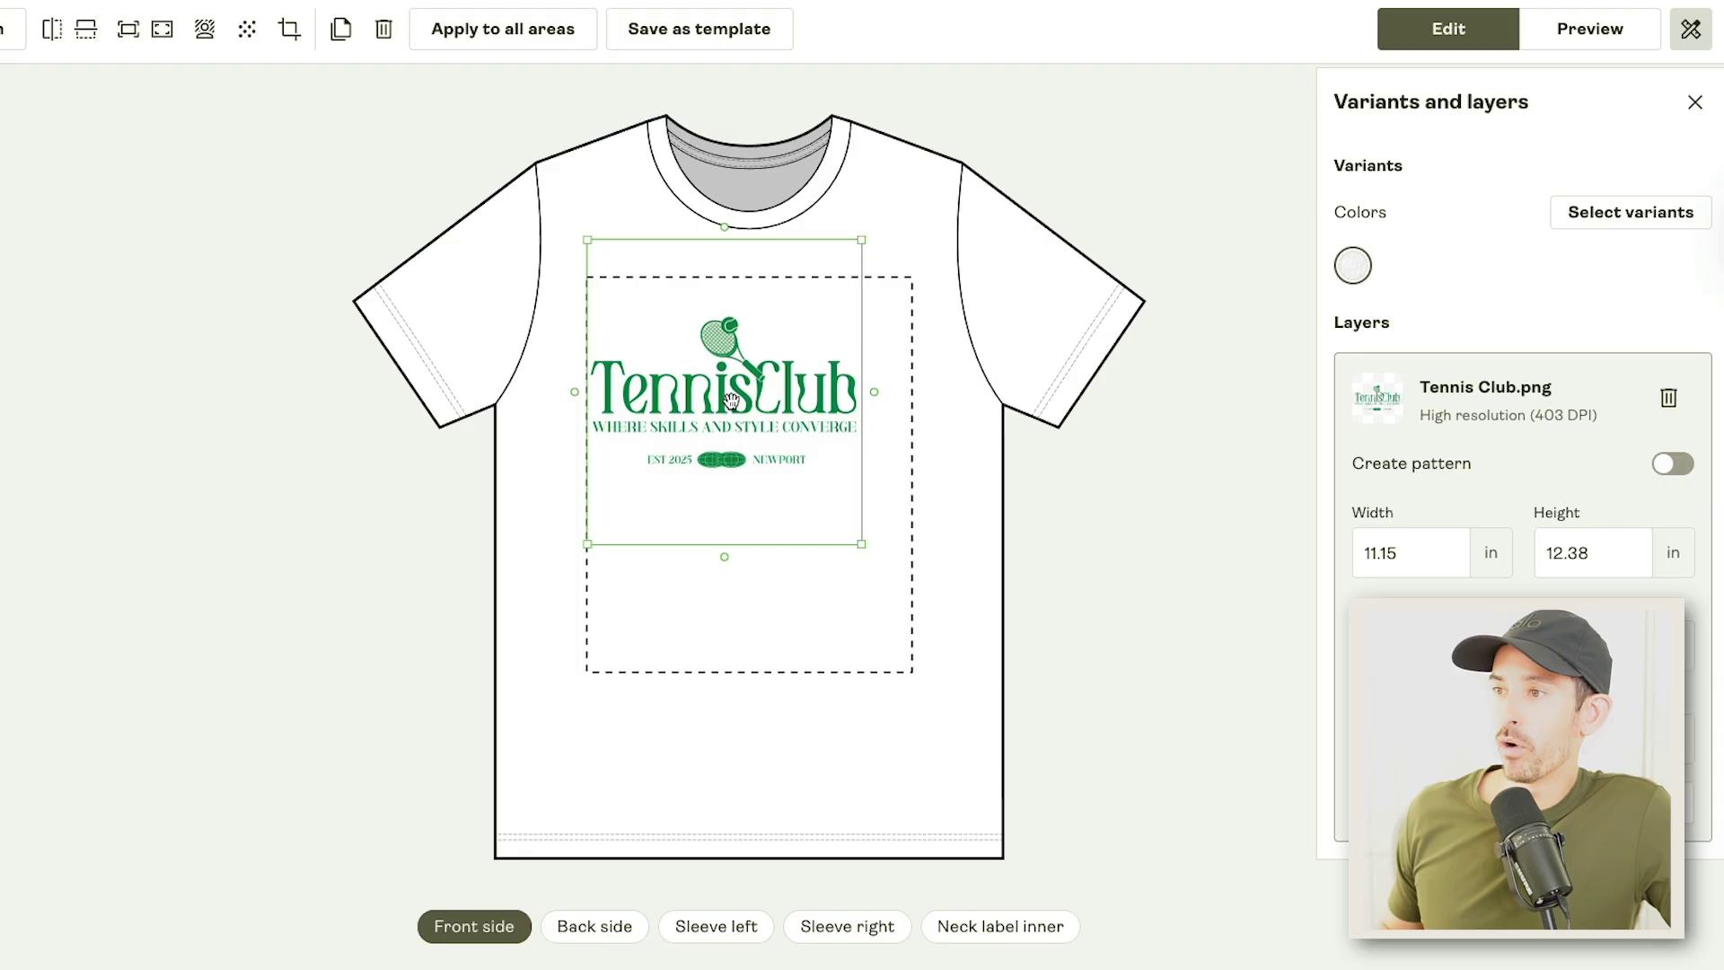
{"action": "left_click_drag", "start_coordinate": [731, 401], "coordinate": [755, 393]}
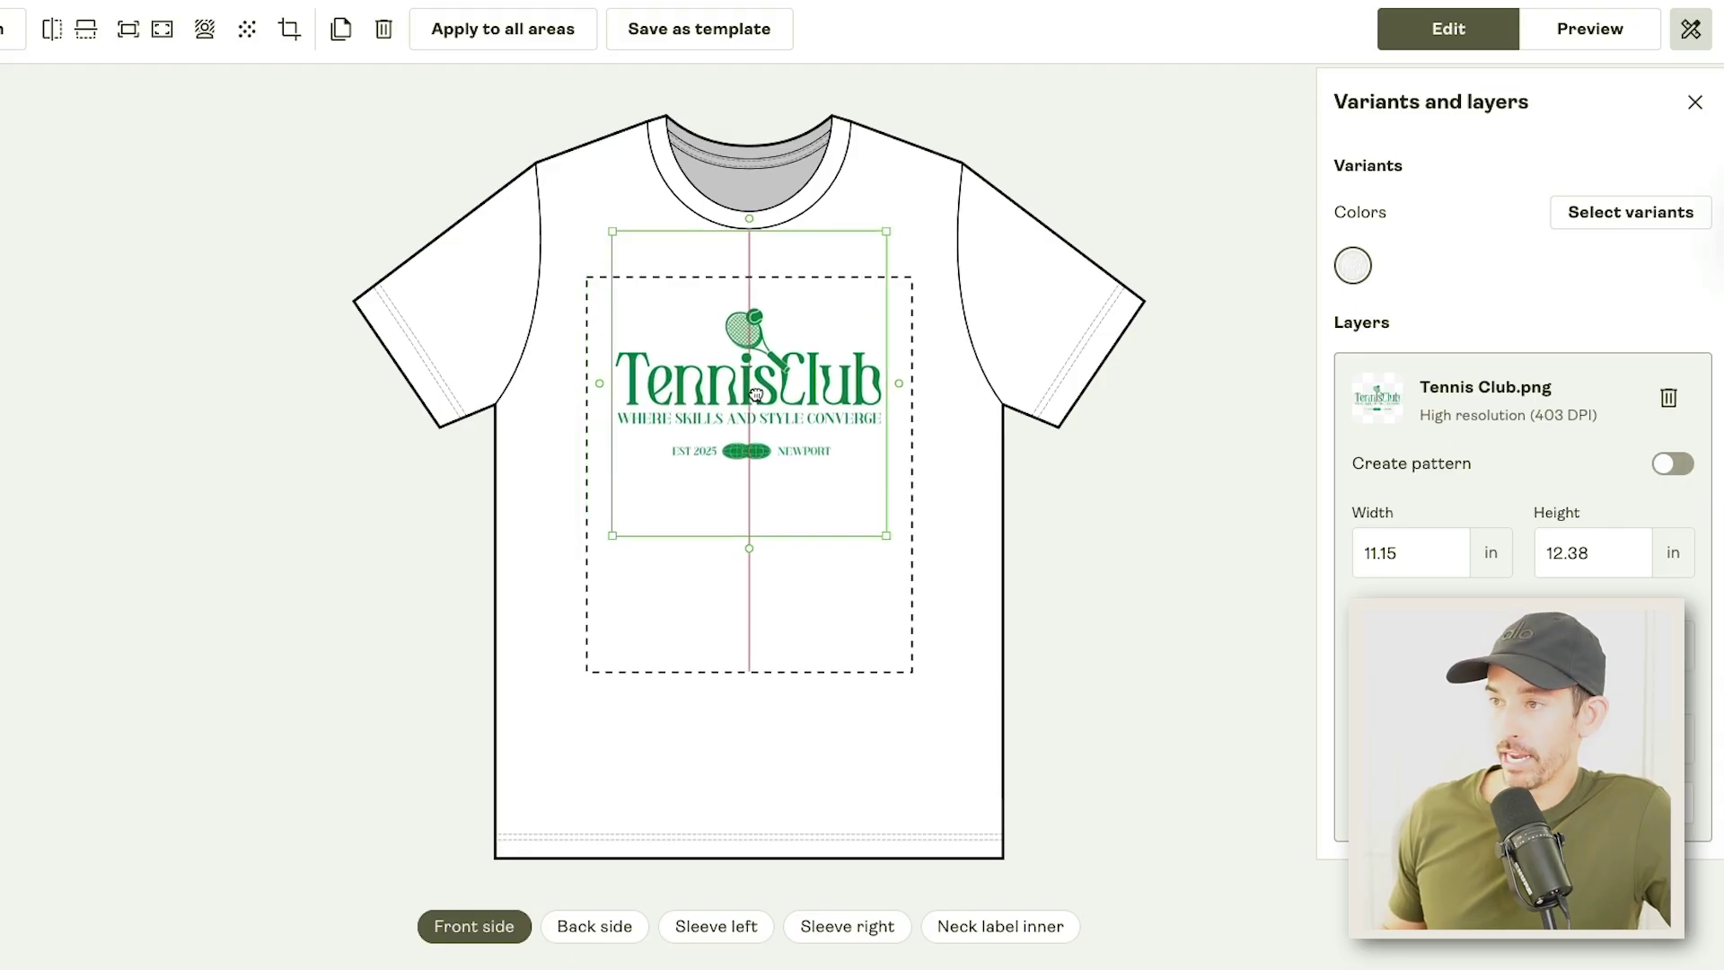
{"action": "left_click", "coordinate": [1558, 40]}
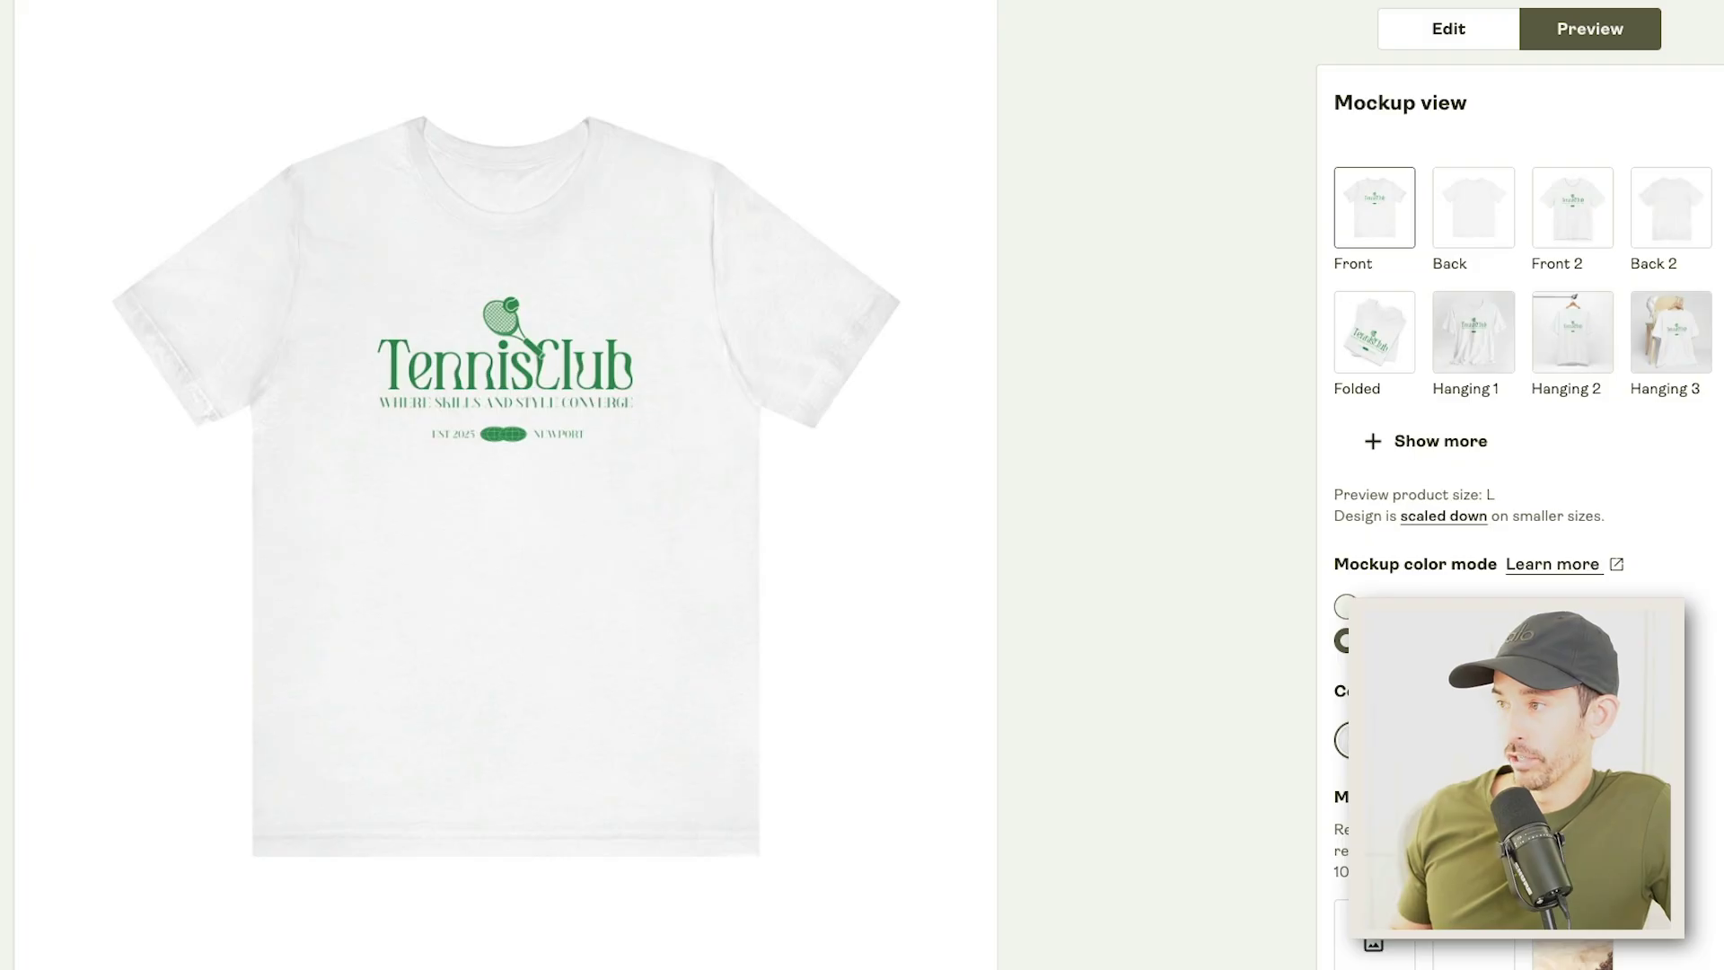
- Preview the Person 3 and Folded mockups under Show more, then save the tee product
{"action": "left_click", "coordinate": [1387, 443]}
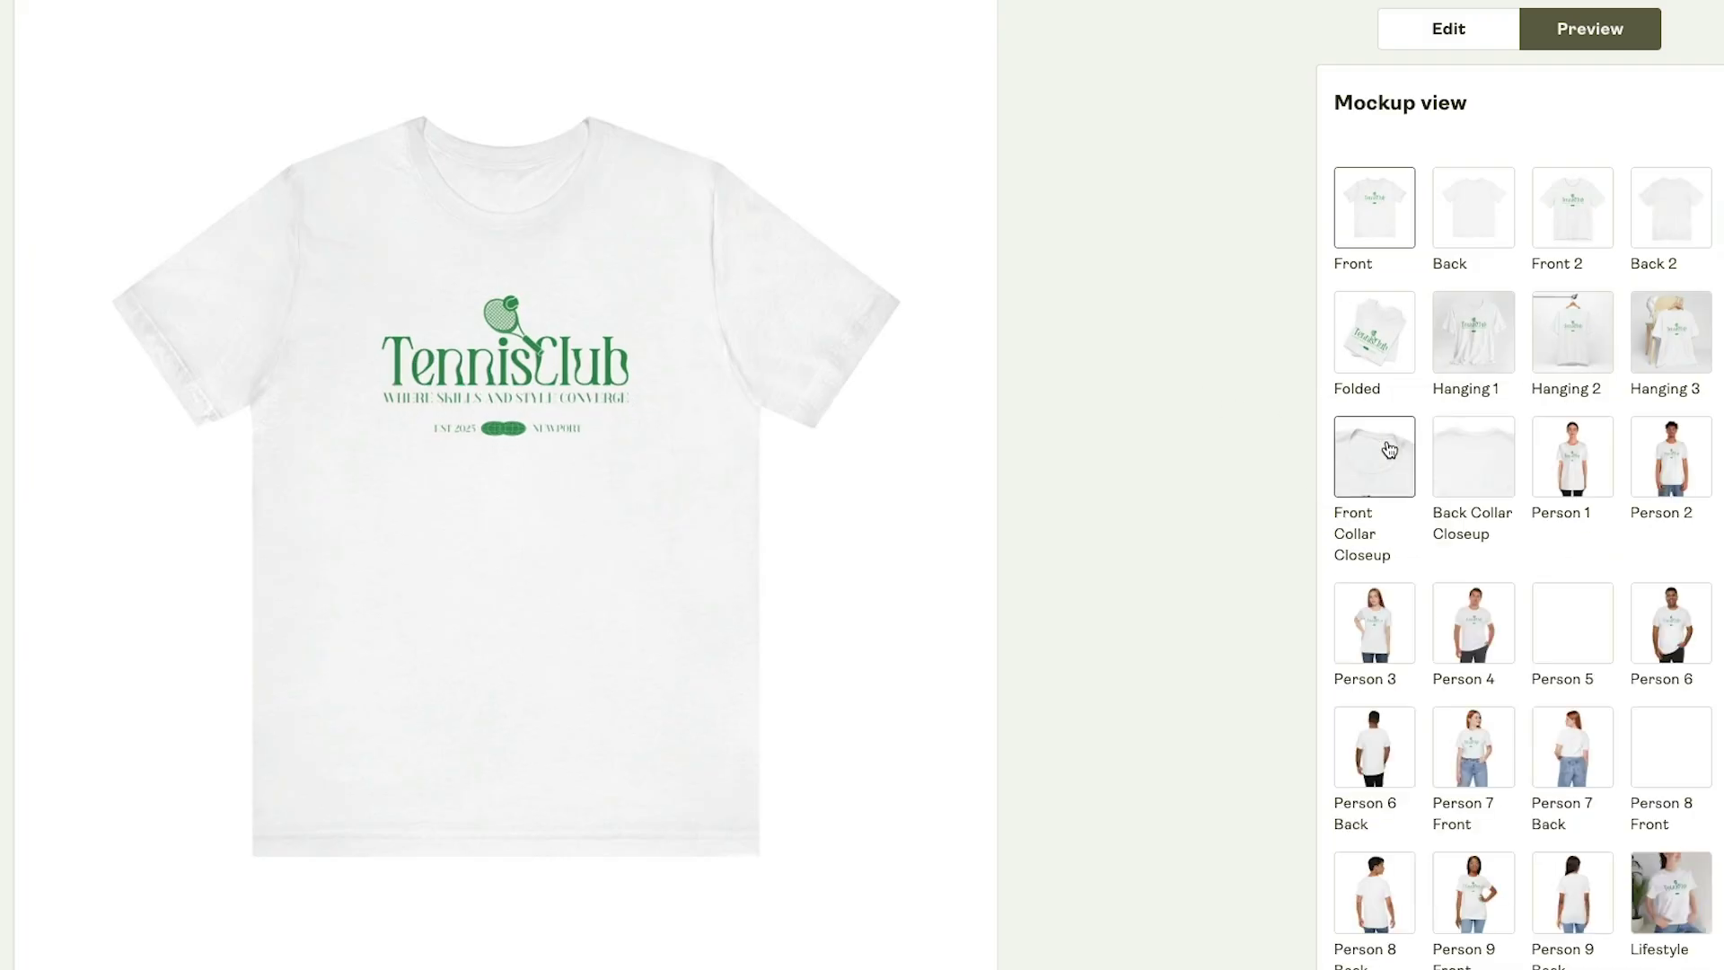
{"action": "left_click", "coordinate": [1381, 624]}
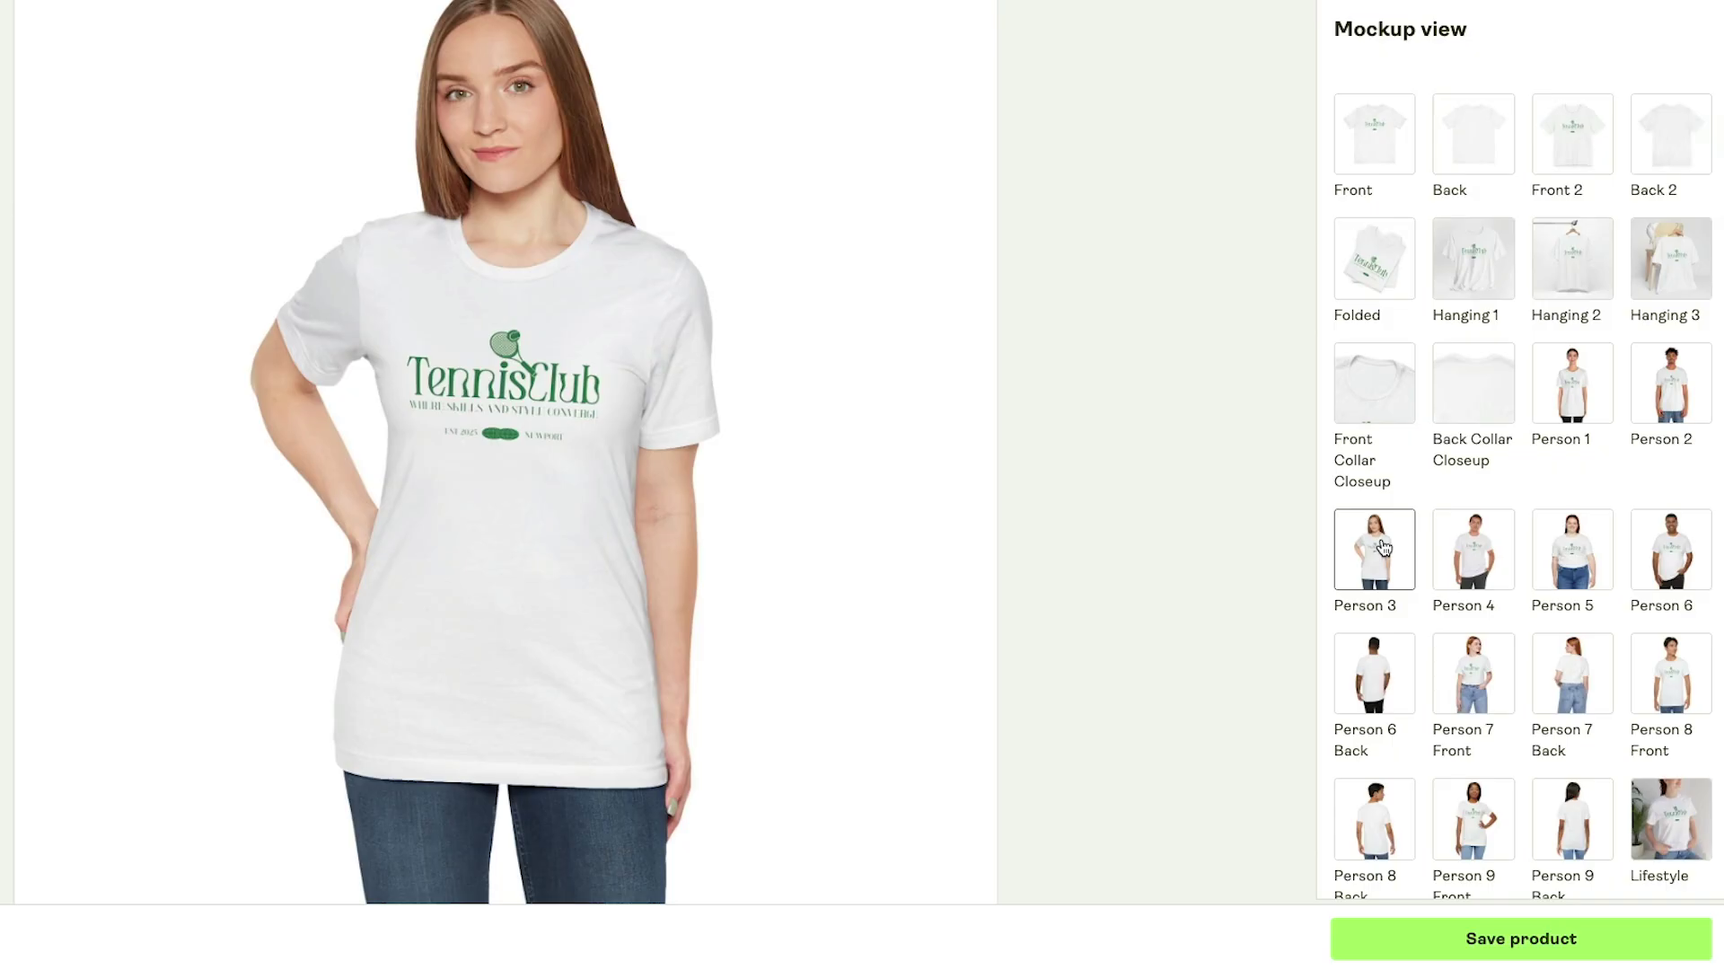
{"action": "left_click", "coordinate": [1351, 285]}
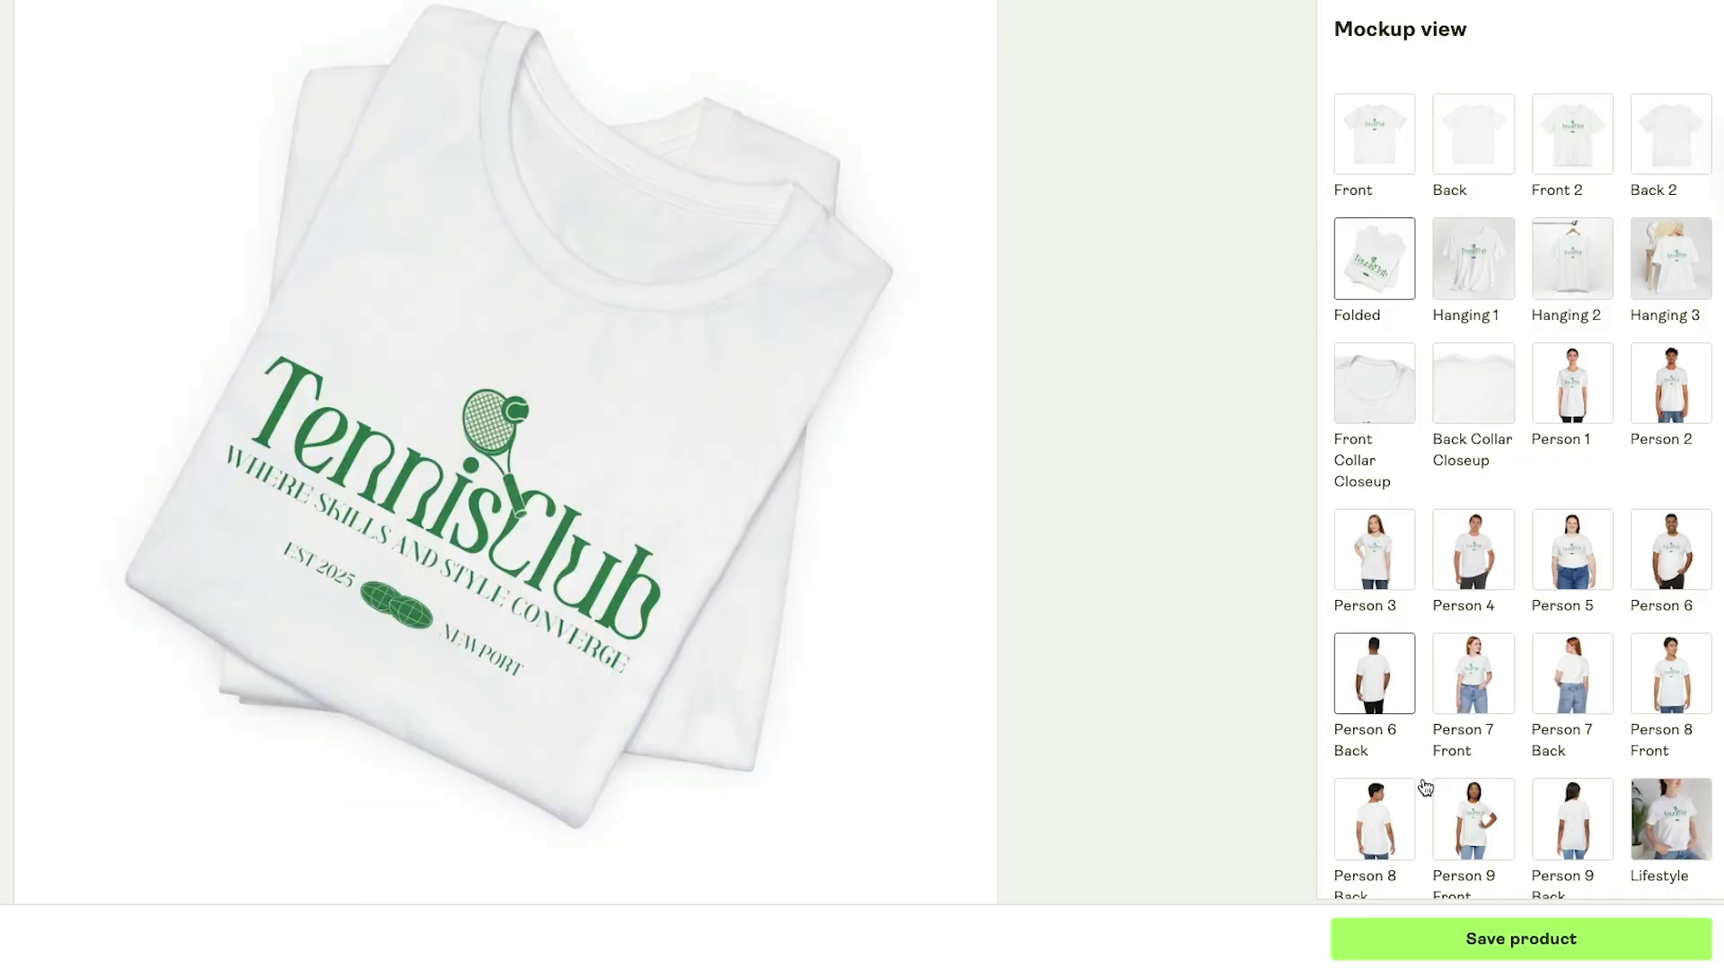
{"action": "left_click", "coordinate": [1413, 926]}
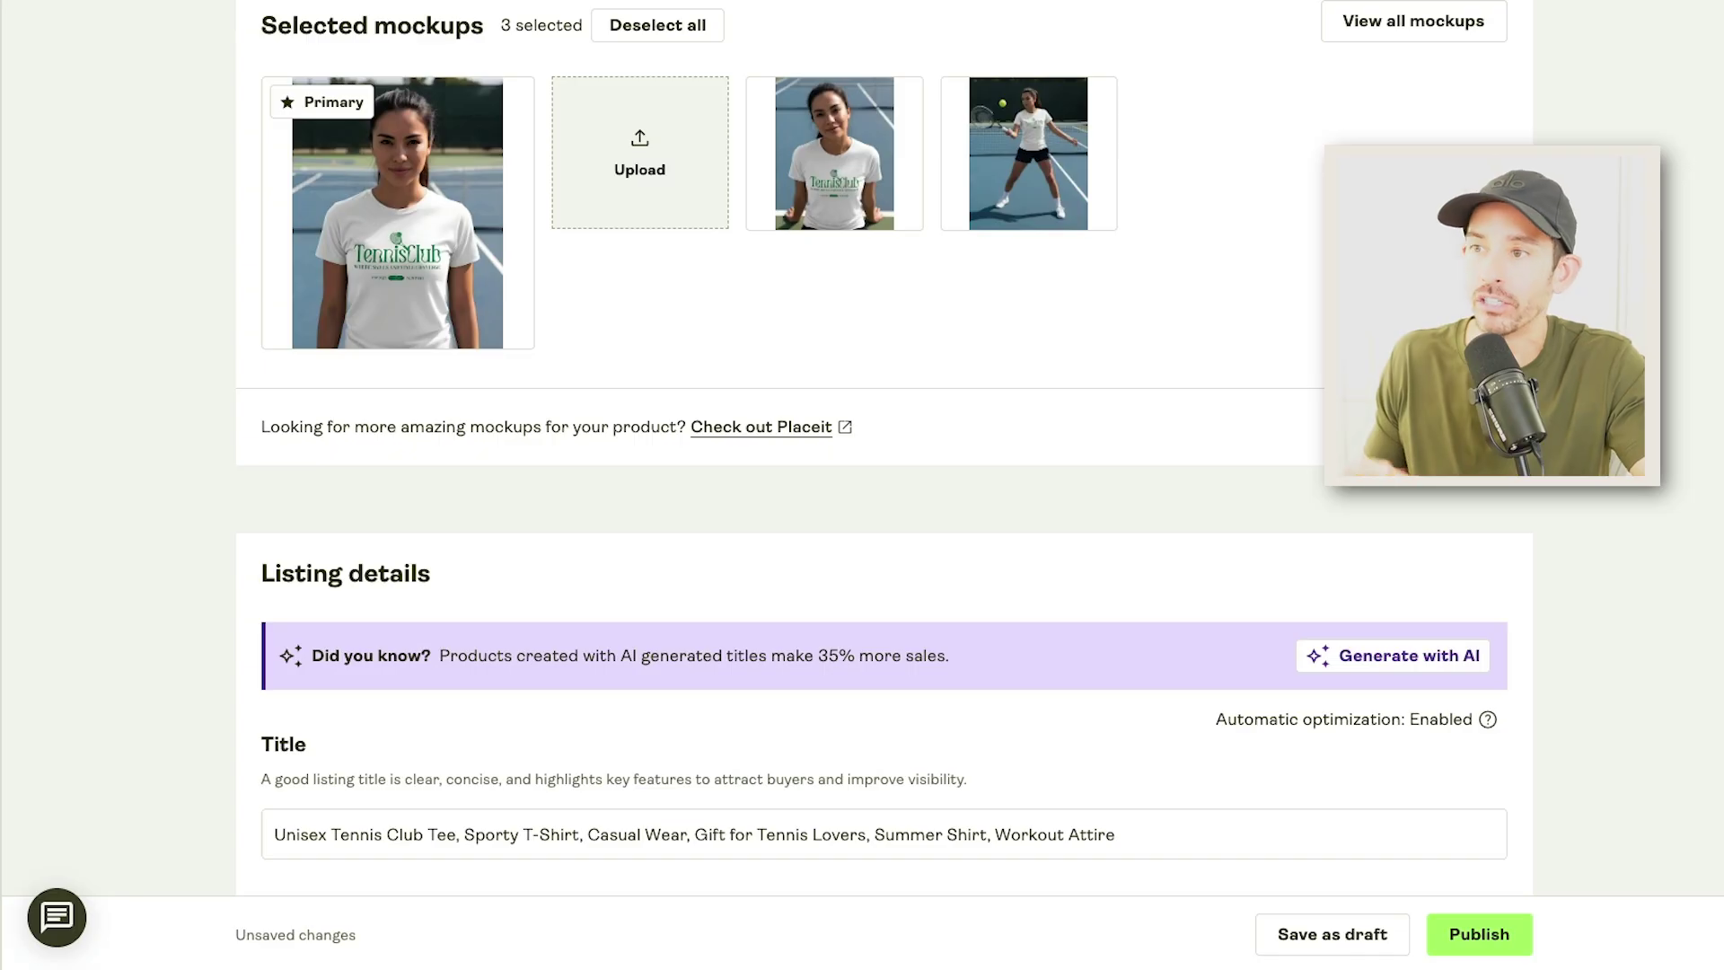
- Scroll up and down the tee listing page to review it
{"action": "scroll", "coordinate": [885, 485], "scroll_direction": "up", "scroll_amount": 2}
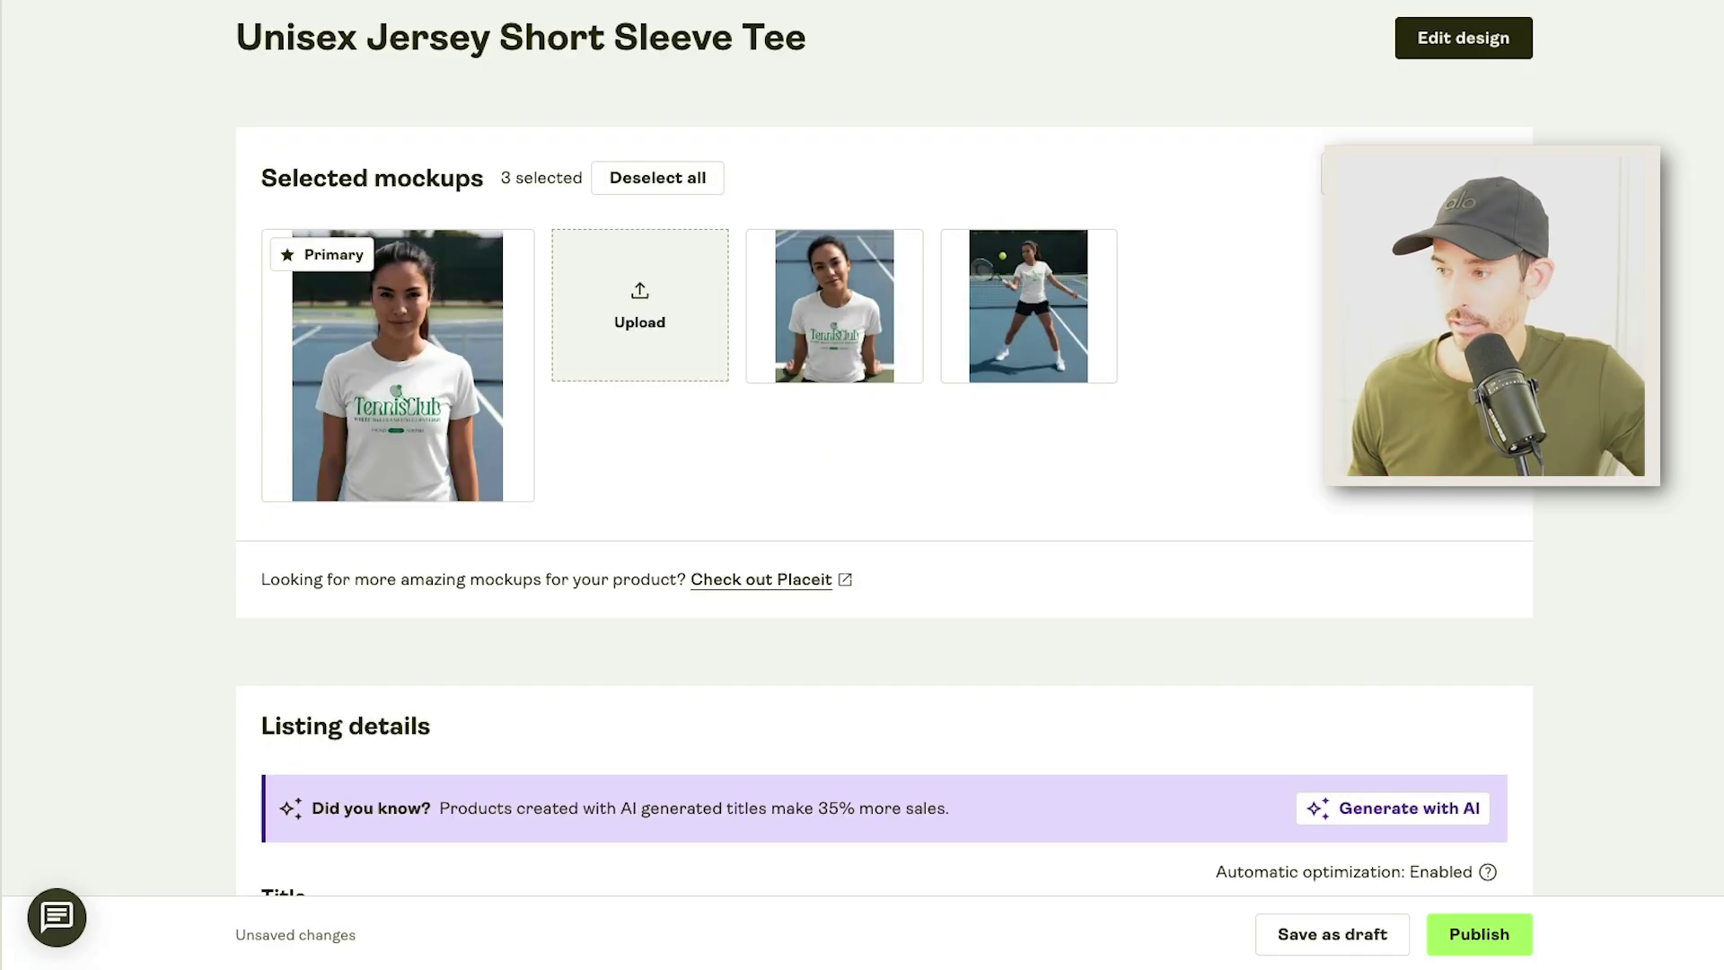
{"action": "scroll", "coordinate": [885, 484], "scroll_direction": "down", "scroll_amount": 10}
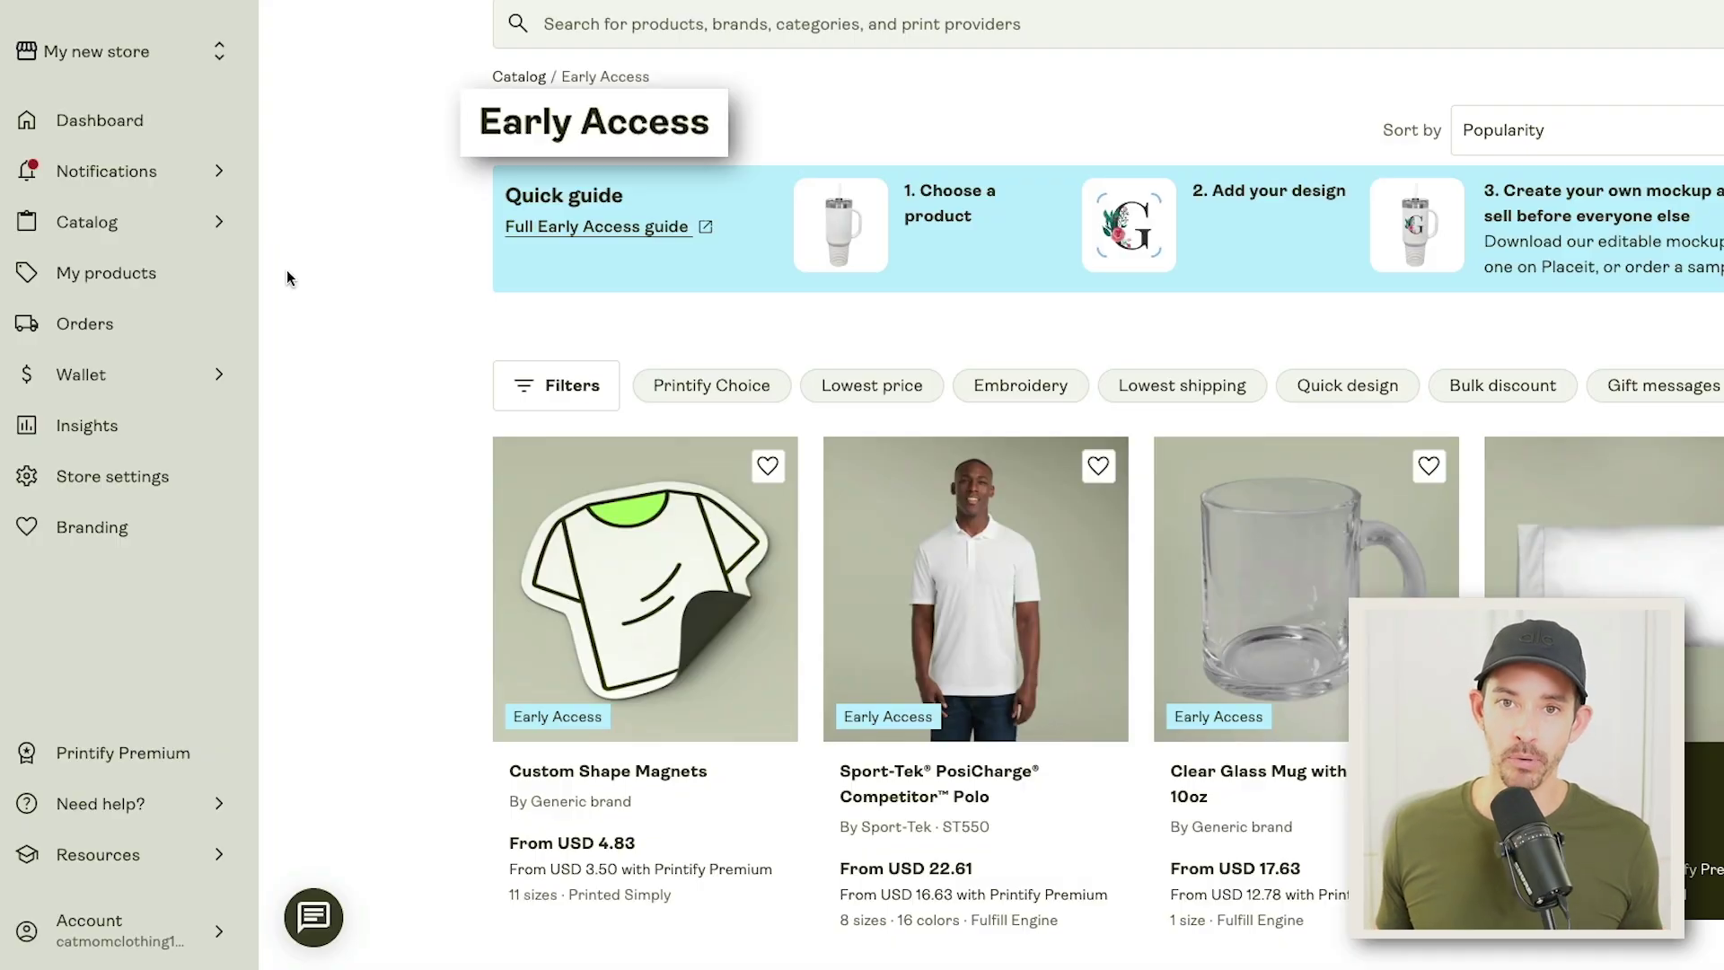
- Close the Catalog menu, scroll the Early Access grid, and open the Unisex Jersey Muscle Tank (Bella+Canvas 3483)
{"action": "mouse_move", "coordinate": [193, 239]}
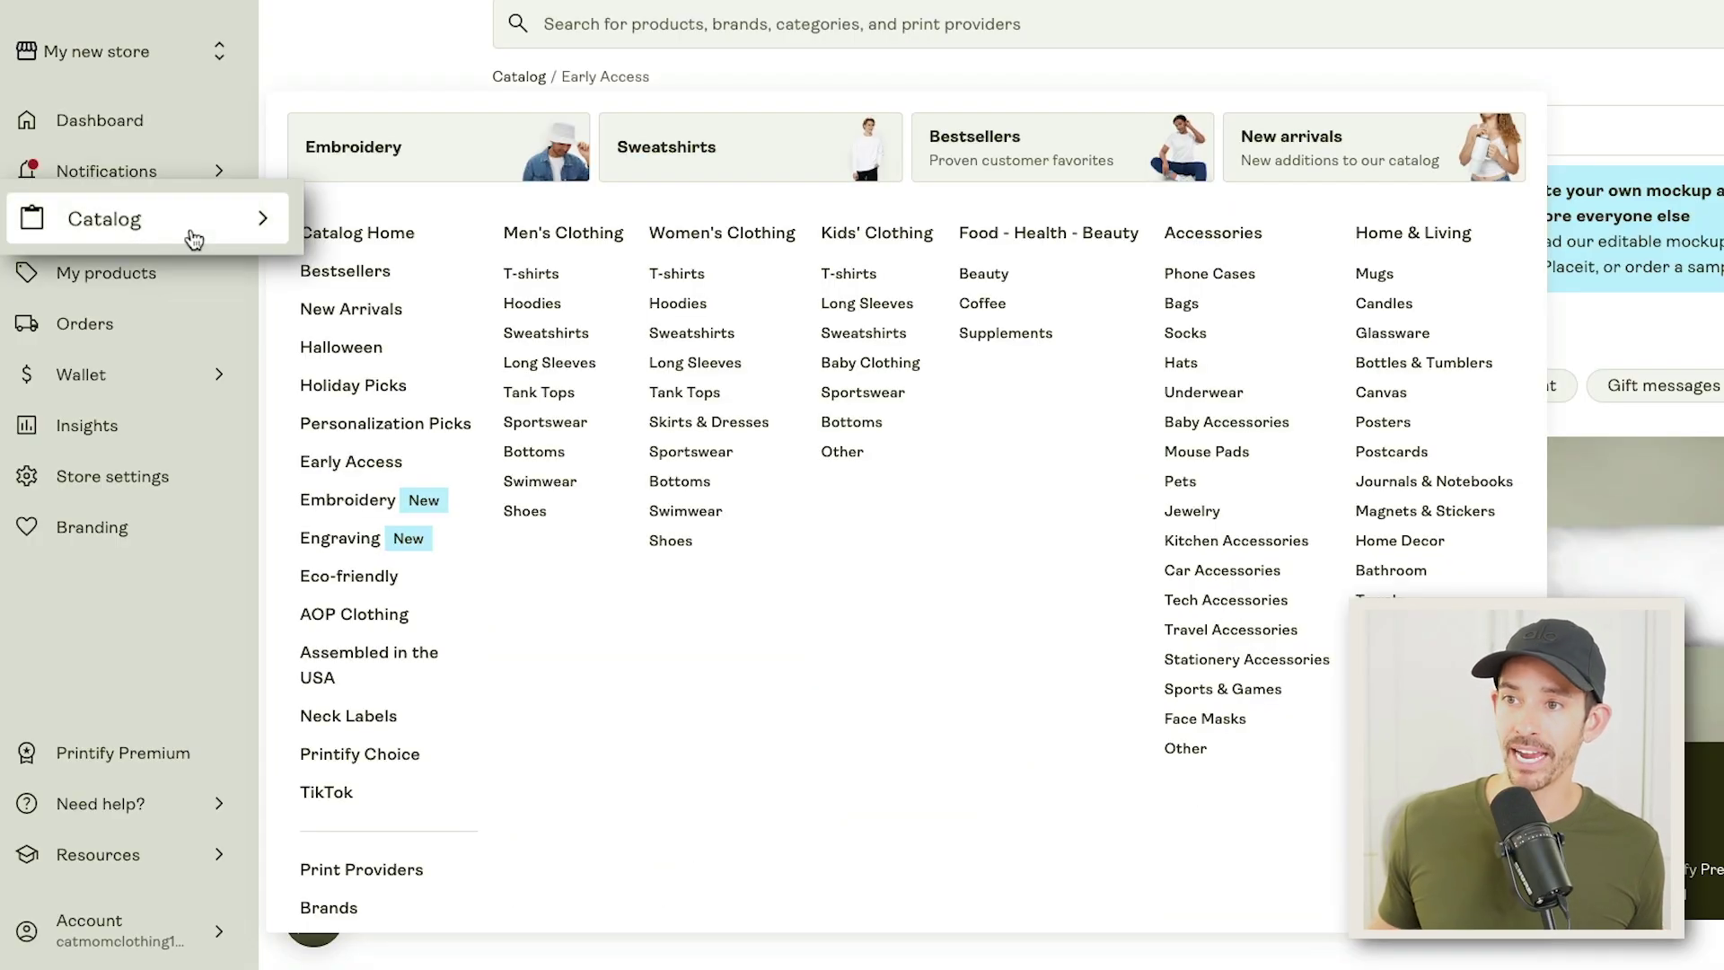
{"action": "left_click", "coordinate": [340, 478]}
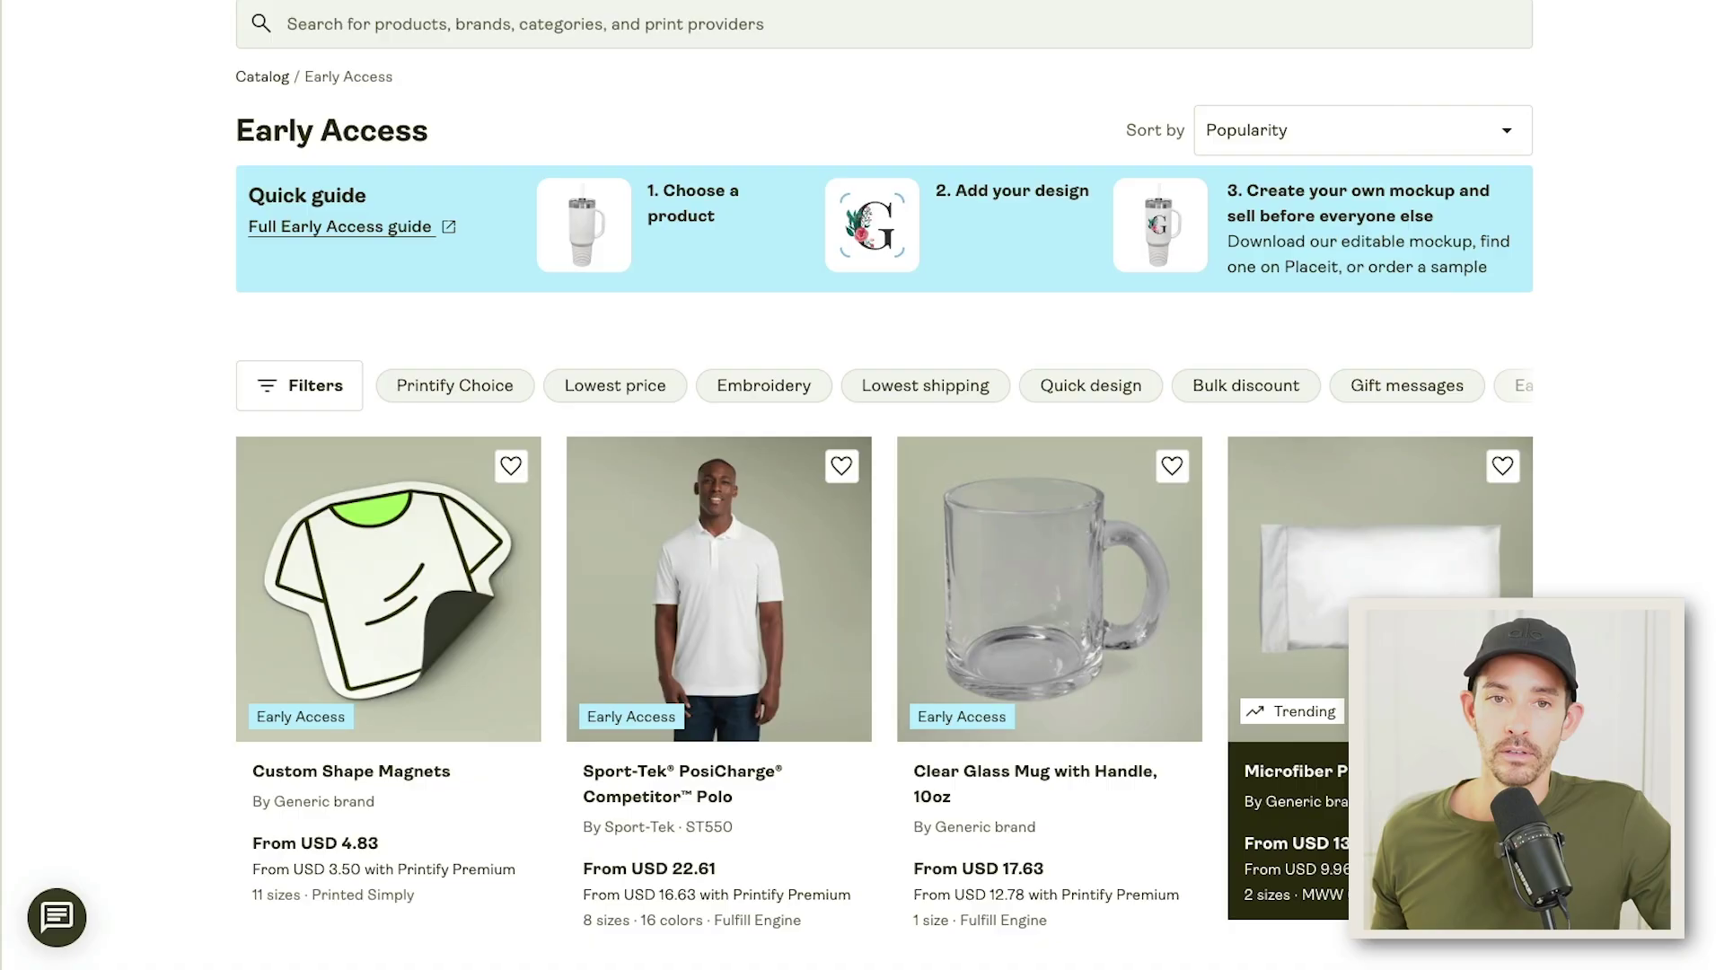
{"action": "scroll", "coordinate": [885, 485], "scroll_direction": "down", "scroll_amount": 5}
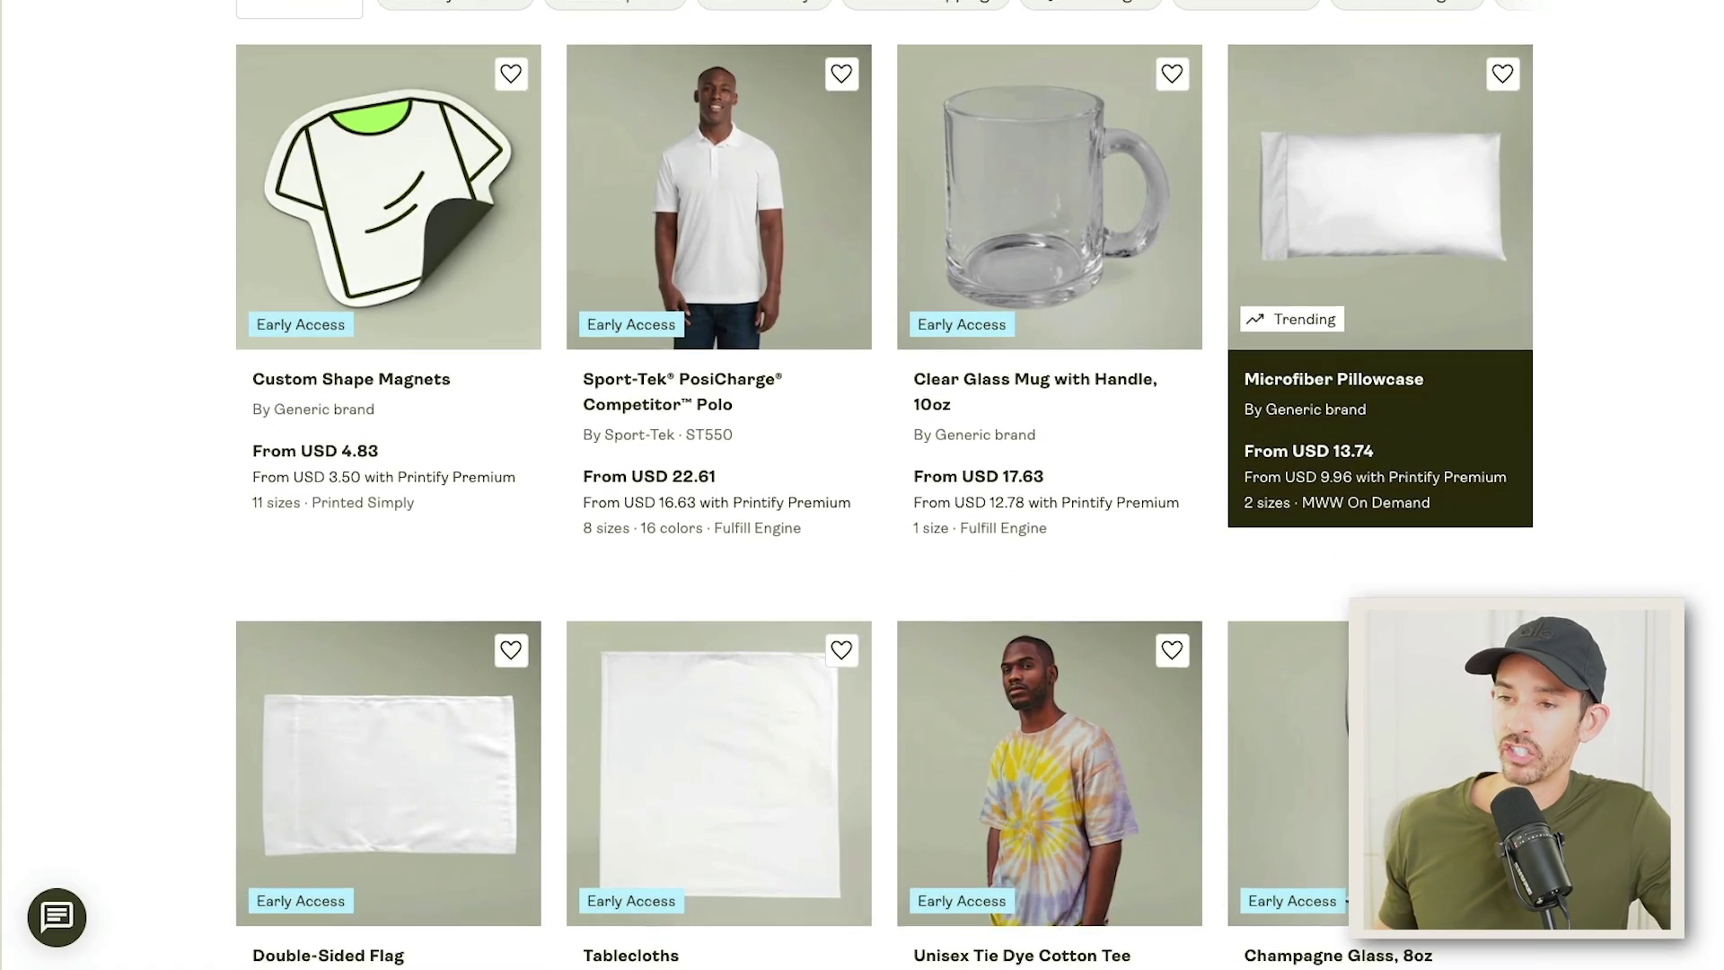
{"action": "scroll", "coordinate": [885, 485], "scroll_direction": "down", "scroll_amount": 8}
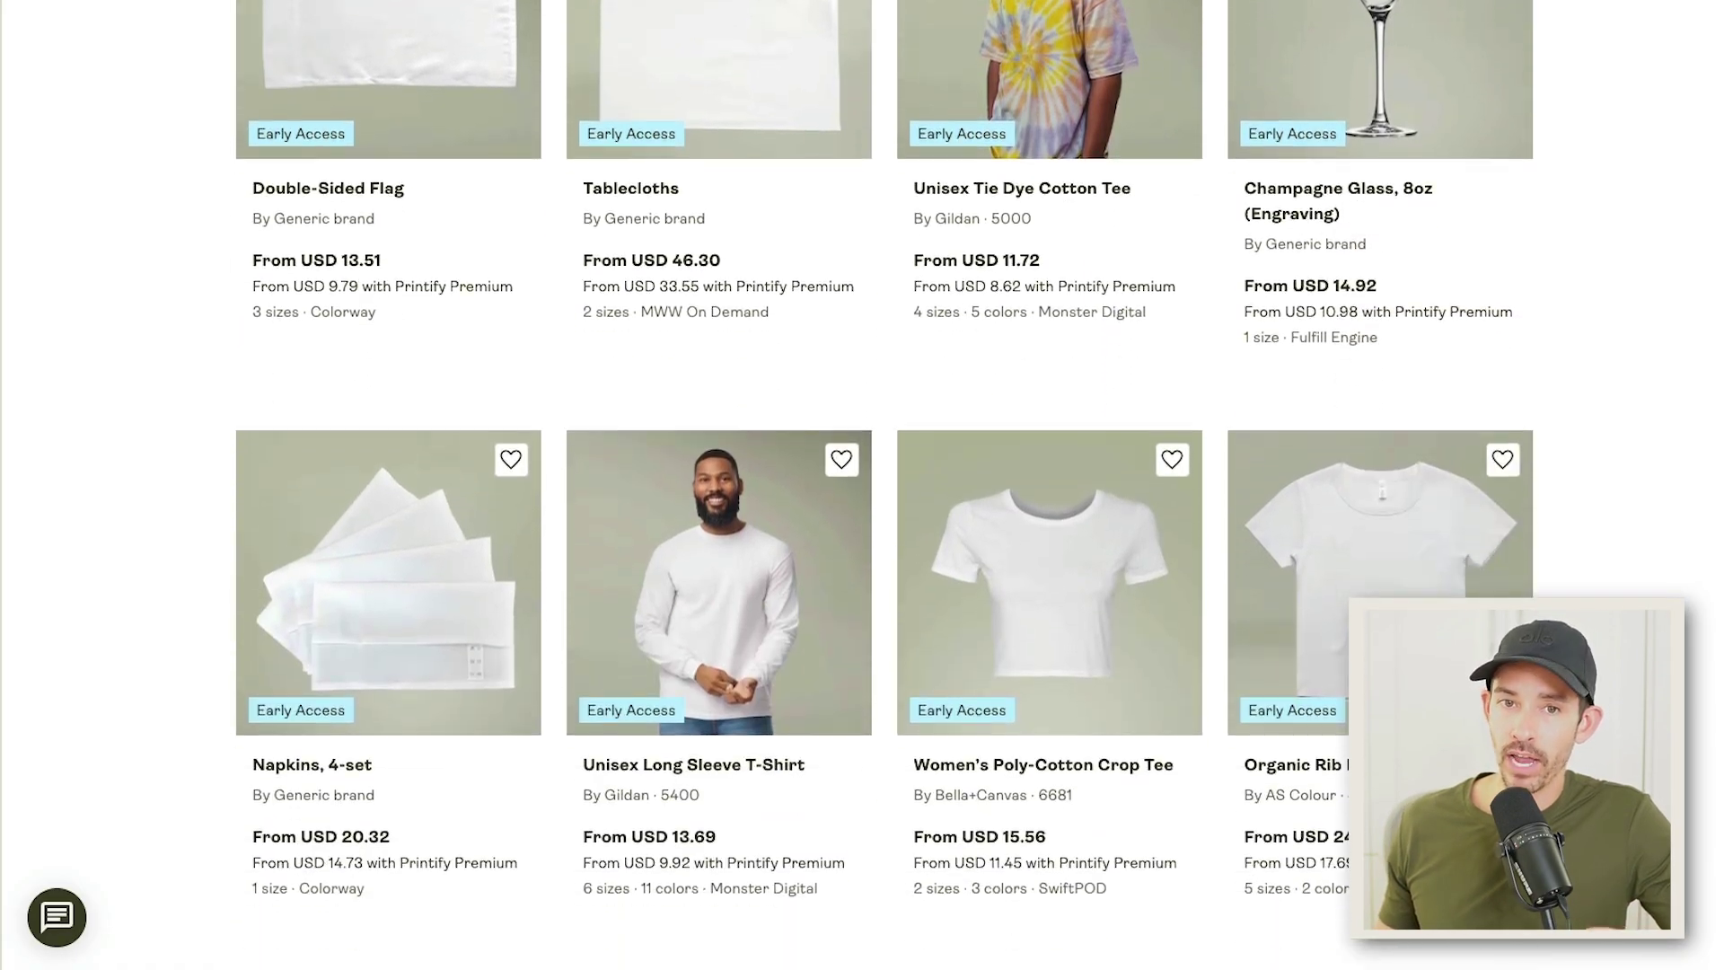
{"action": "scroll", "coordinate": [884, 484], "scroll_direction": "down", "scroll_amount": 5}
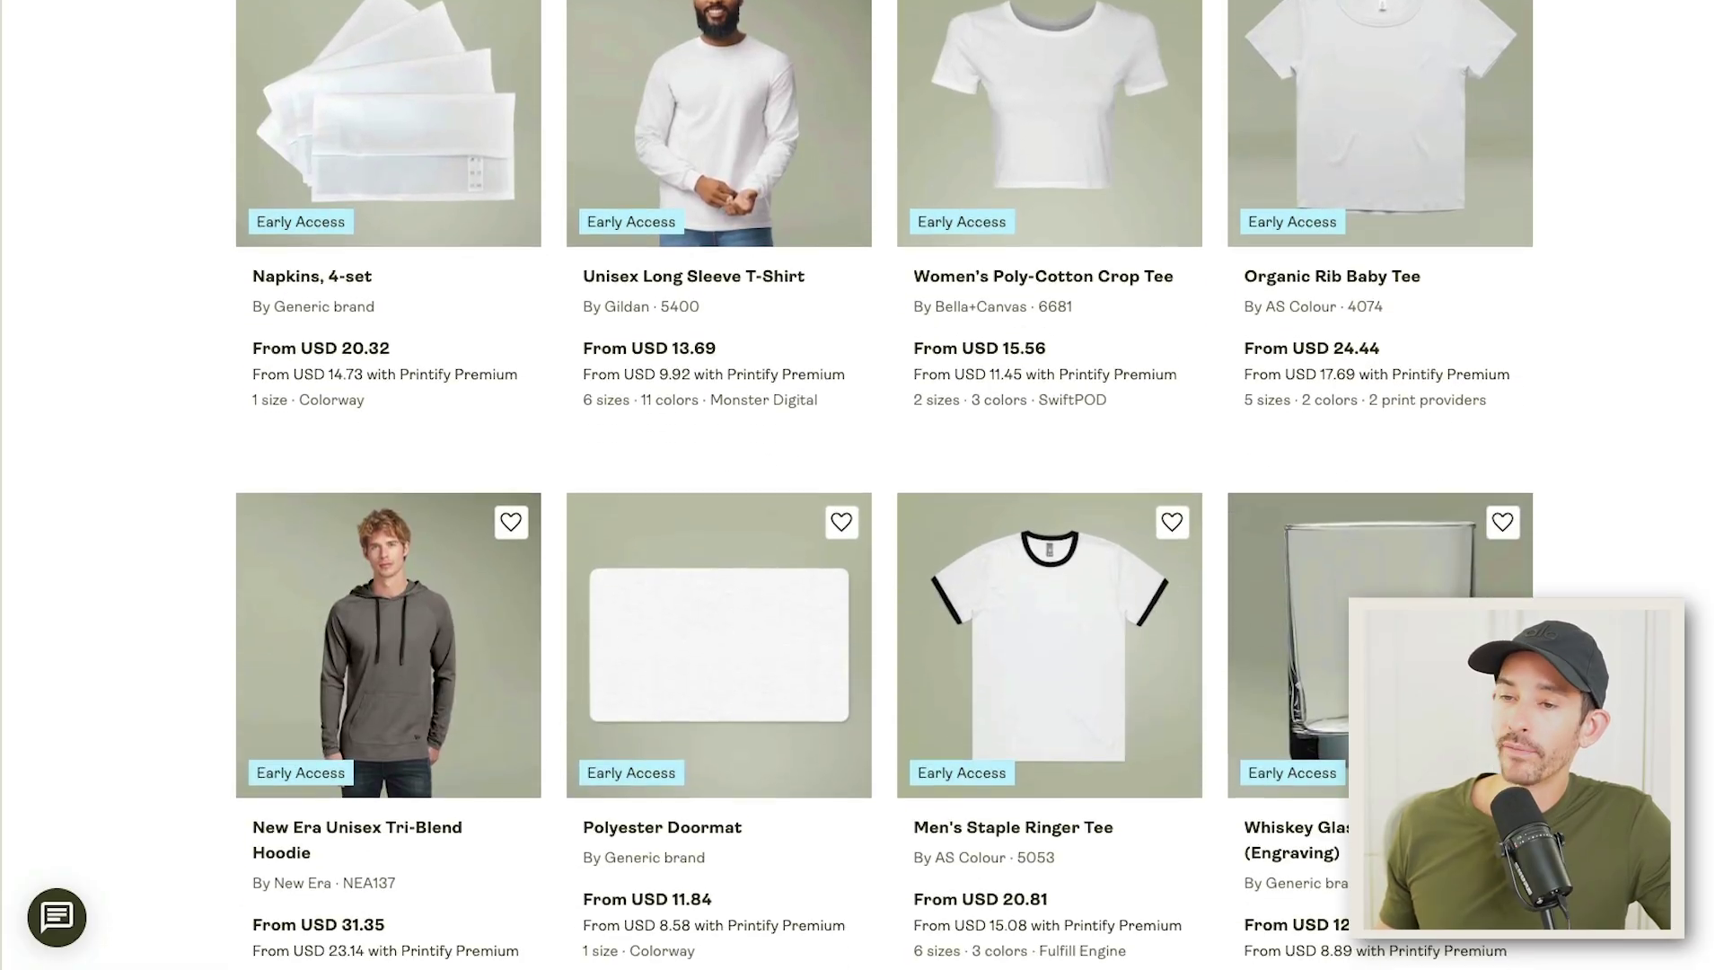
{"action": "scroll", "coordinate": [885, 485], "scroll_direction": "down", "scroll_amount": 5}
{"action": "scroll", "coordinate": [884, 485], "scroll_direction": "down", "scroll_amount": 15}
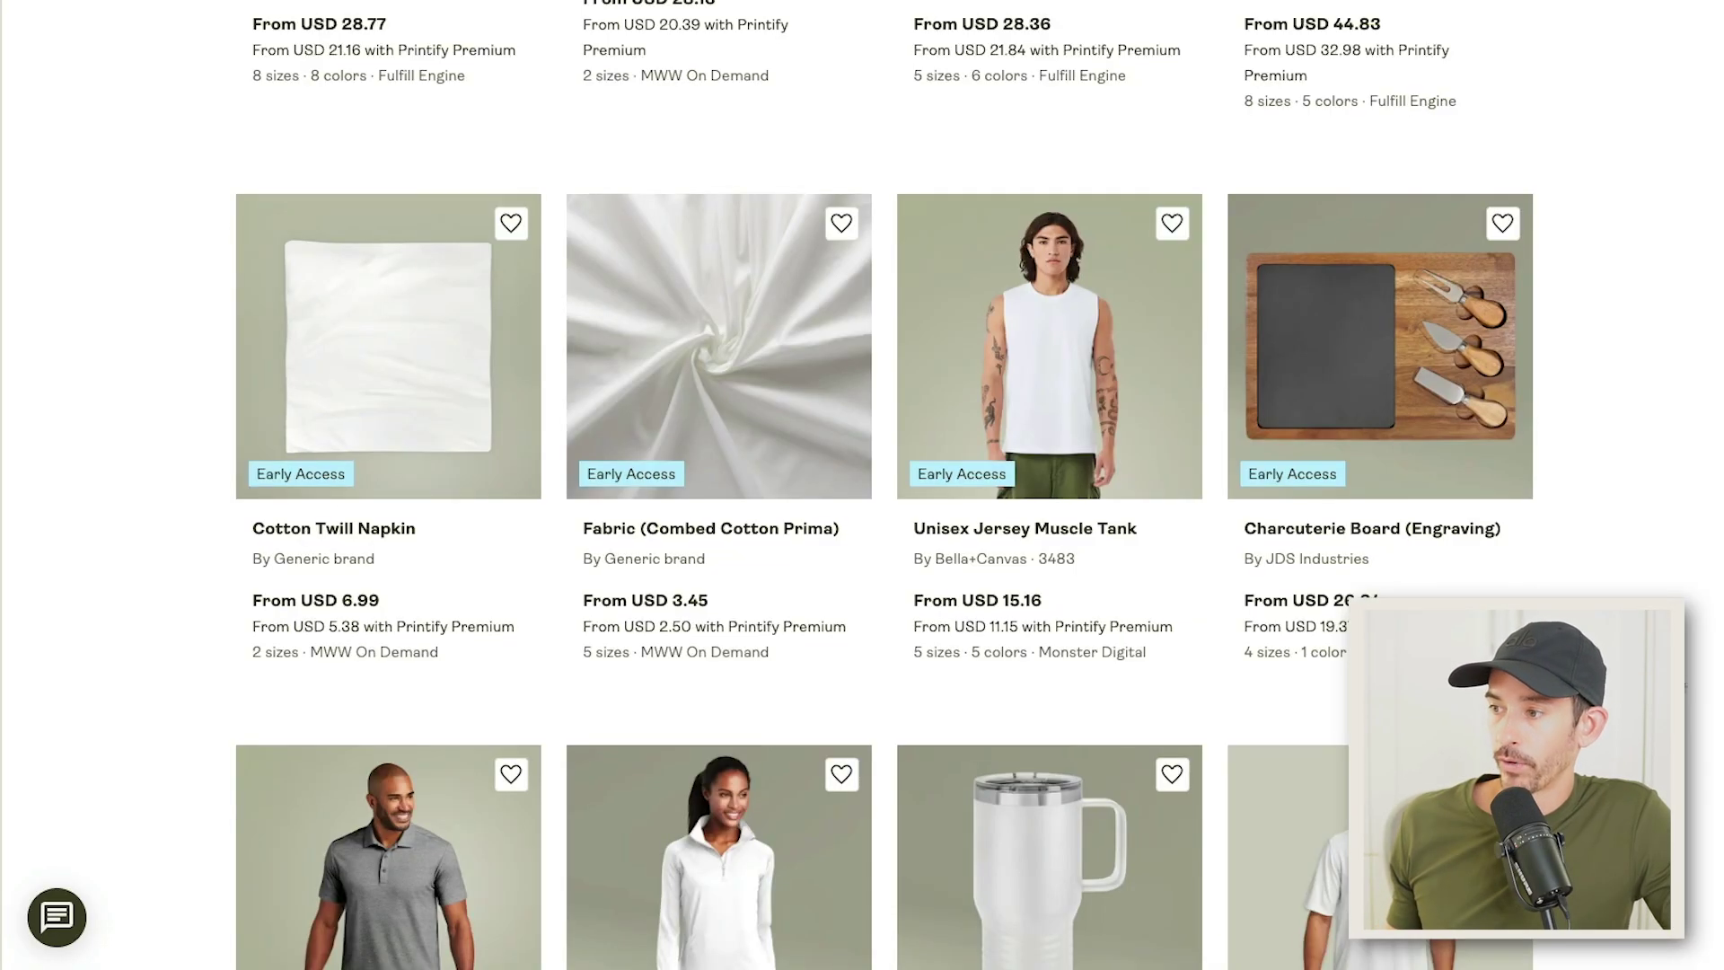
{"action": "mouse_move", "coordinate": [1024, 611]}
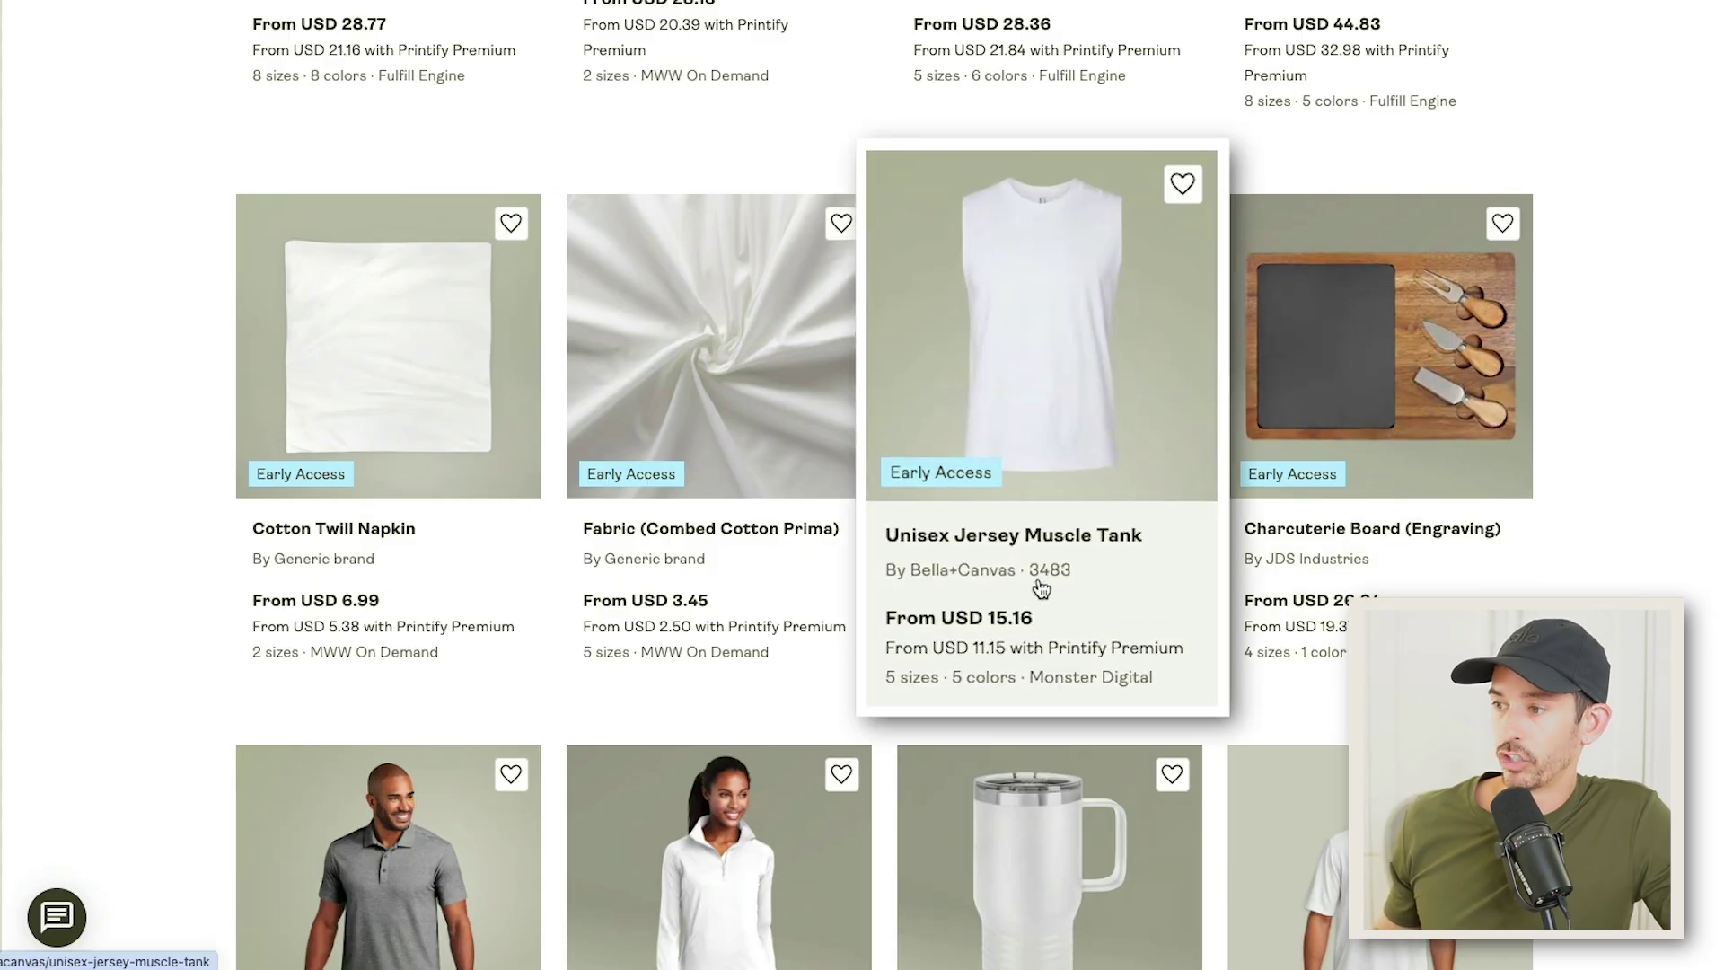
{"action": "left_click", "coordinate": [1064, 459]}
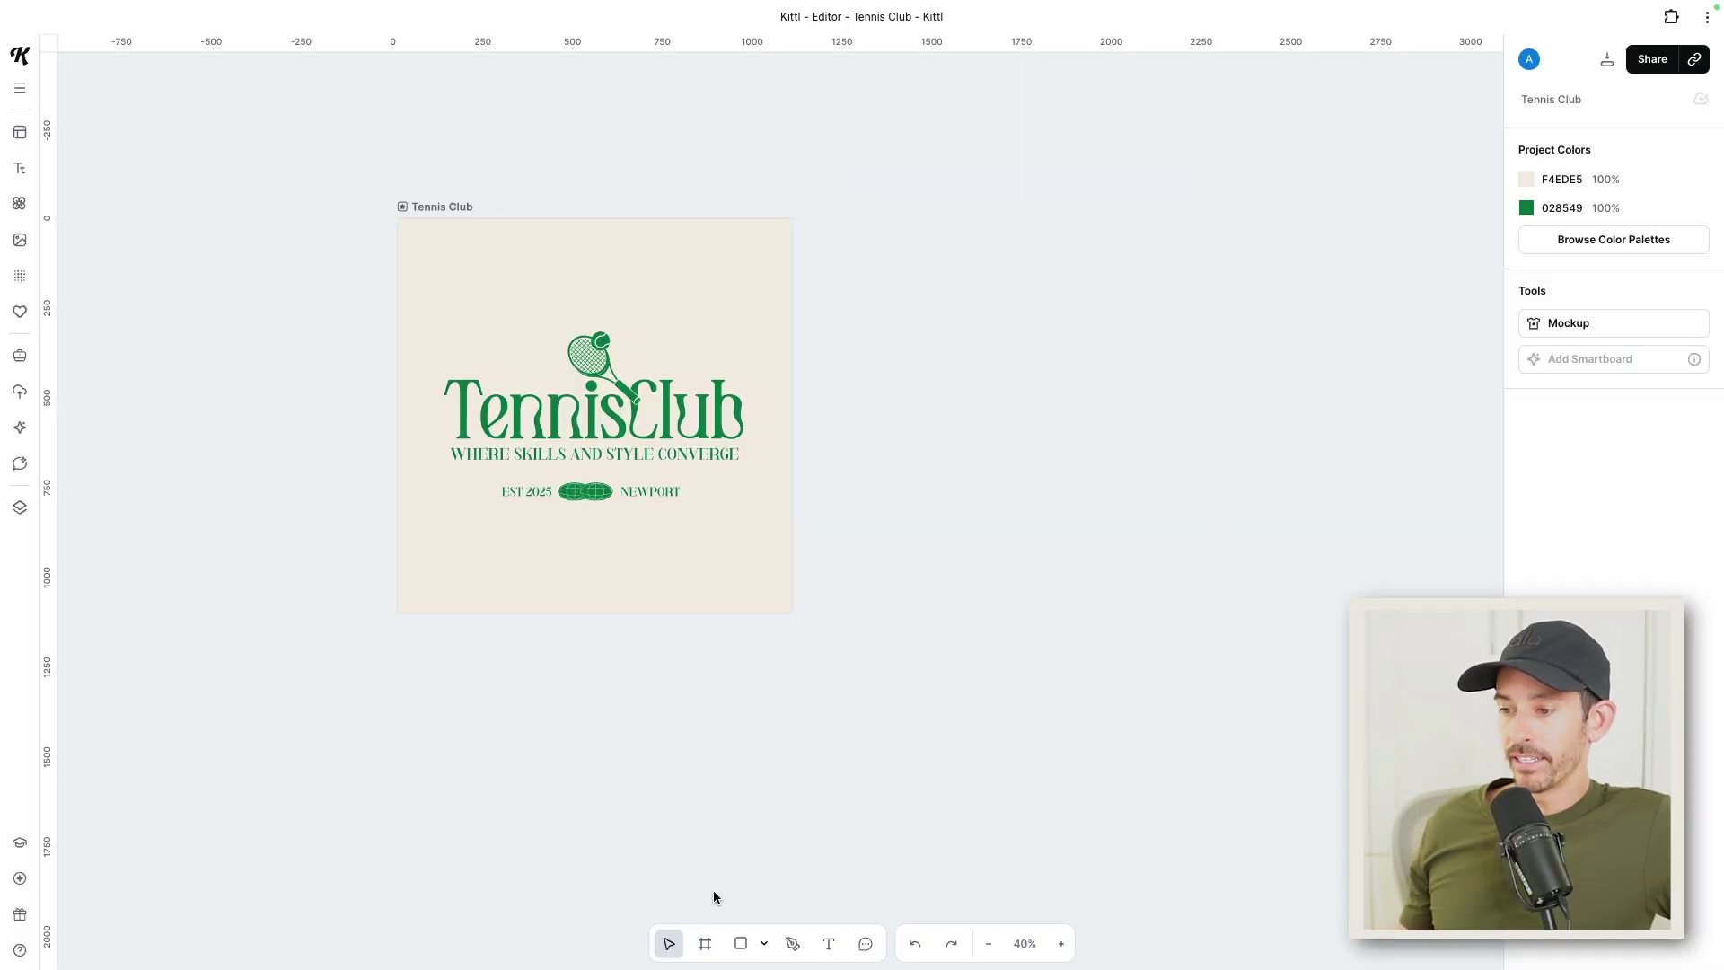
- Draw Artboard 2 with the Frame tool and drop the pink tank photo into it
{"action": "left_click", "coordinate": [705, 943]}
{"action": "left_click_drag", "start_coordinate": [815, 220], "coordinate": [1208, 611]}
{"action": "left_click_drag", "start_coordinate": [1723, 241], "coordinate": [973, 365]}
{"action": "left_click", "coordinate": [443, 261]}
- Duplicate the Tennis Club artboard and place a scaled-down copy of its logo on the tank's chest
{"action": "left_click", "coordinate": [685, 204]}
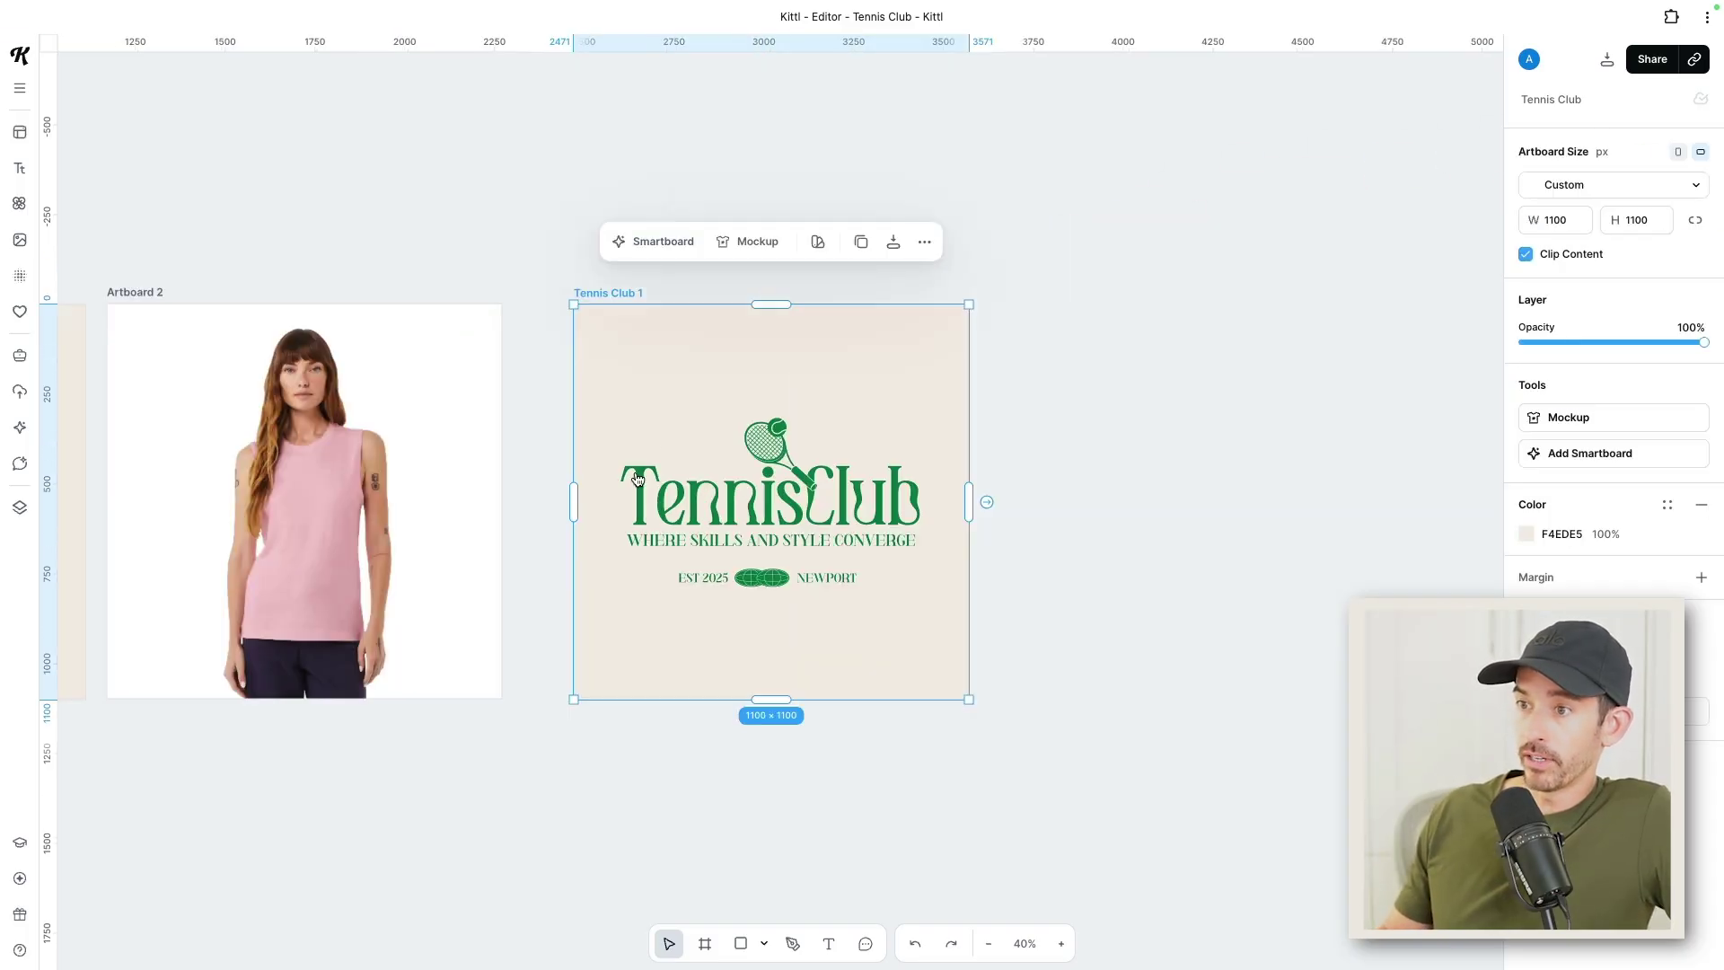
{"action": "left_click_drag", "start_coordinate": [649, 477], "coordinate": [1069, 547]}
{"action": "left_click_drag", "start_coordinate": [1069, 547], "coordinate": [602, 553]}
{"action": "left_click_drag", "start_coordinate": [572, 494], "coordinate": [686, 558]}
{"action": "left_click_drag", "start_coordinate": [878, 557], "coordinate": [728, 547]}
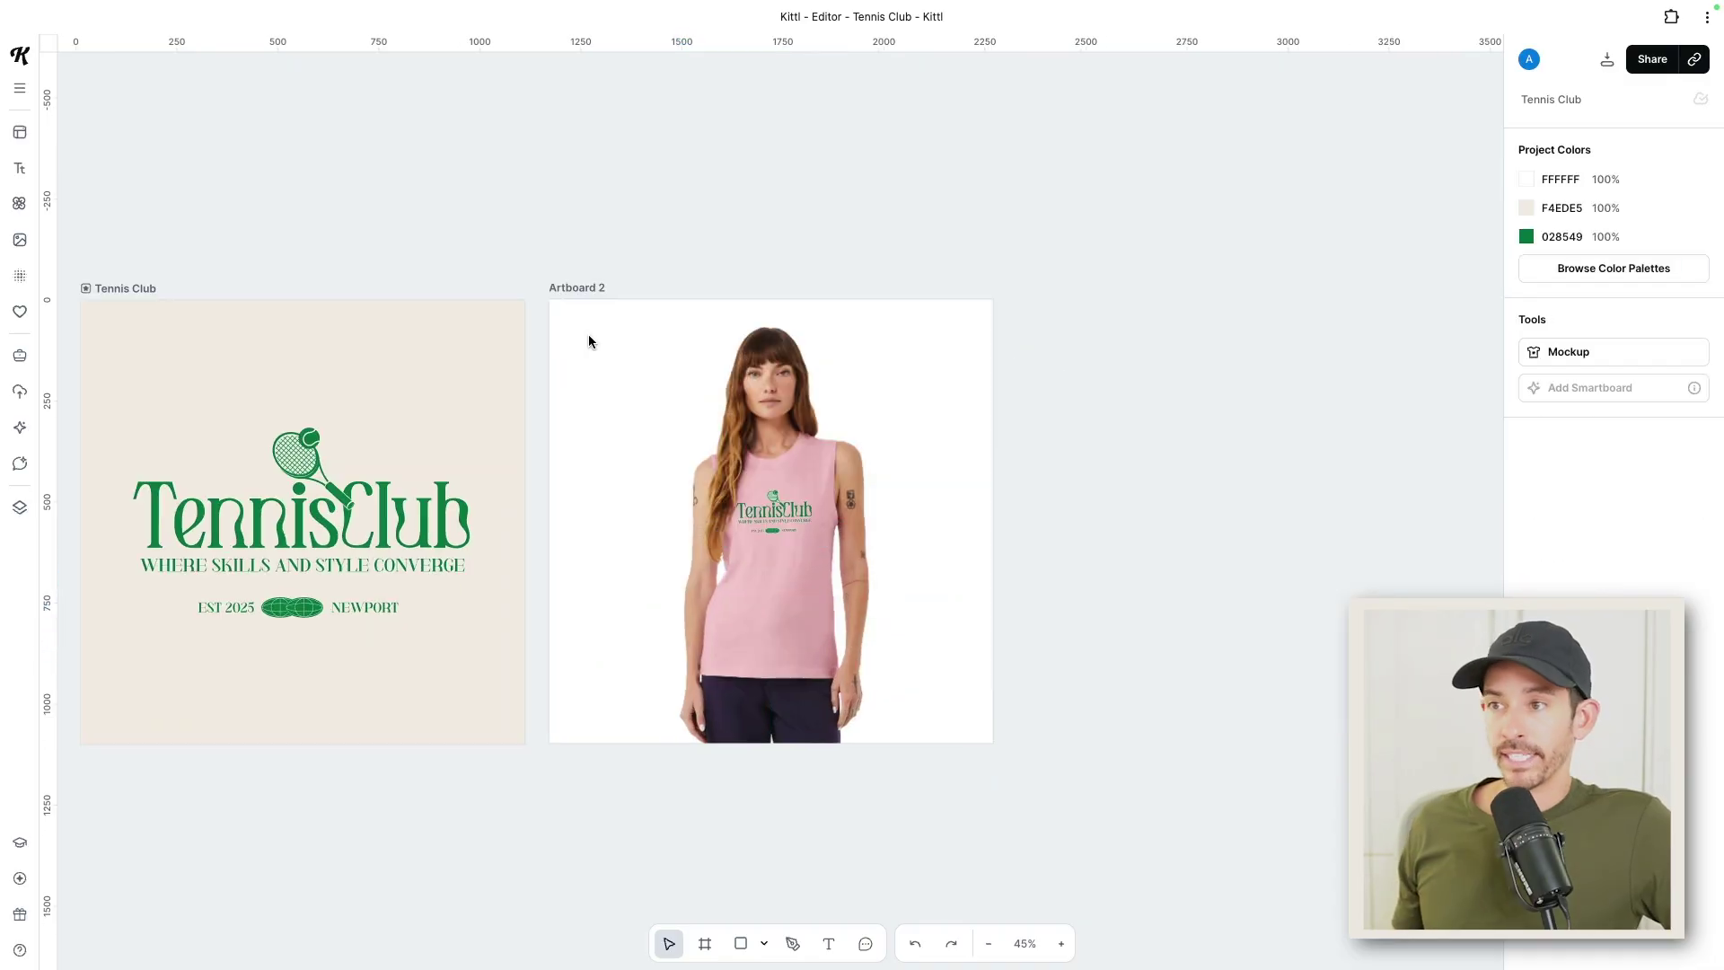
{"action": "left_click", "coordinate": [586, 287]}
- Add a Smartboard to Artboard 2, paste the tennis-court prompt, and generate the mockup
{"action": "left_click", "coordinate": [658, 237]}
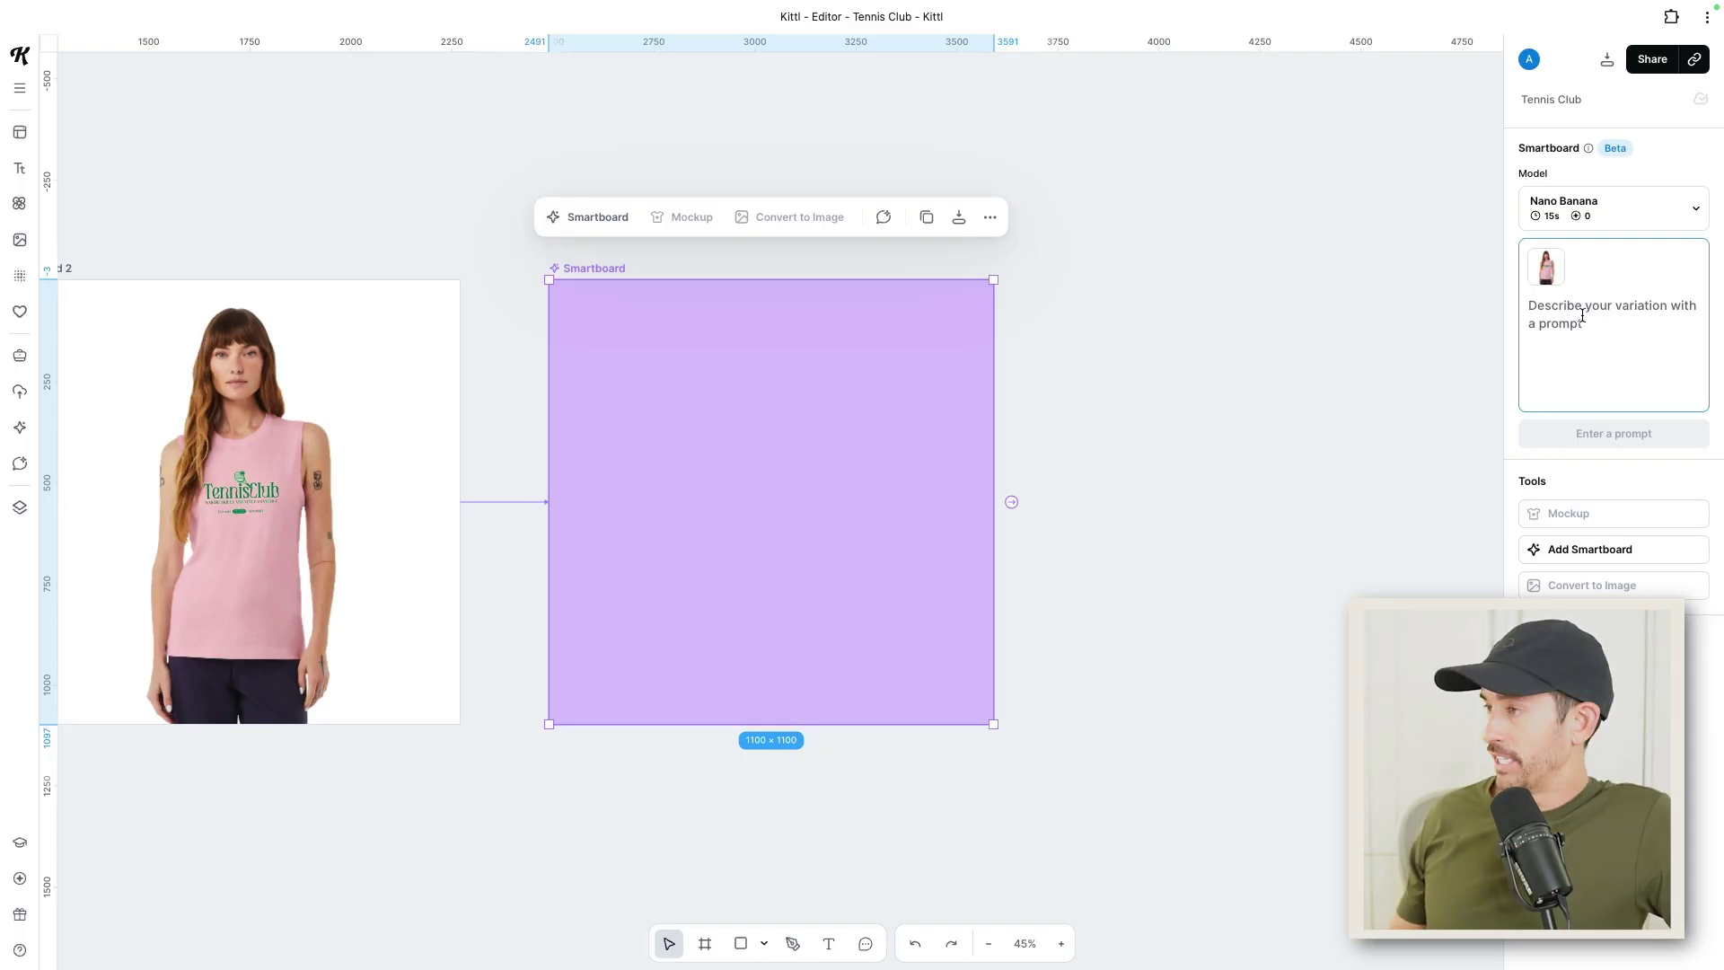
{"action": "type", "text": "Create a lifestyle mockup featuring this image standing on a realistic tennis court."}
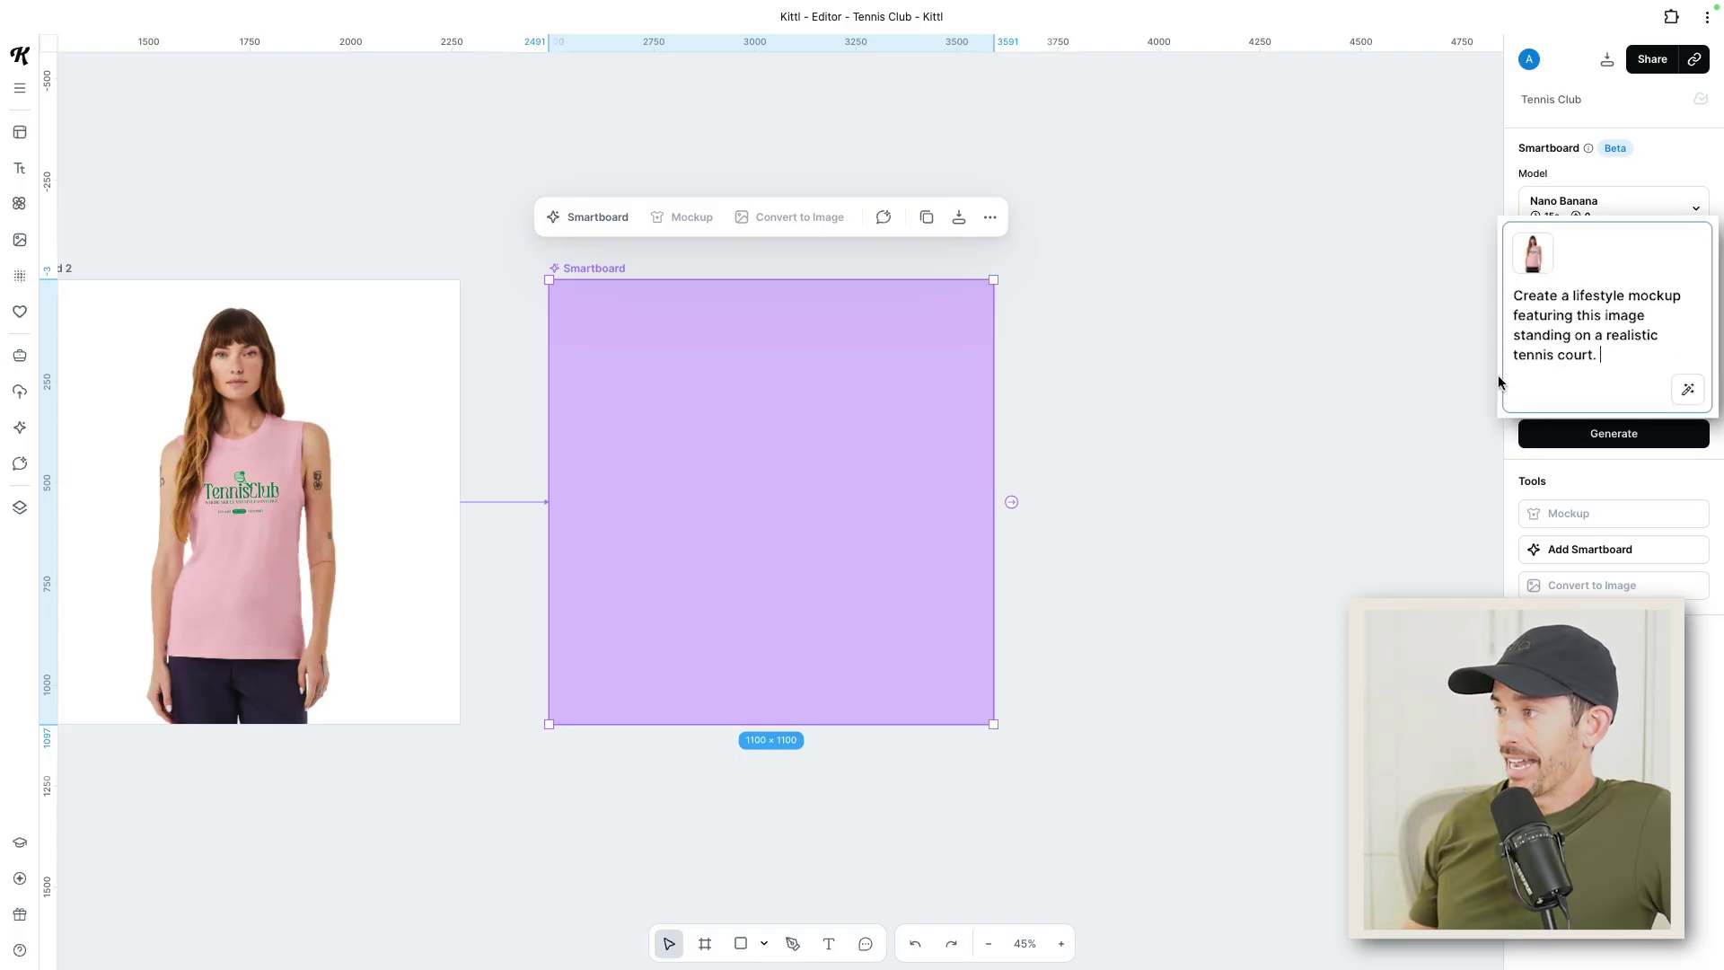
{"action": "left_click", "coordinate": [1589, 434]}
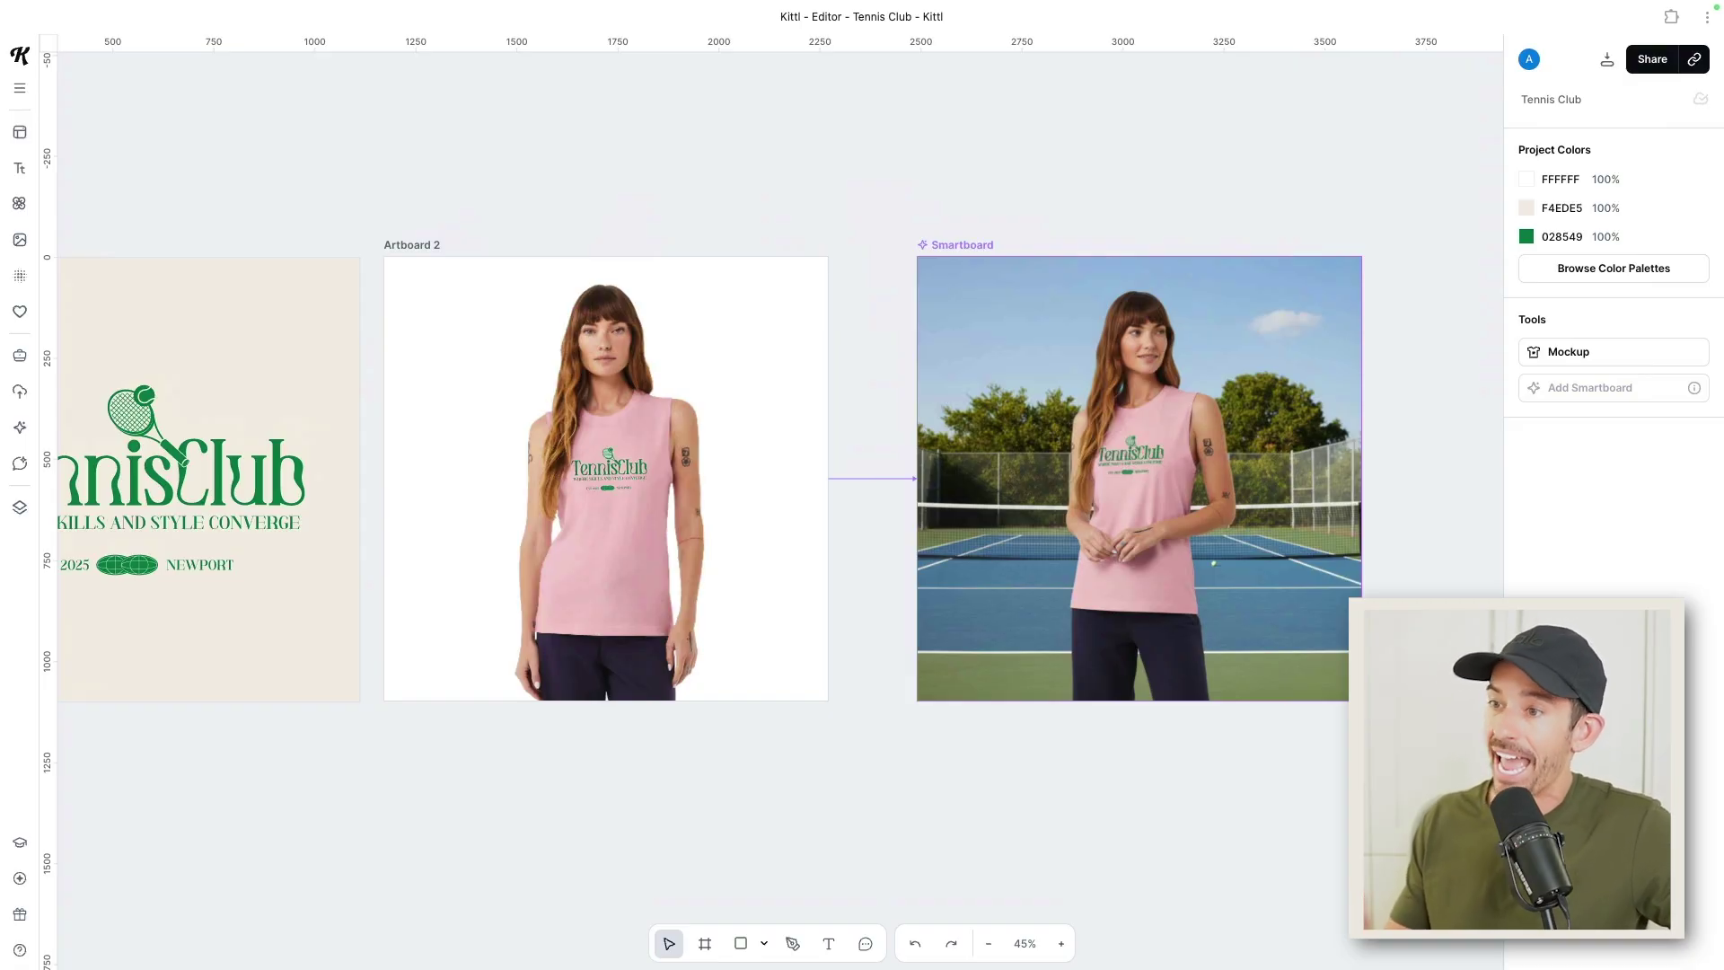
{"action": "scroll", "coordinate": [621, 233], "scroll_direction": "up", "scroll_amount": 1}
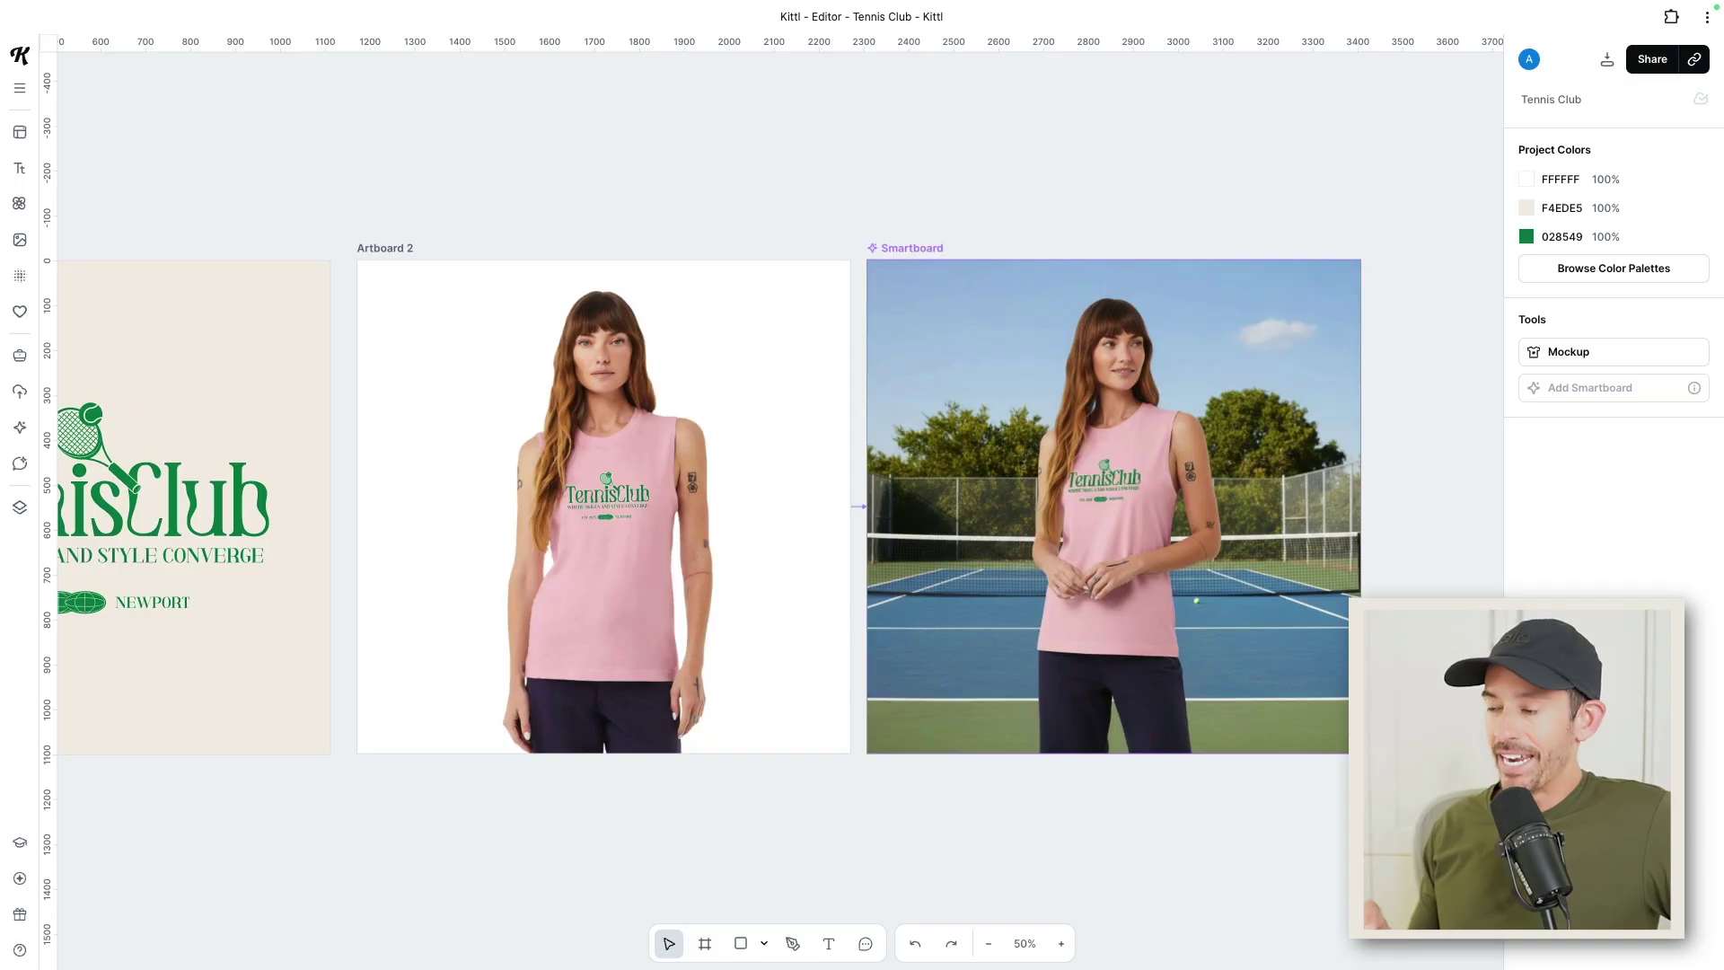